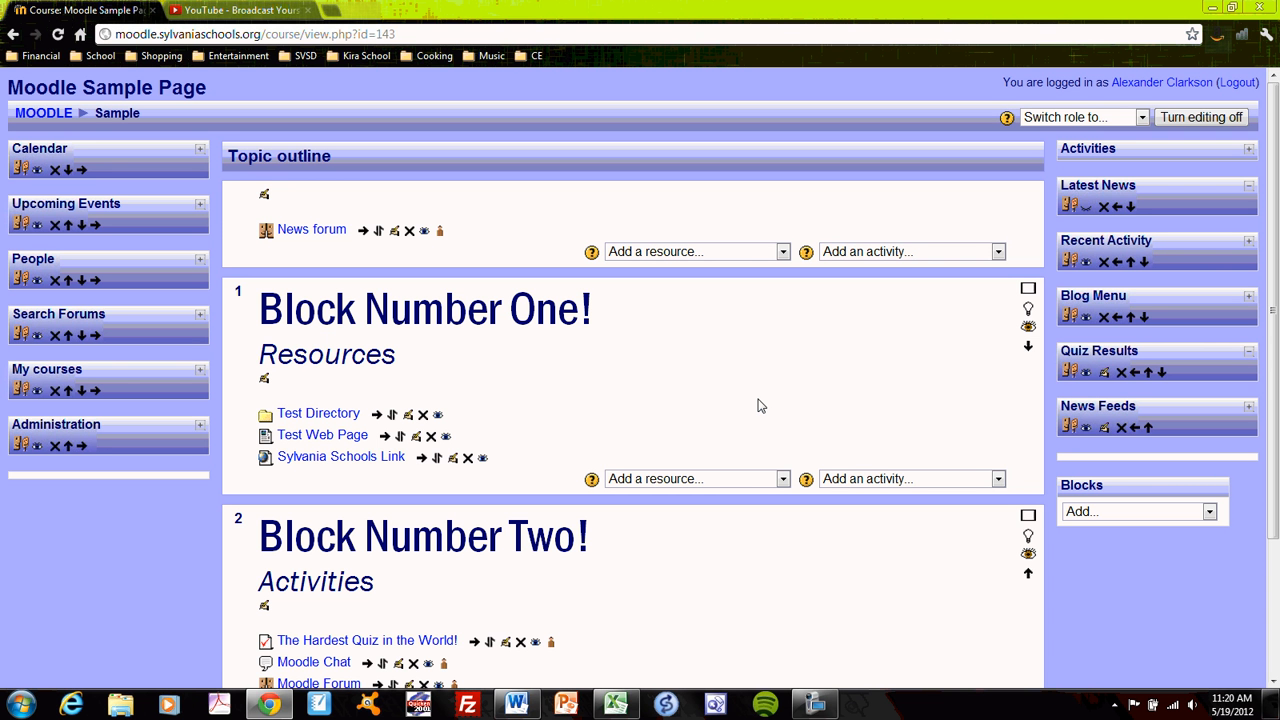
left_click(784, 479)
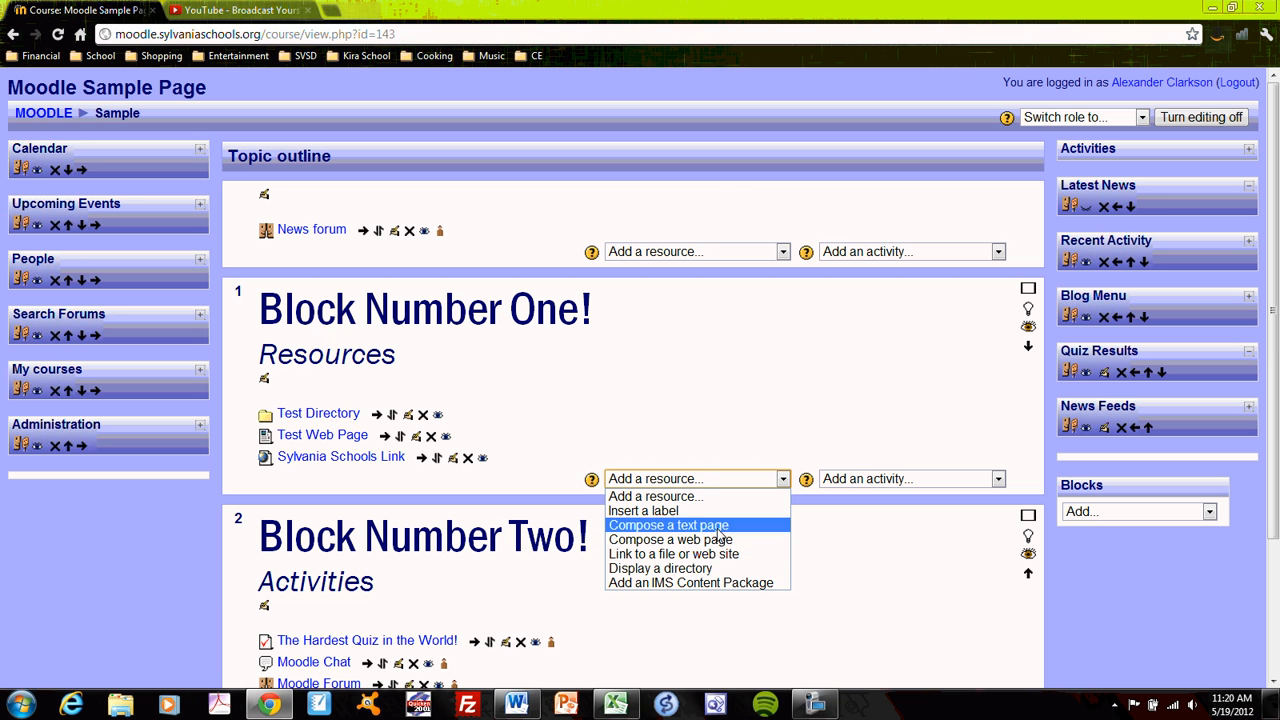
left_click(687, 406)
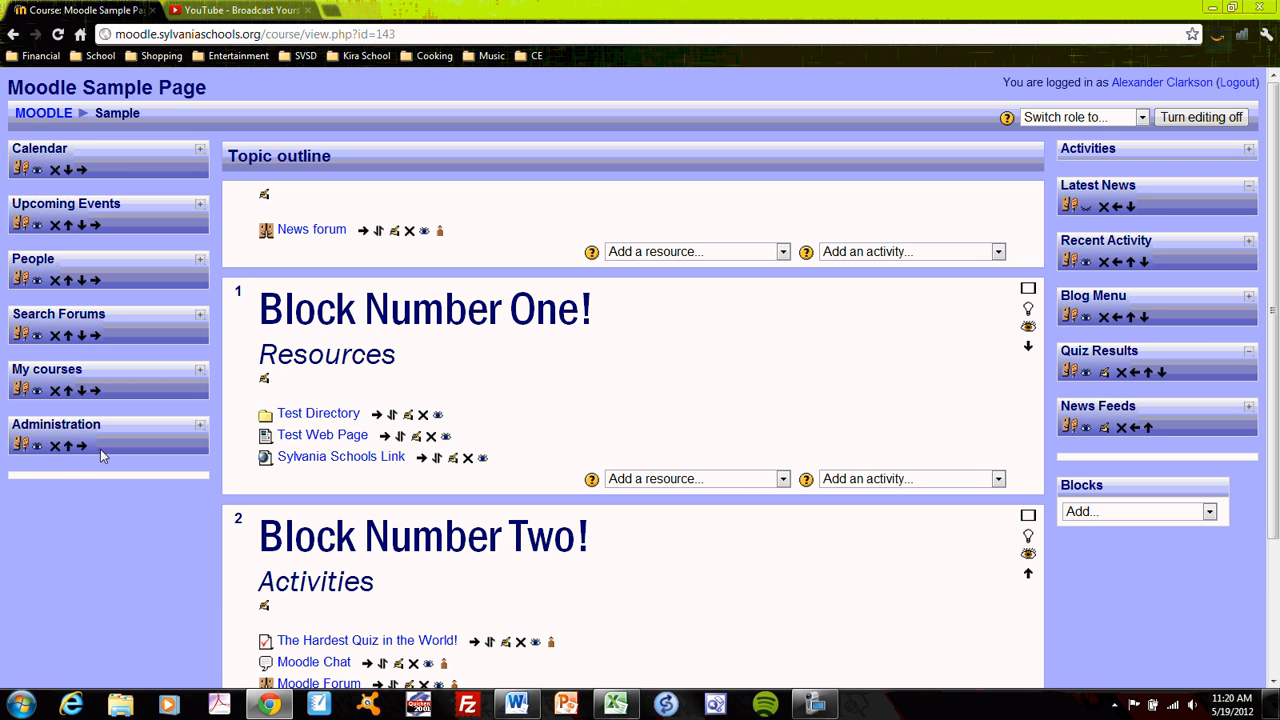
- Expand the course's Administration block and open its Files area
left_click(200, 425)
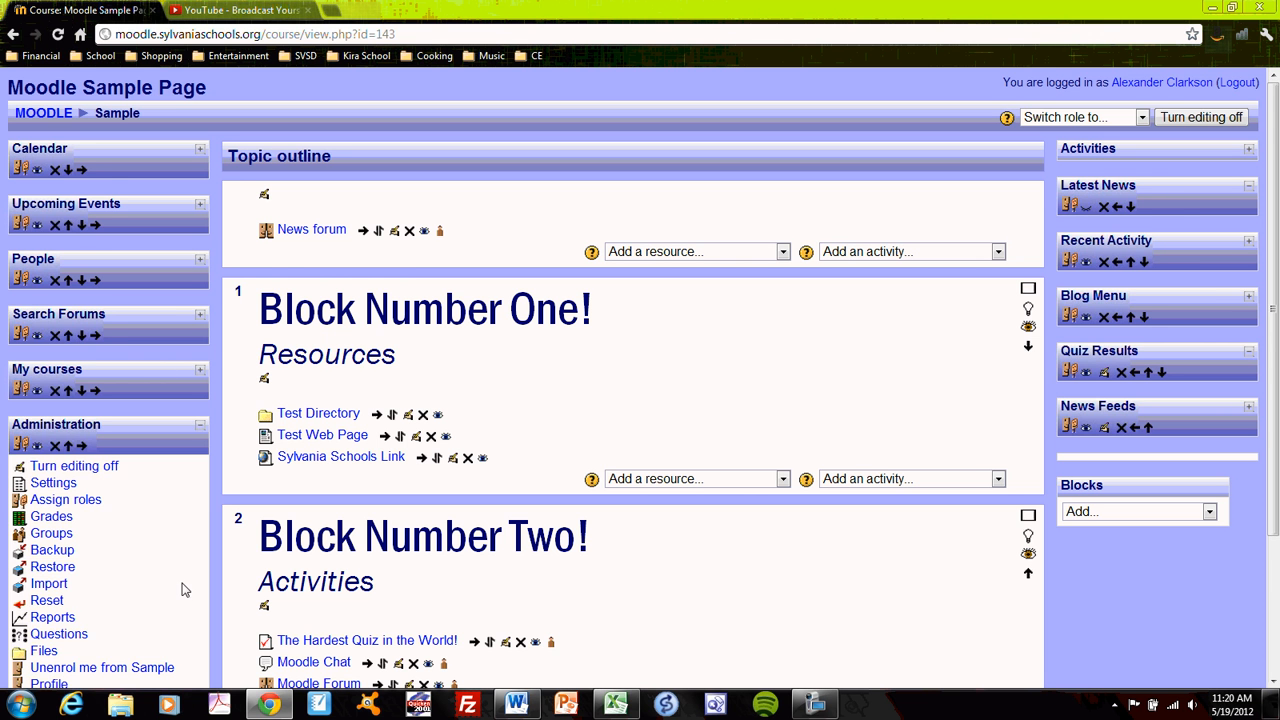
scroll(180, 590, "down", 1)
scroll(172, 570, "down", 1)
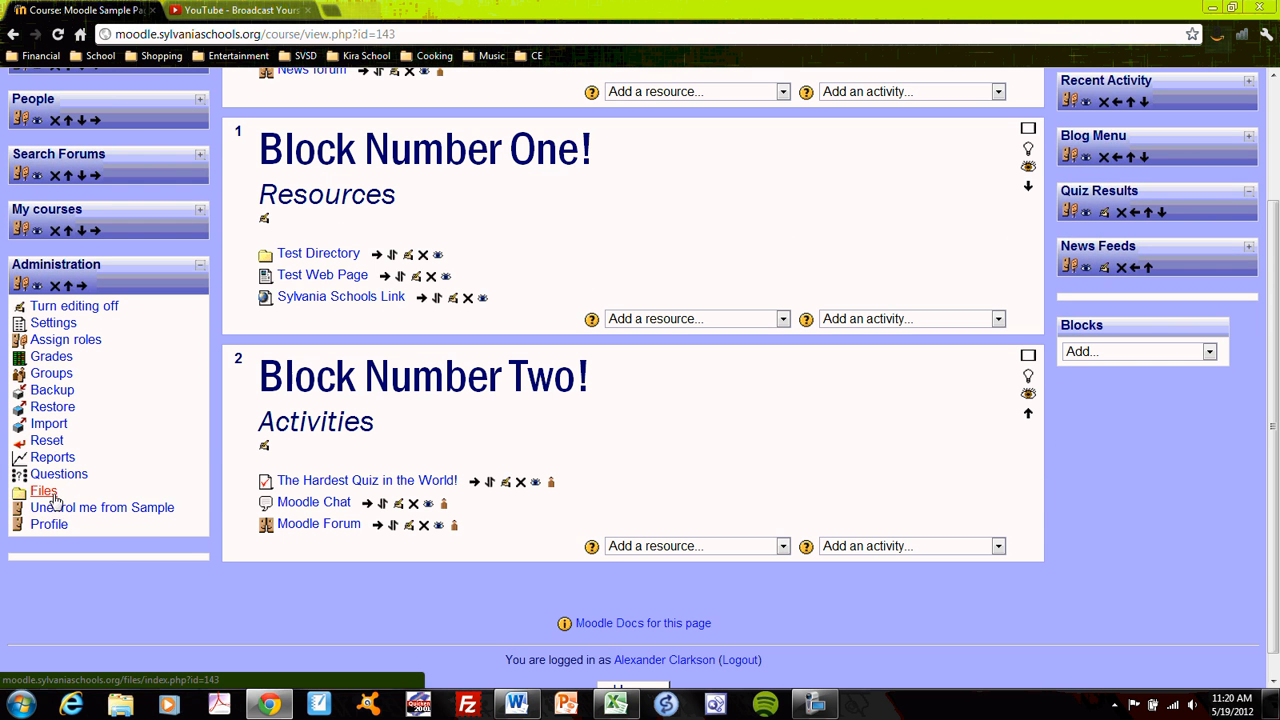
left_click(50, 495)
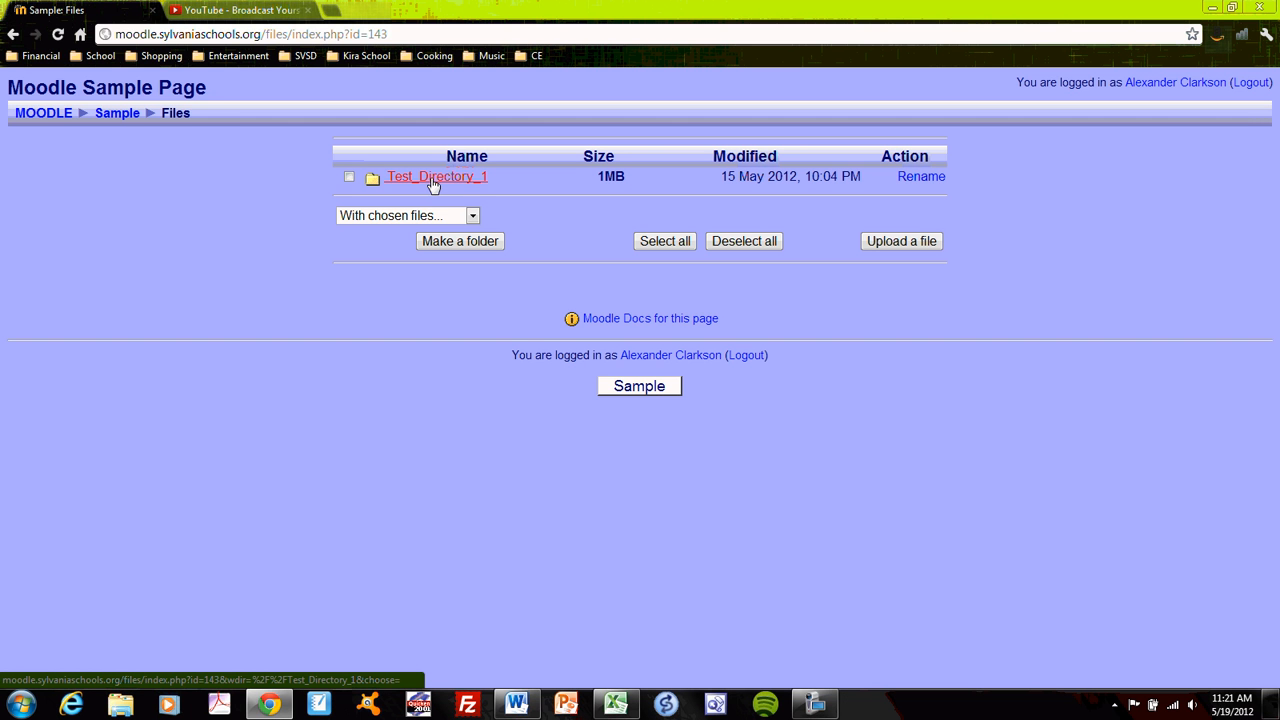
- Create a folder named "Test Directory 2" in the root of the course files
left_click(478, 243)
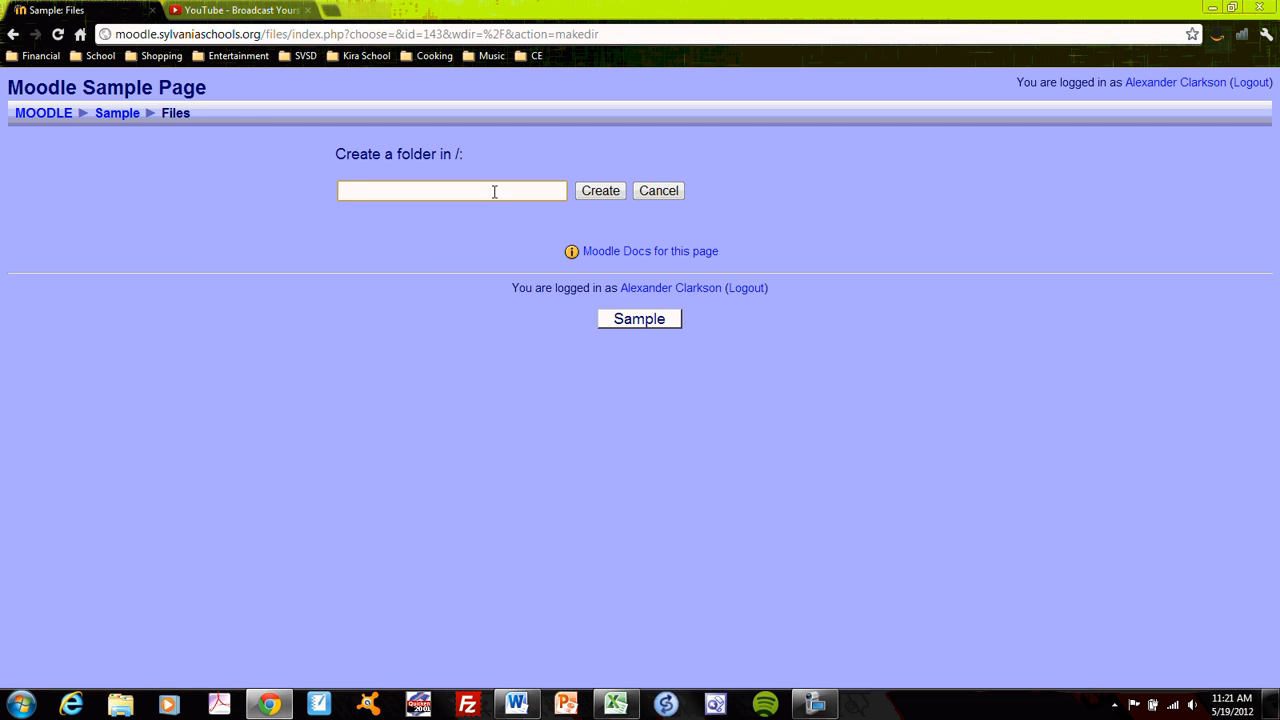
type("Test")
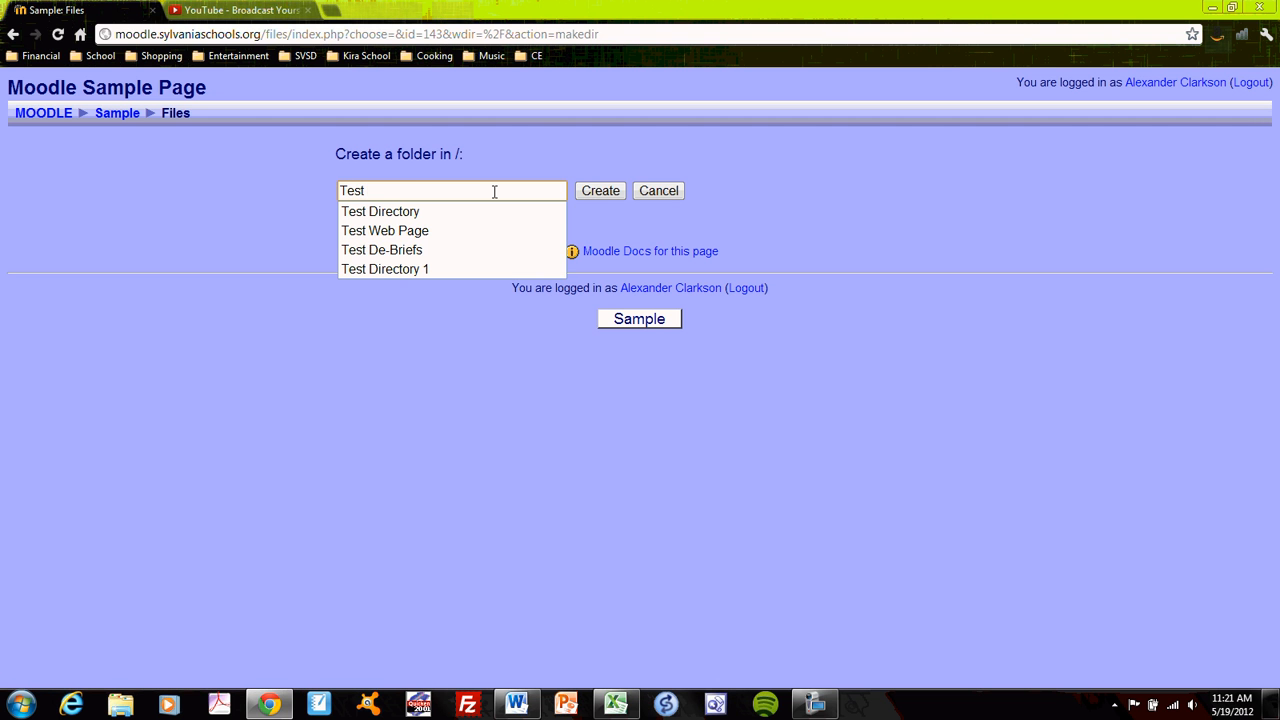
type(" Directo")
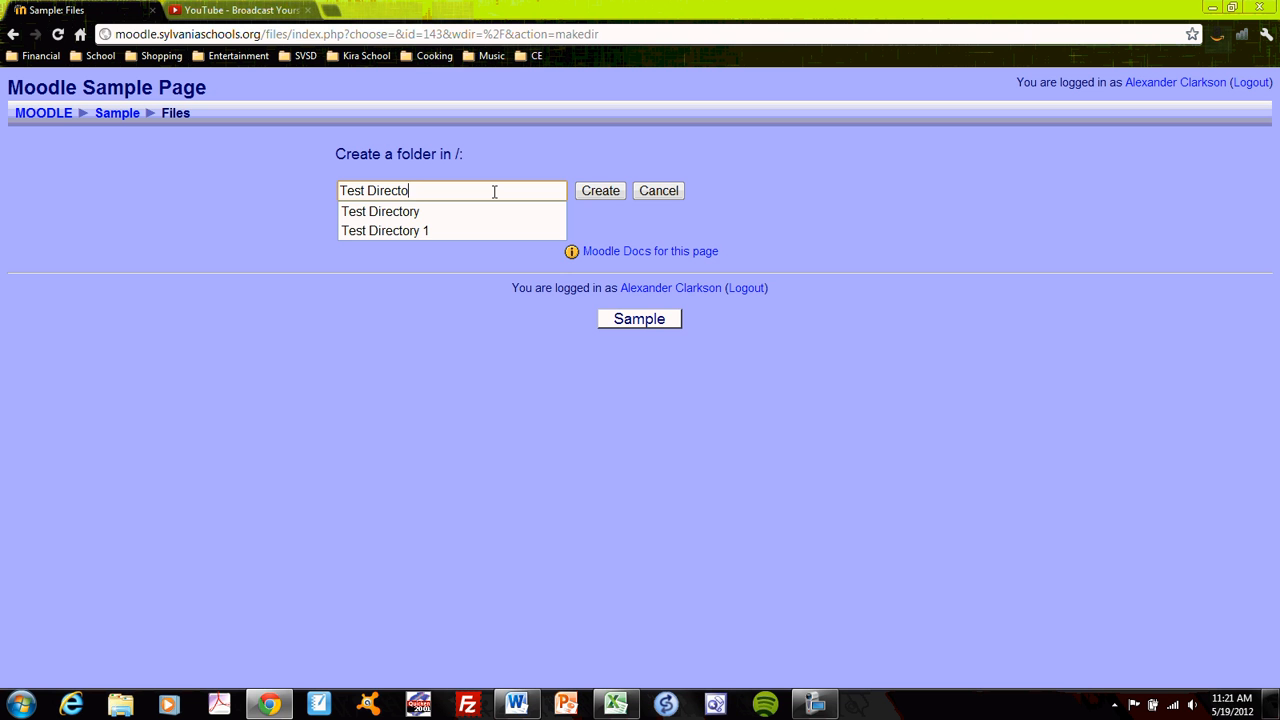
type("ry 2")
key("Tab")
key("Return")
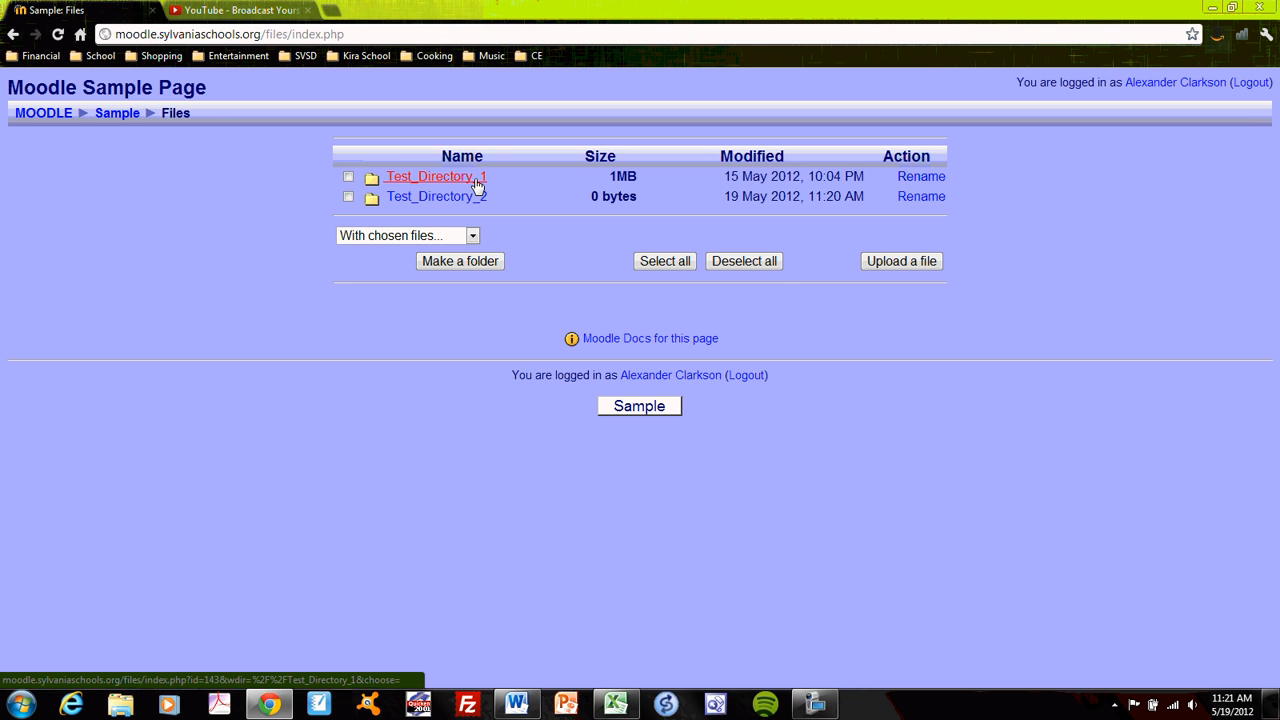
- Start a file upload into Test_Directory_1 and browse to the Teaching folder on the computer
left_click(477, 183)
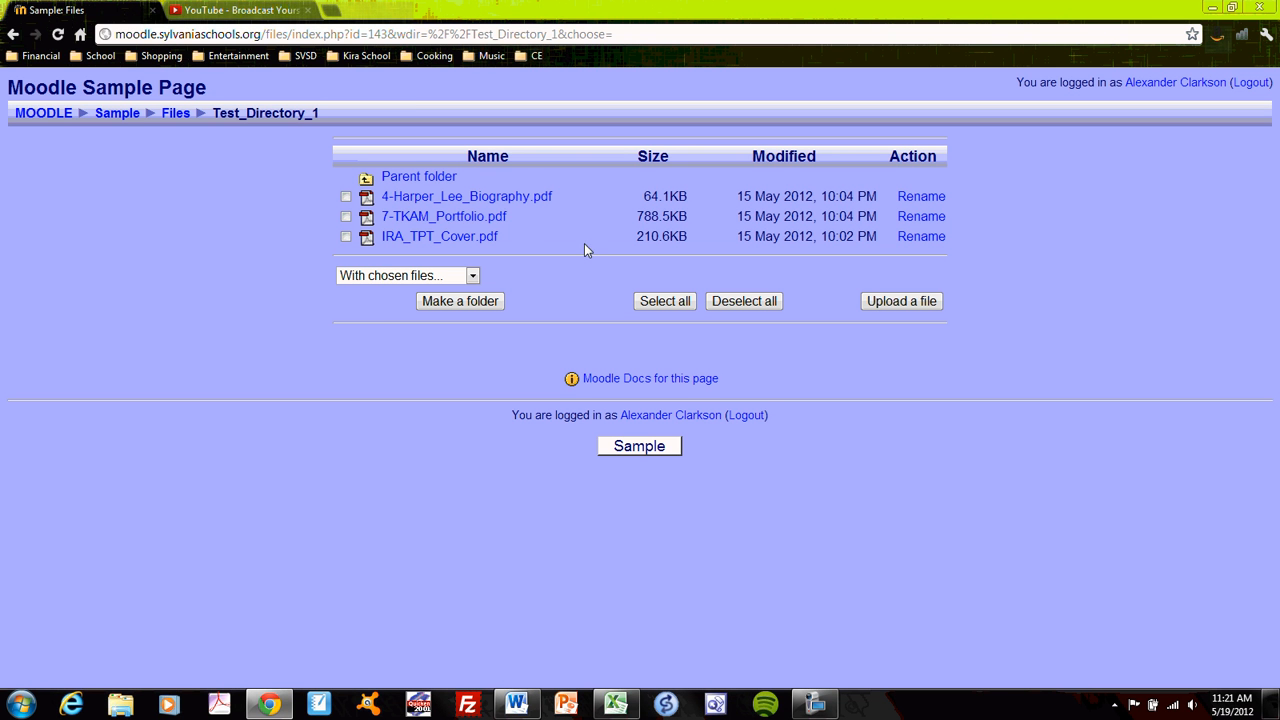
left_click(900, 303)
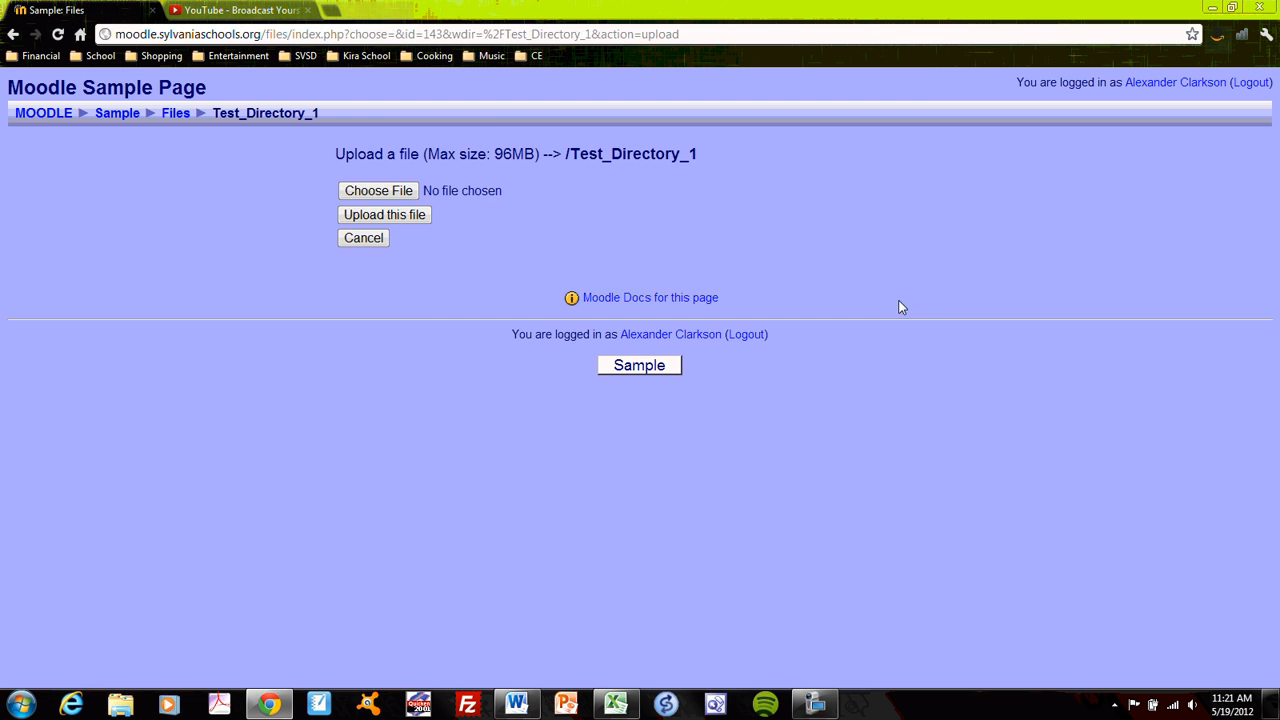
left_click(383, 192)
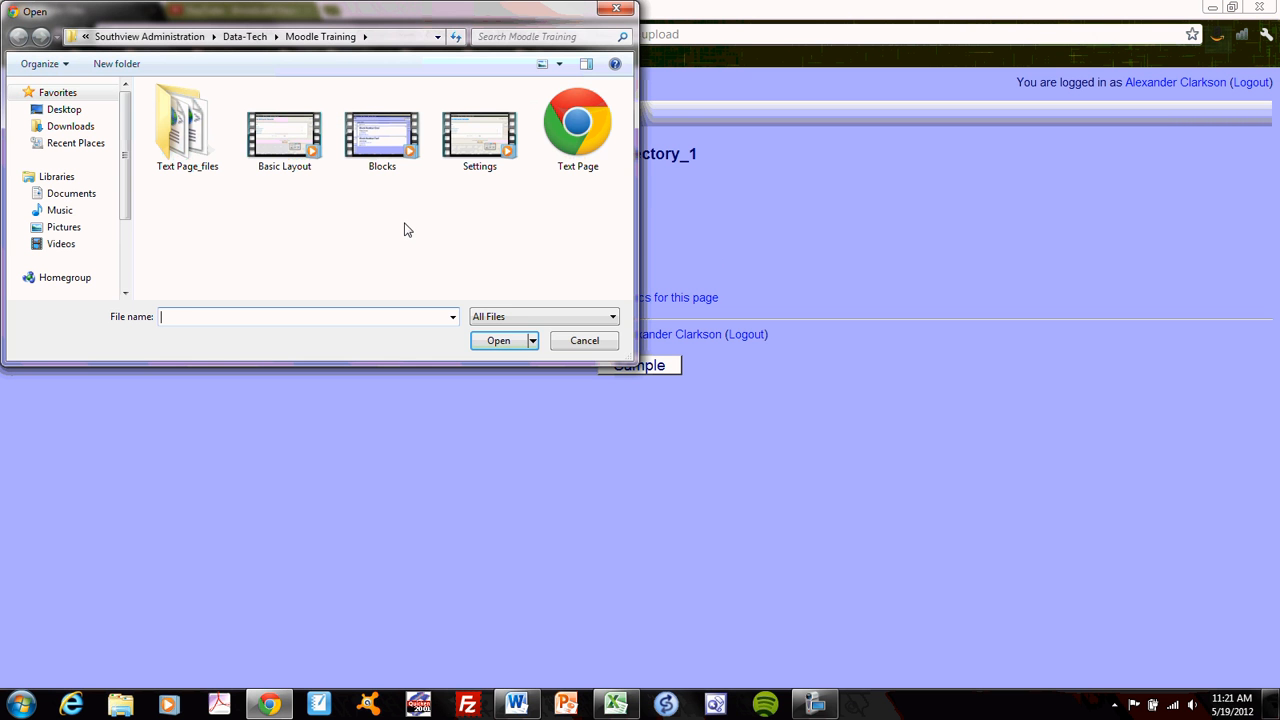
left_click(156, 37)
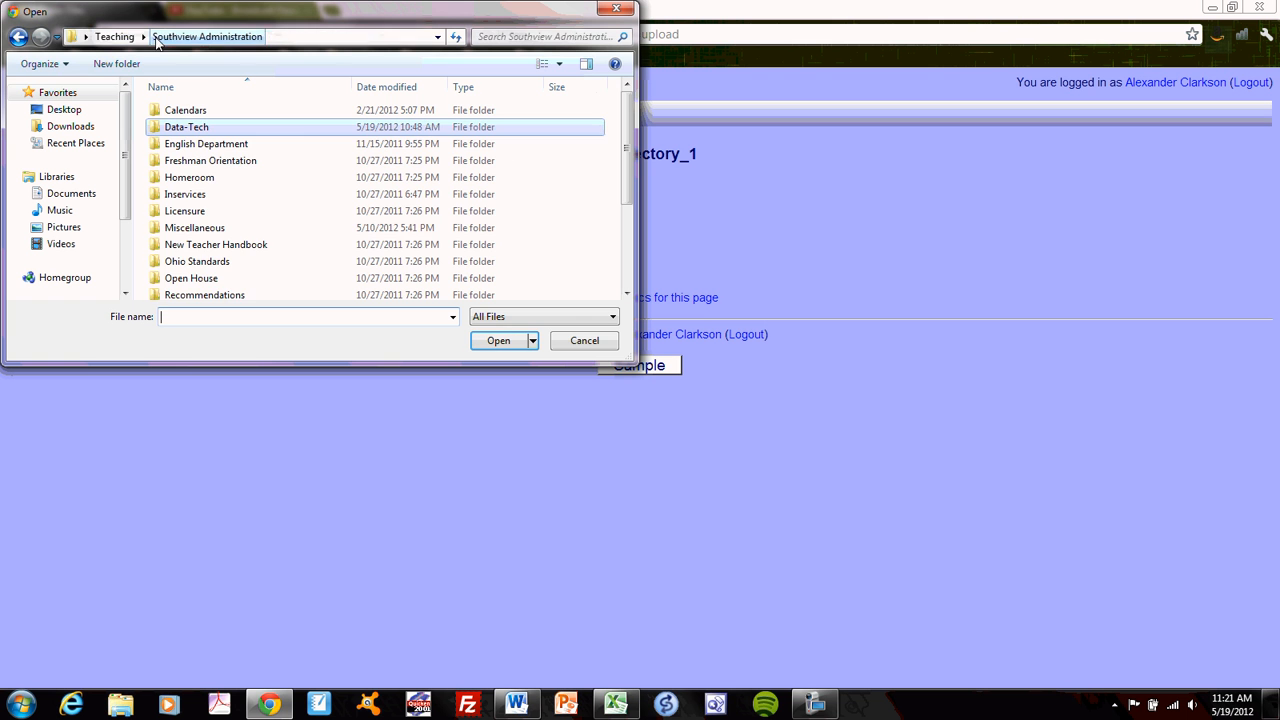
left_click(142, 36)
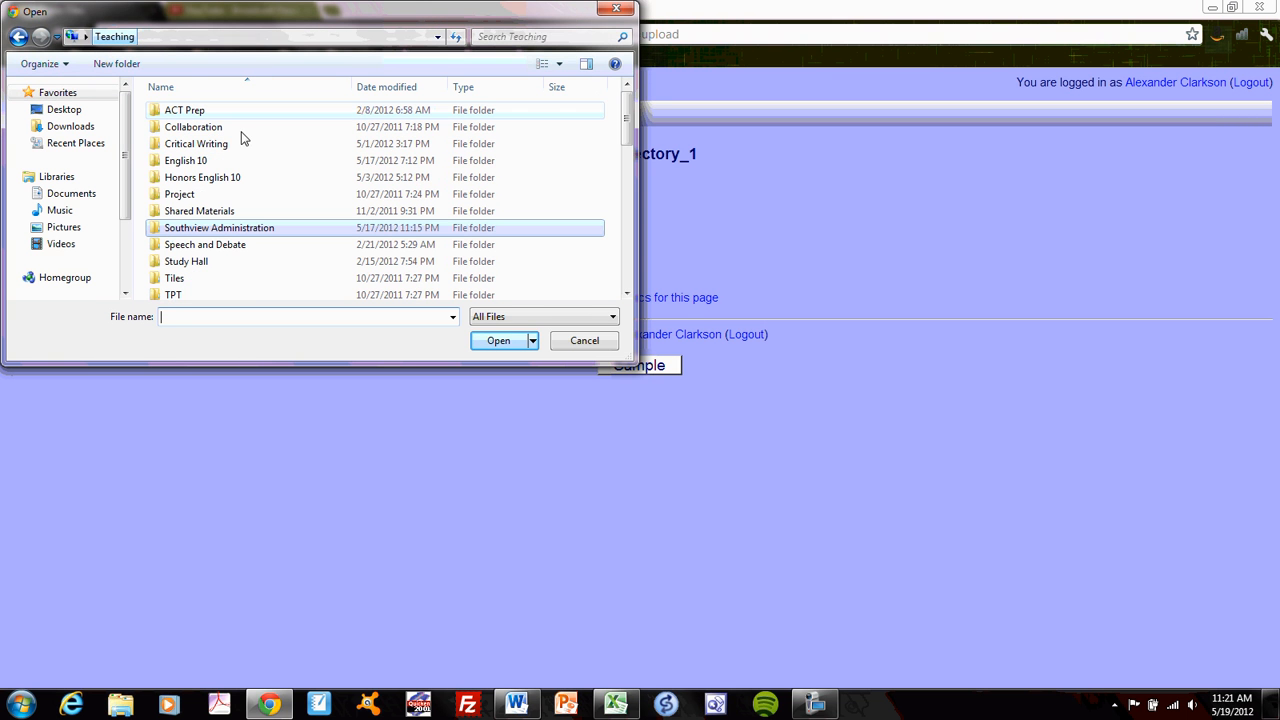
double_click(199, 161)
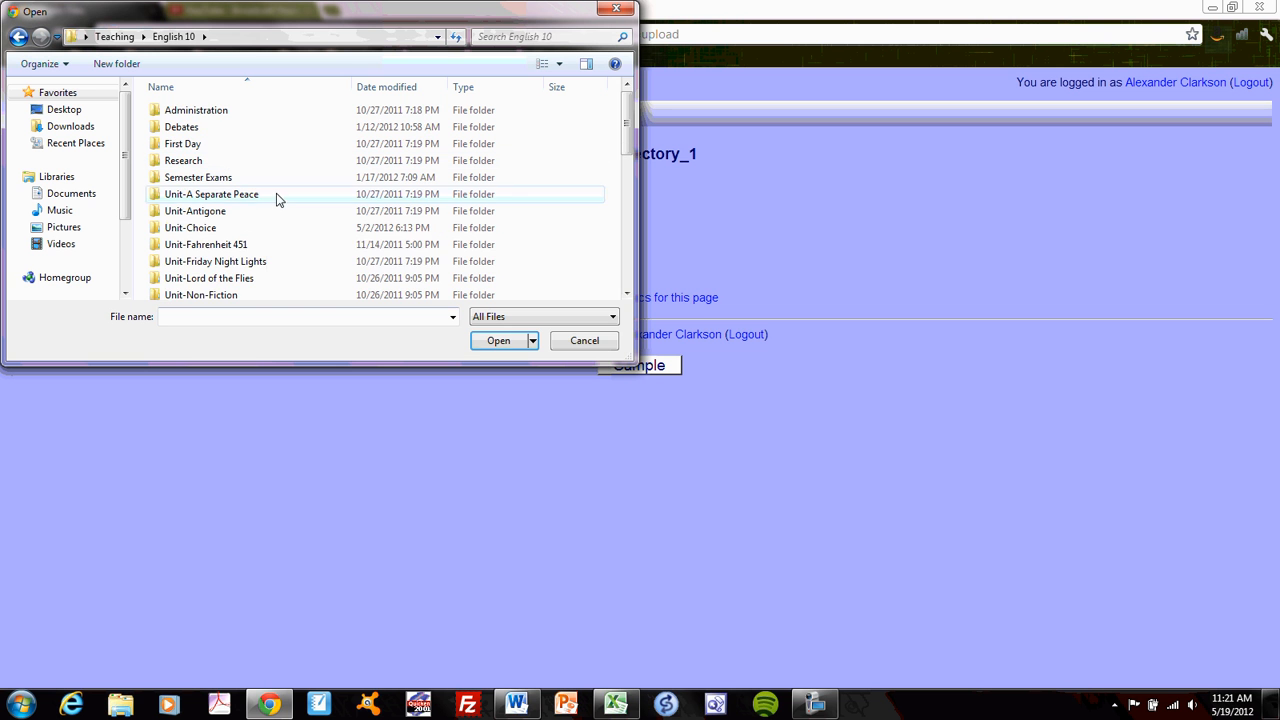
scroll(255, 210, "down", 1)
scroll(270, 212, "down", 2)
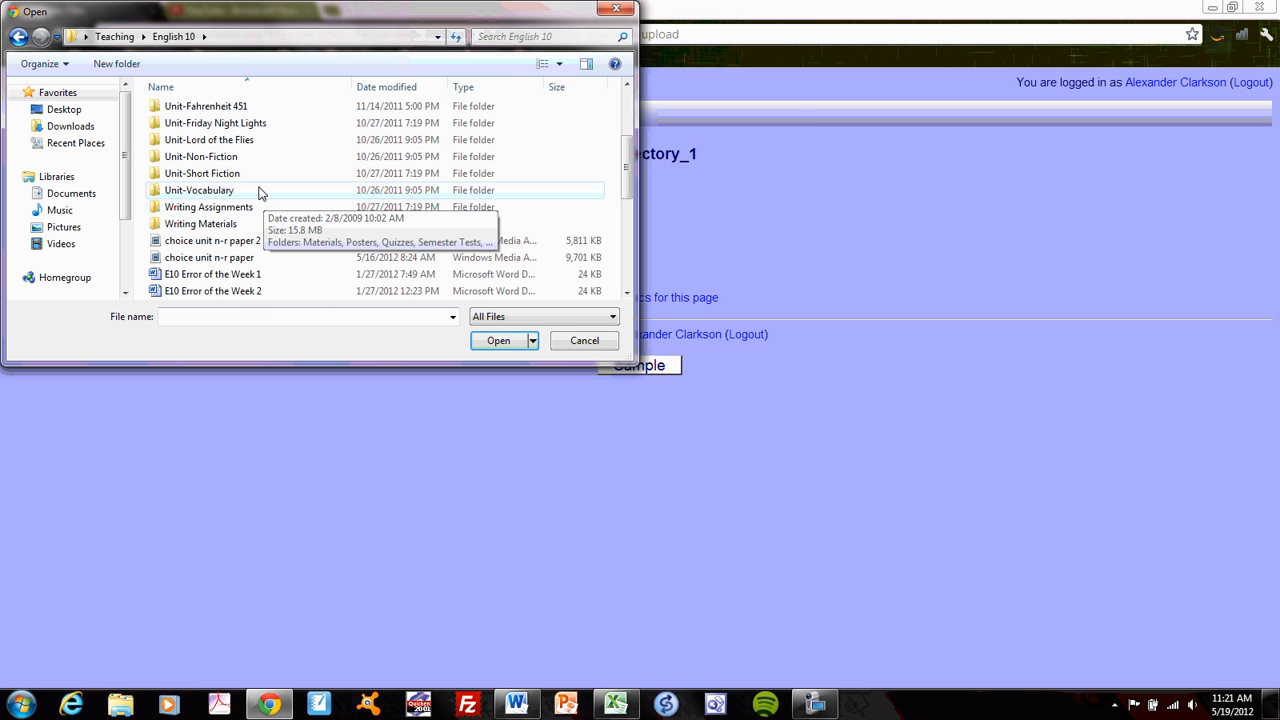
scroll(260, 190, "up", 3)
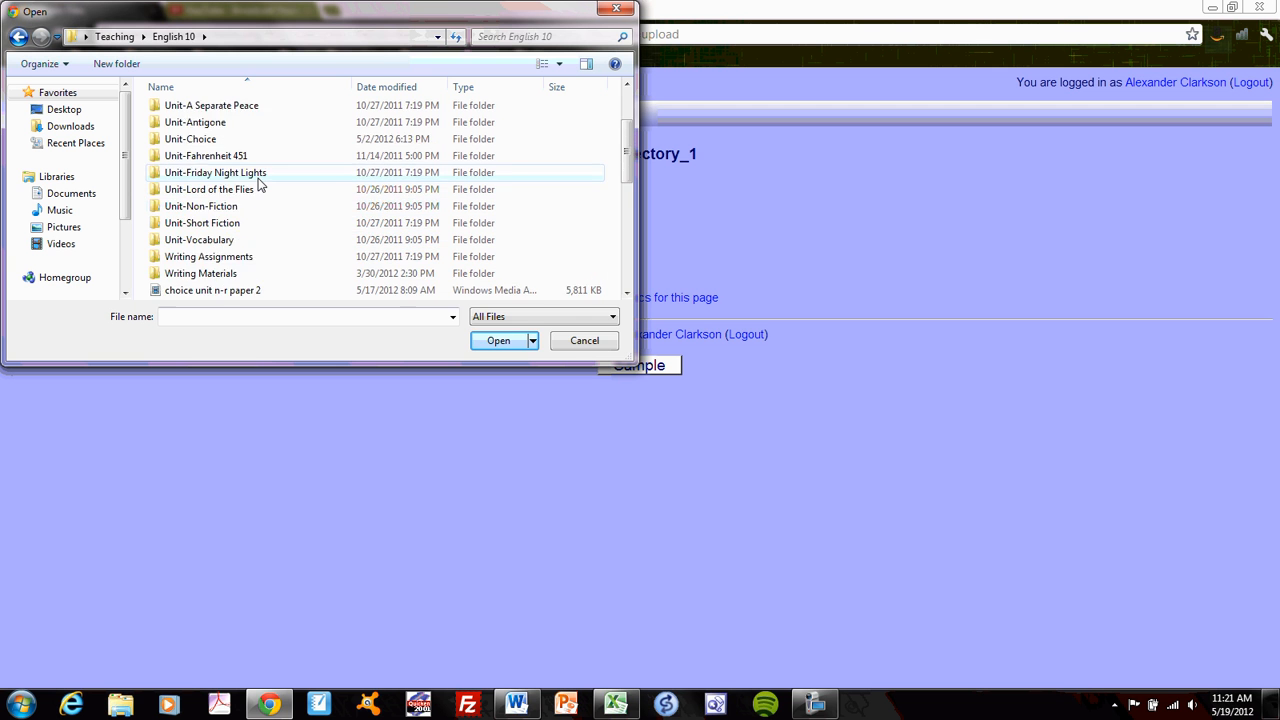
left_click(18, 36)
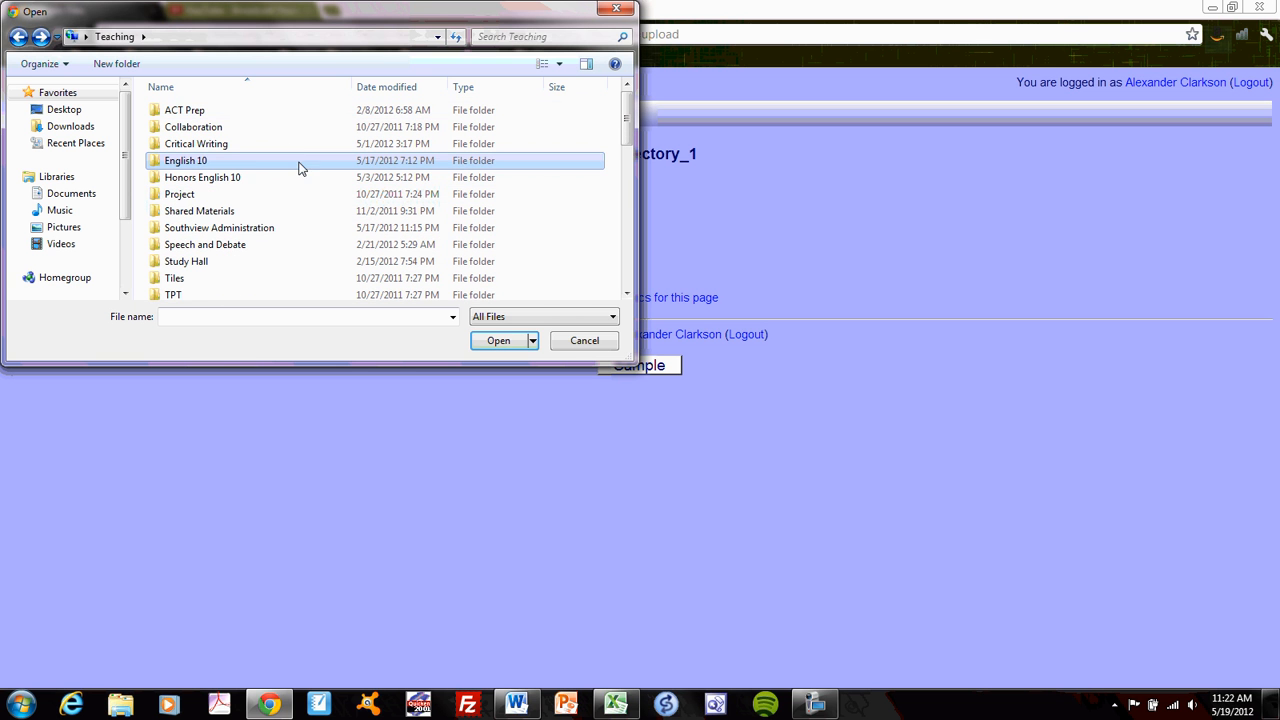
- Upload 3-FNL Summary Report.pdf from Honors English 10, Unit-Individual Reading Assignment, Assignment Materials, Model into Test_Directory_1
double_click(238, 177)
double_click(296, 214)
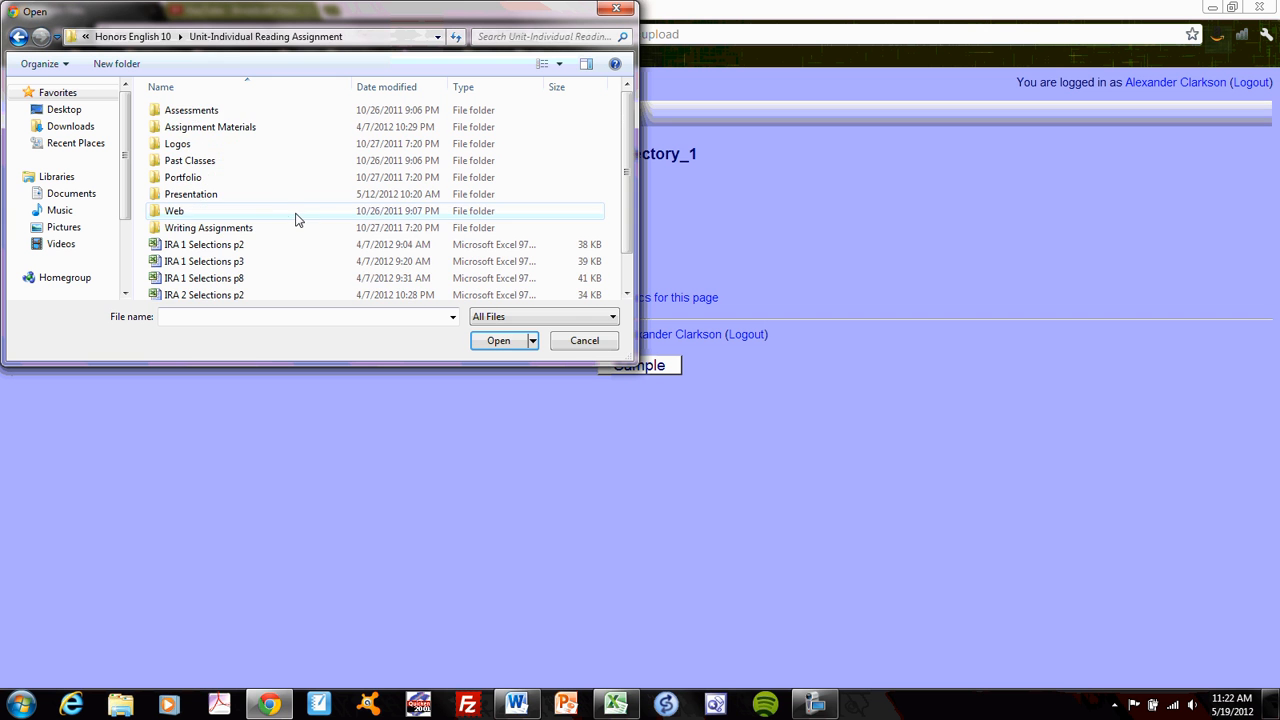
left_click(212, 127)
double_click(212, 127)
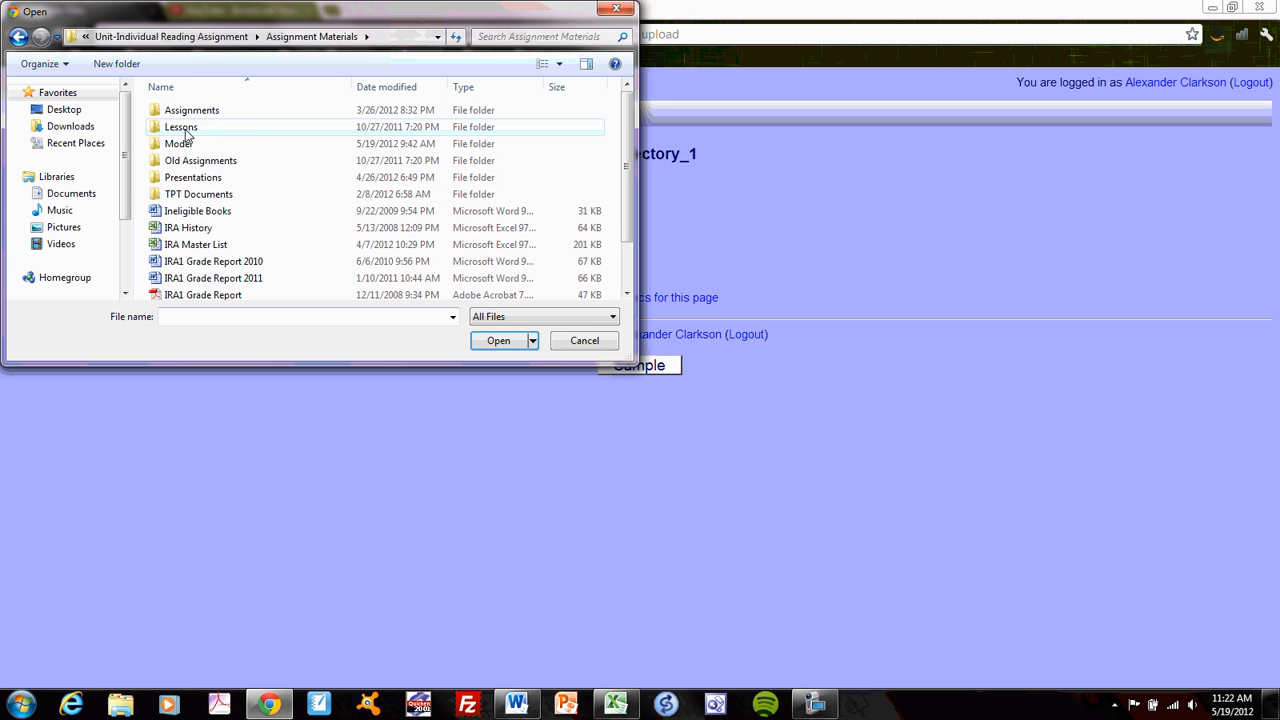
double_click(190, 141)
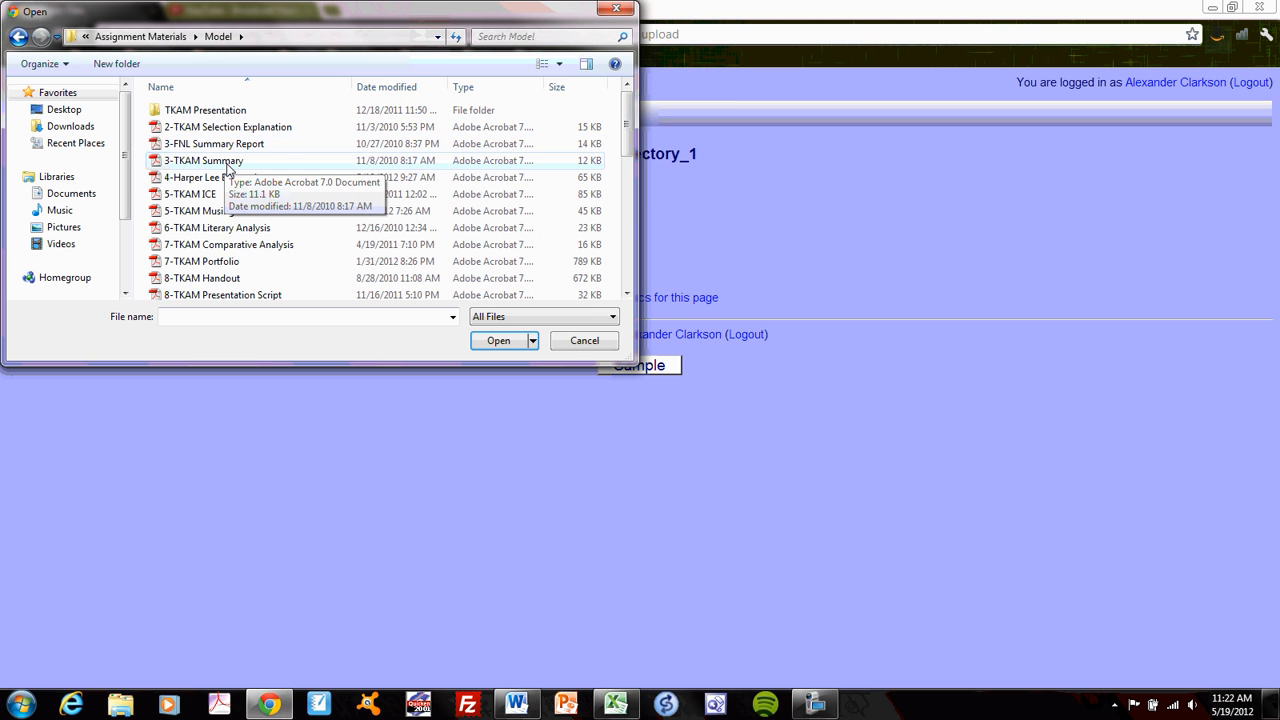
double_click(222, 145)
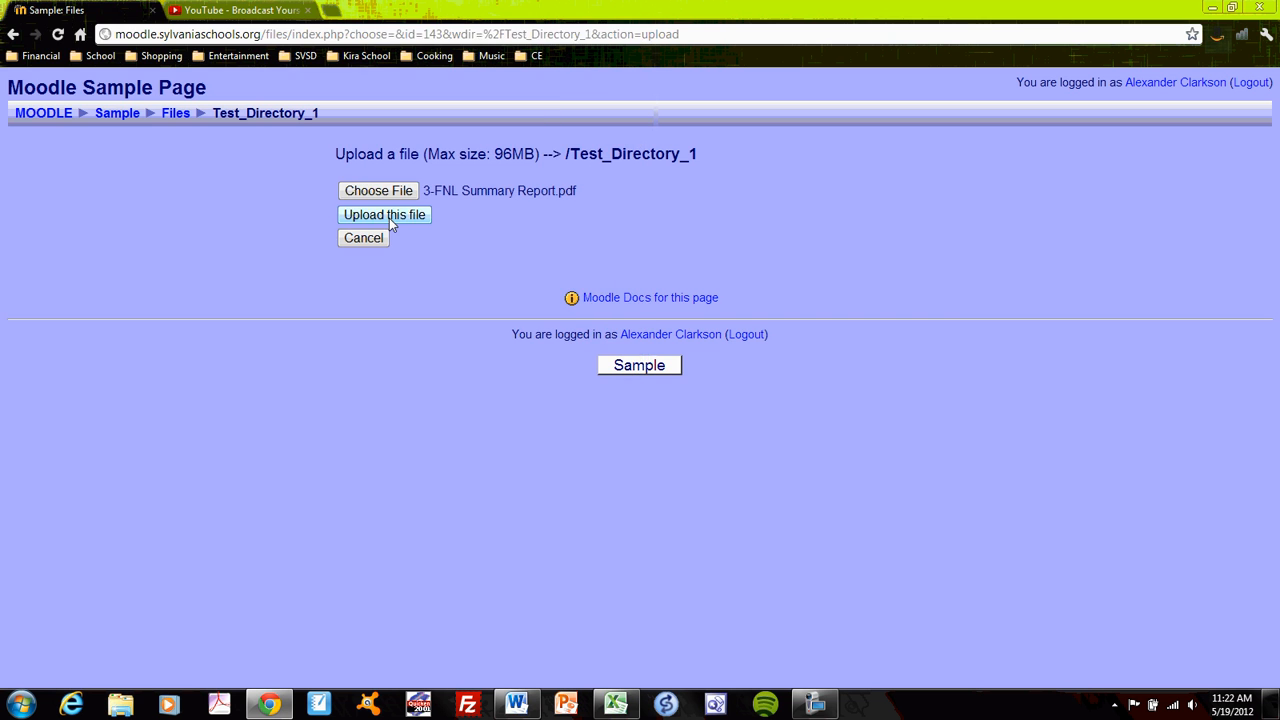
left_click(389, 218)
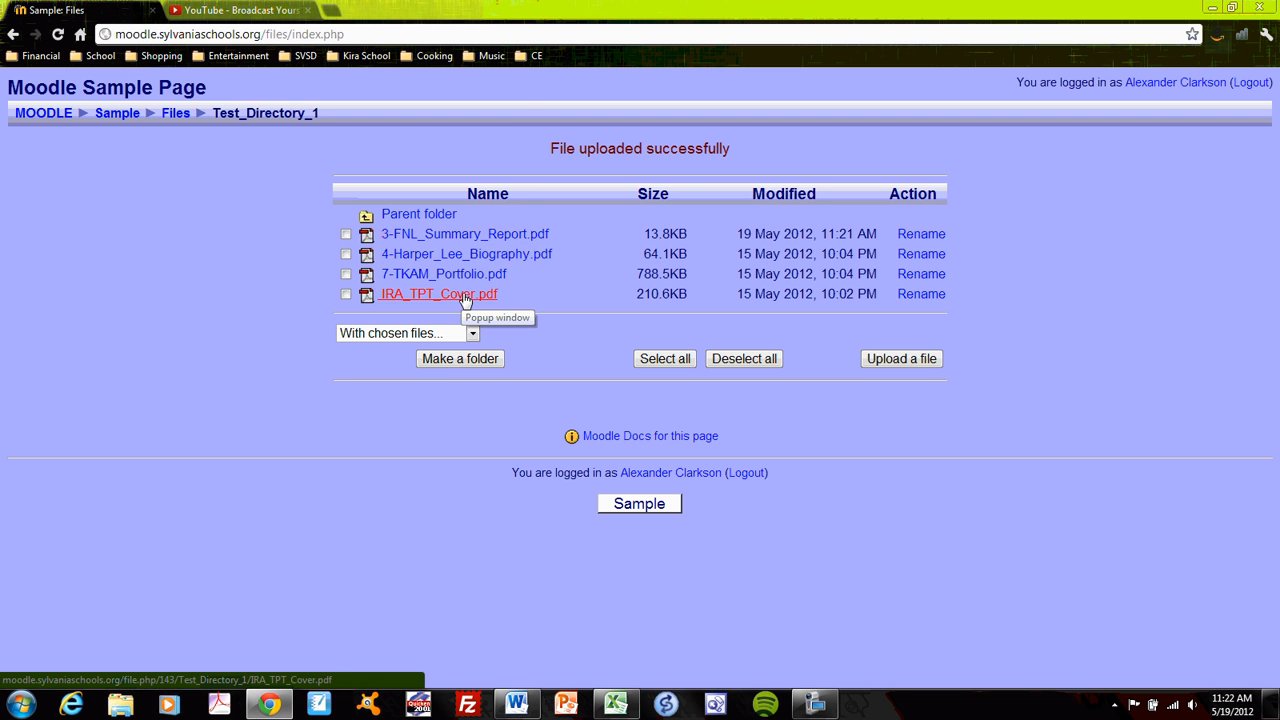
- View the uploaded 3-FNL_Summary_Report.pdf in a maximized window, read through both pages and close it
left_click(470, 233)
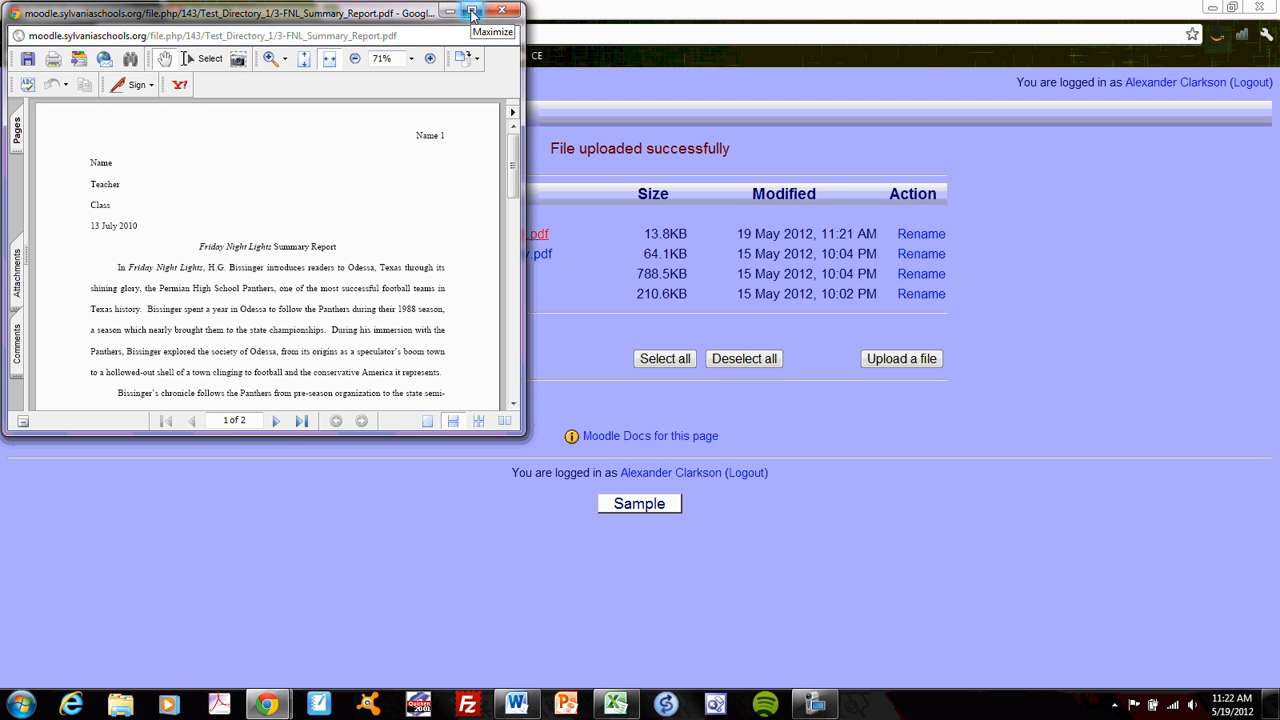
left_click(473, 12)
scroll(652, 319, "down", 3)
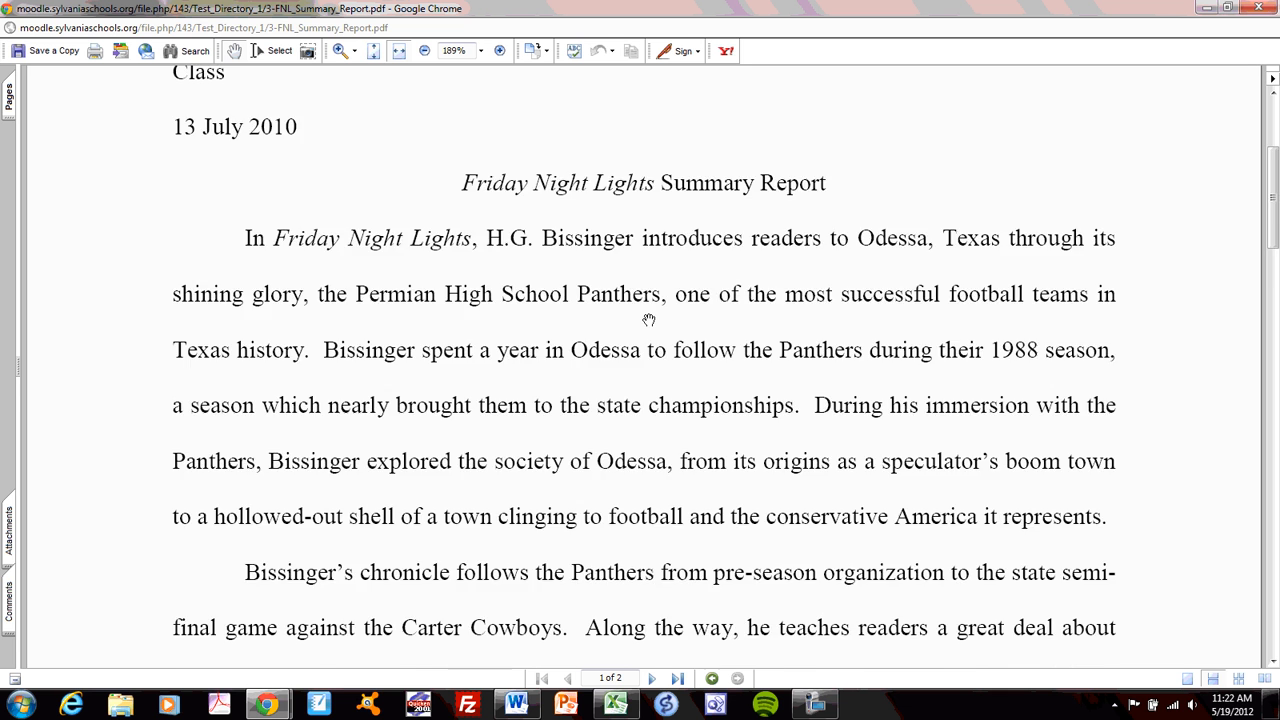
scroll(648, 318, "down", 10)
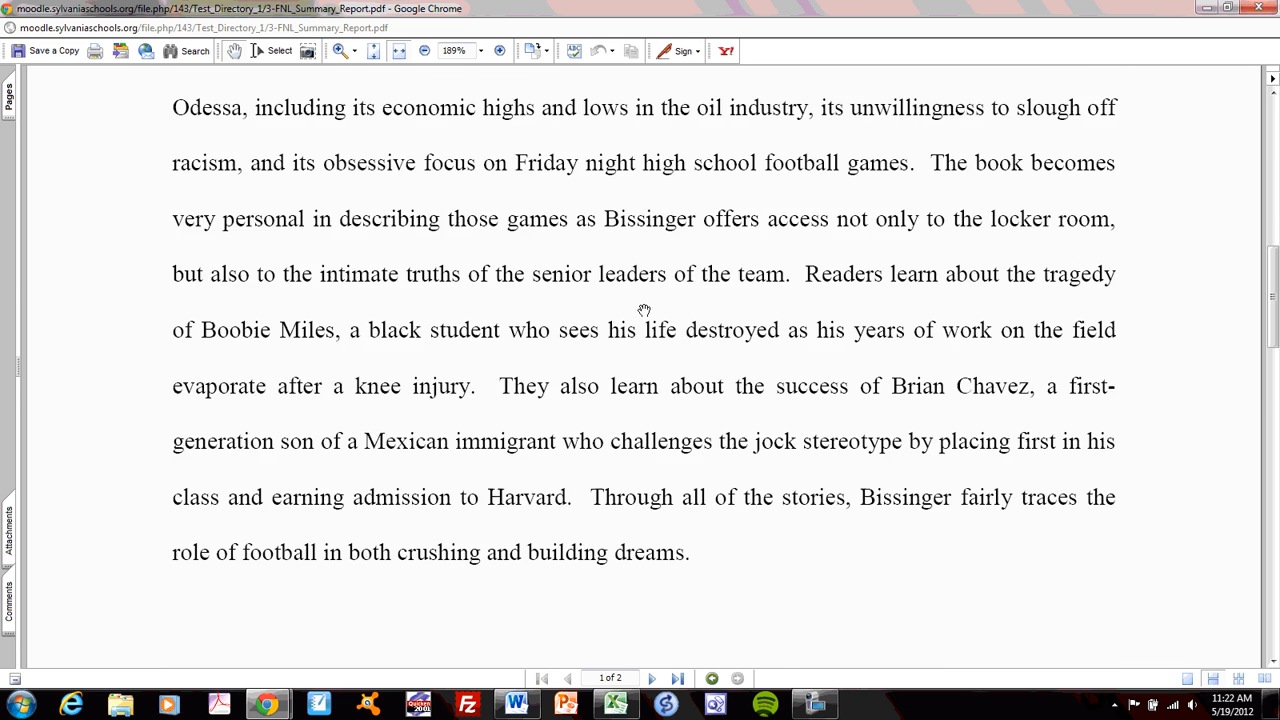
scroll(643, 309, "down", 8)
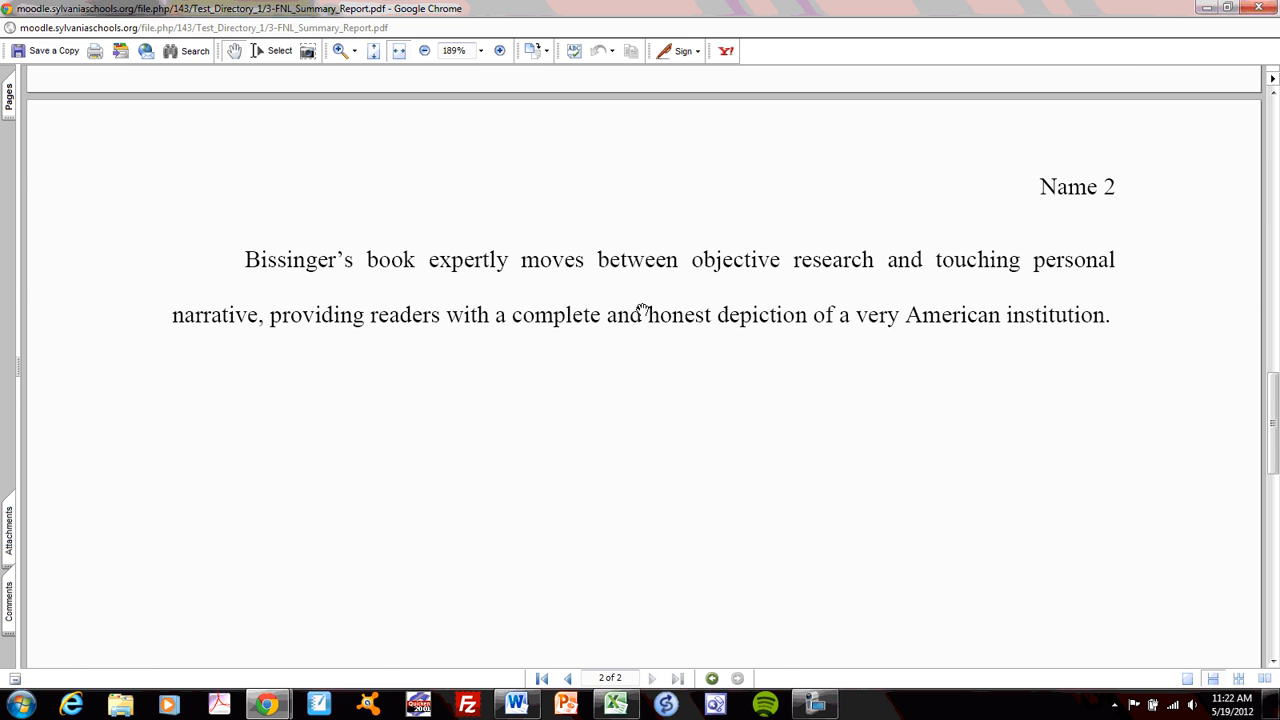
scroll(643, 309, "up", 3)
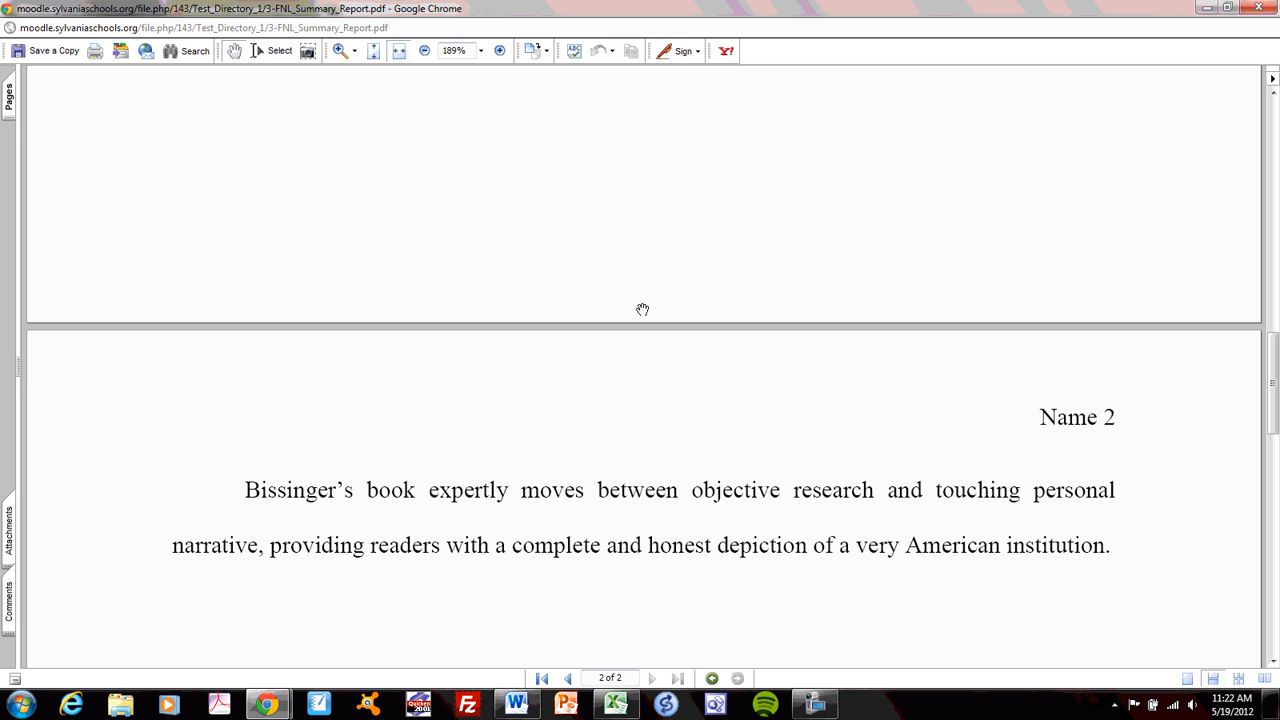
left_click(1258, 8)
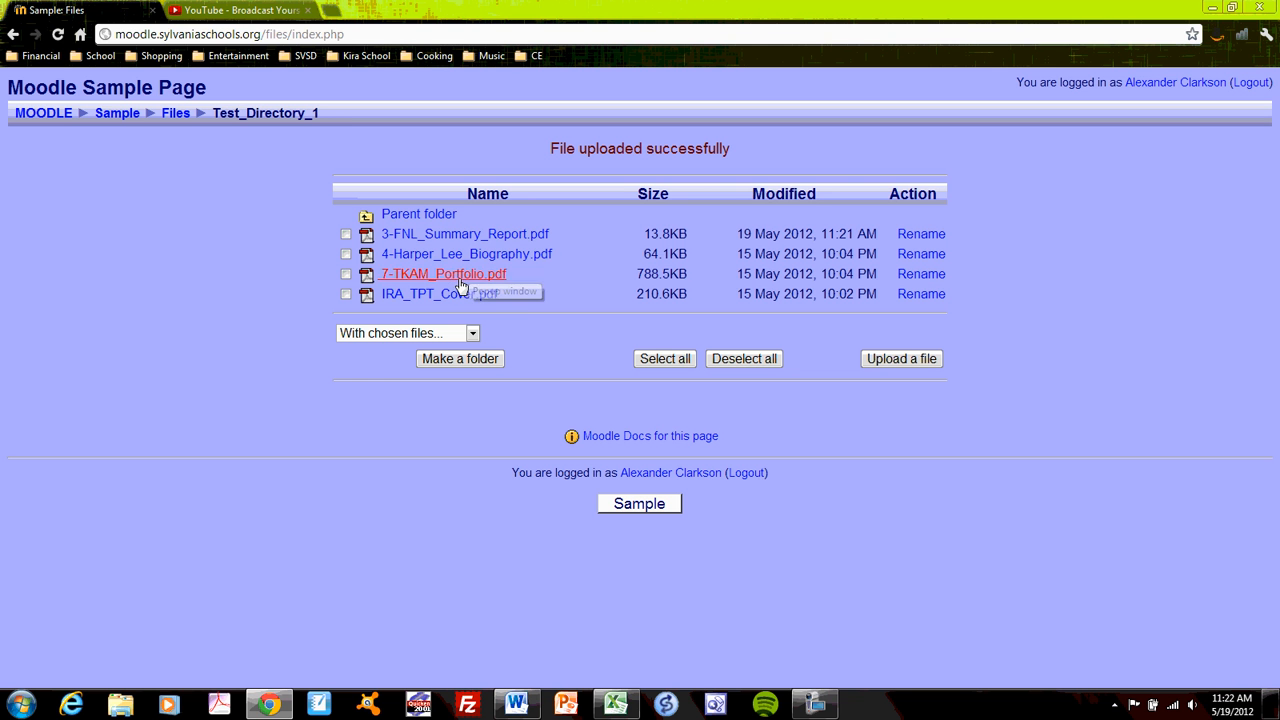
- Browse from Test_Directory_1 to its parent folder and back to compare the contents, ending in the parent folder
left_click(425, 216)
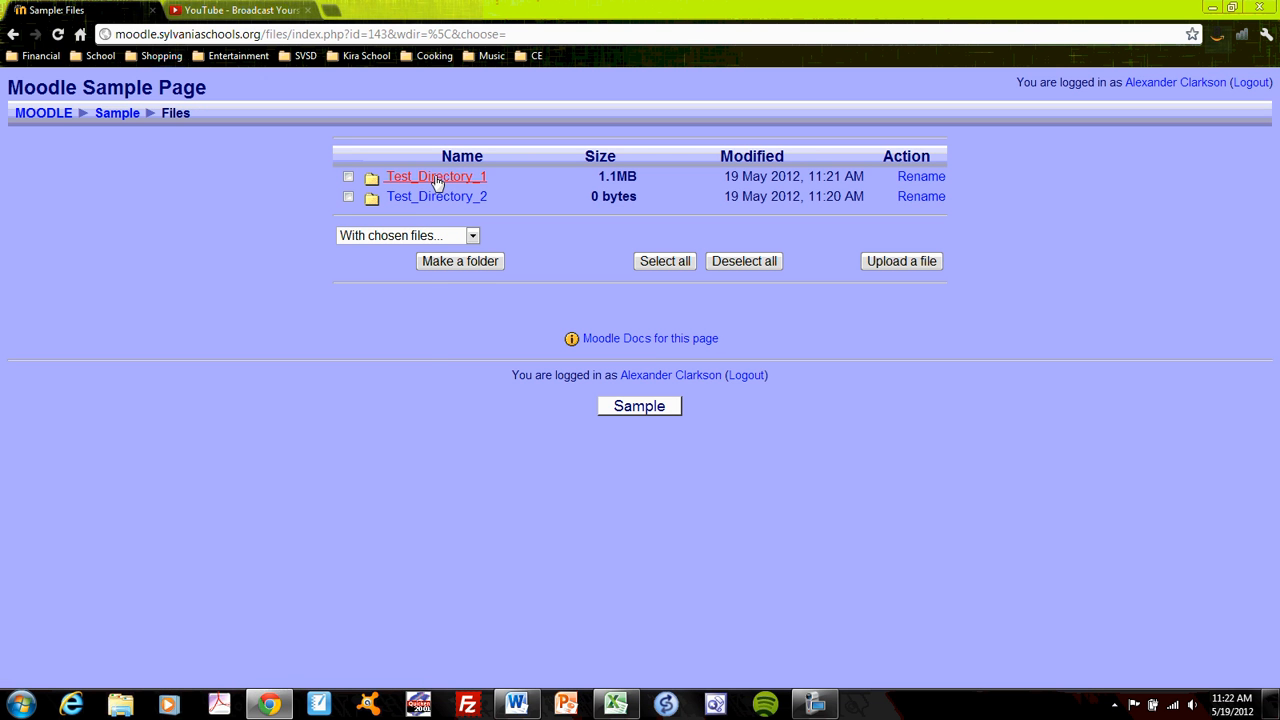
left_click(436, 180)
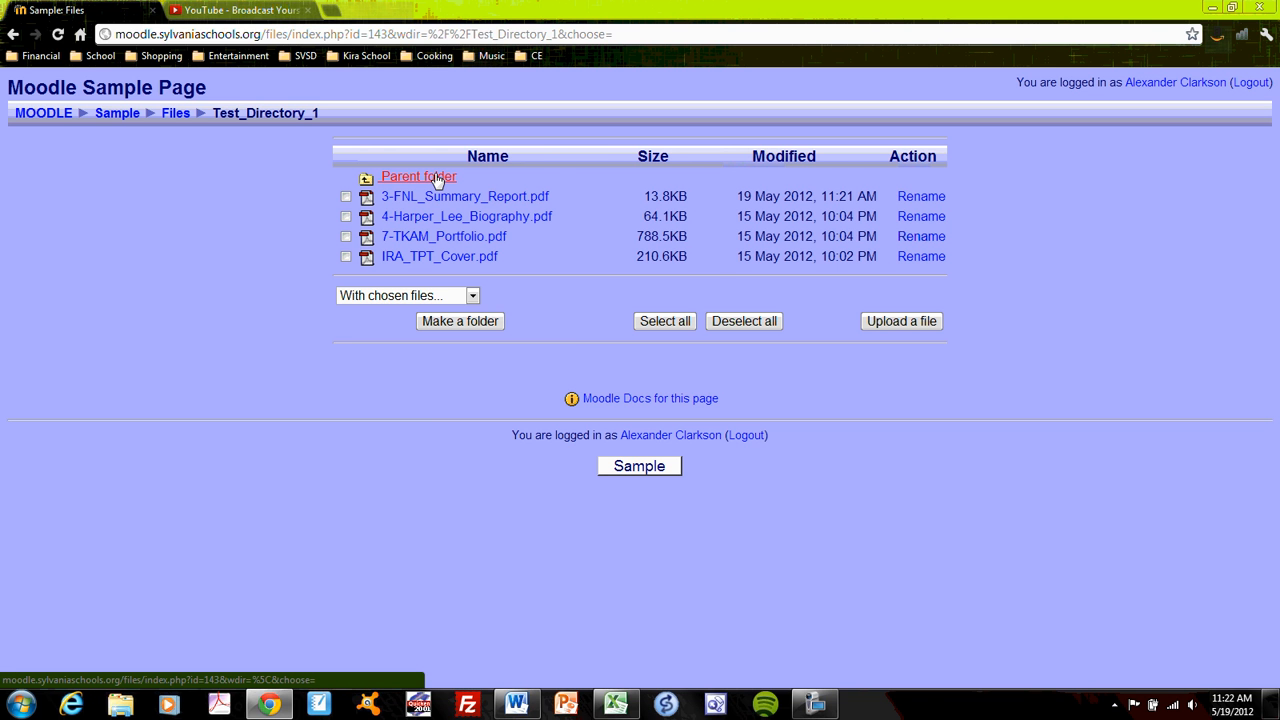
left_click(437, 179)
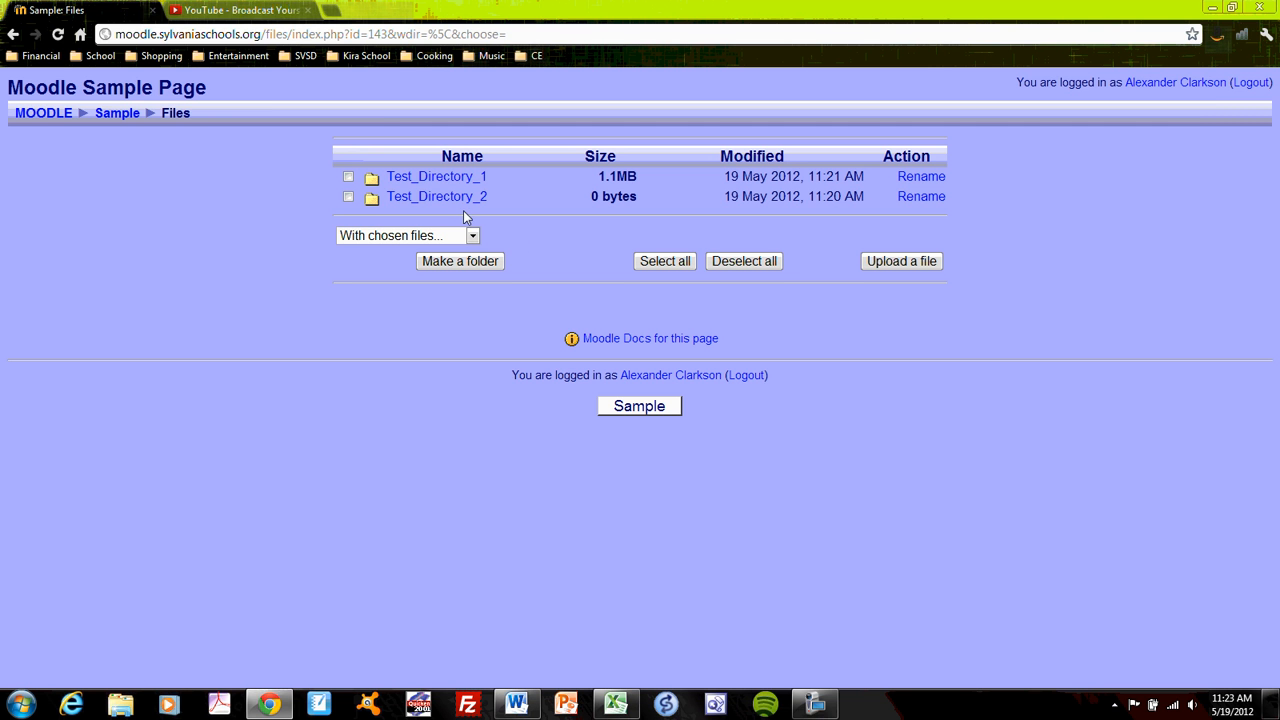
- Select 3-FNL_Summary_Report.pdf in Test_Directory_1 and look over the actions available for chosen files
left_click(437, 180)
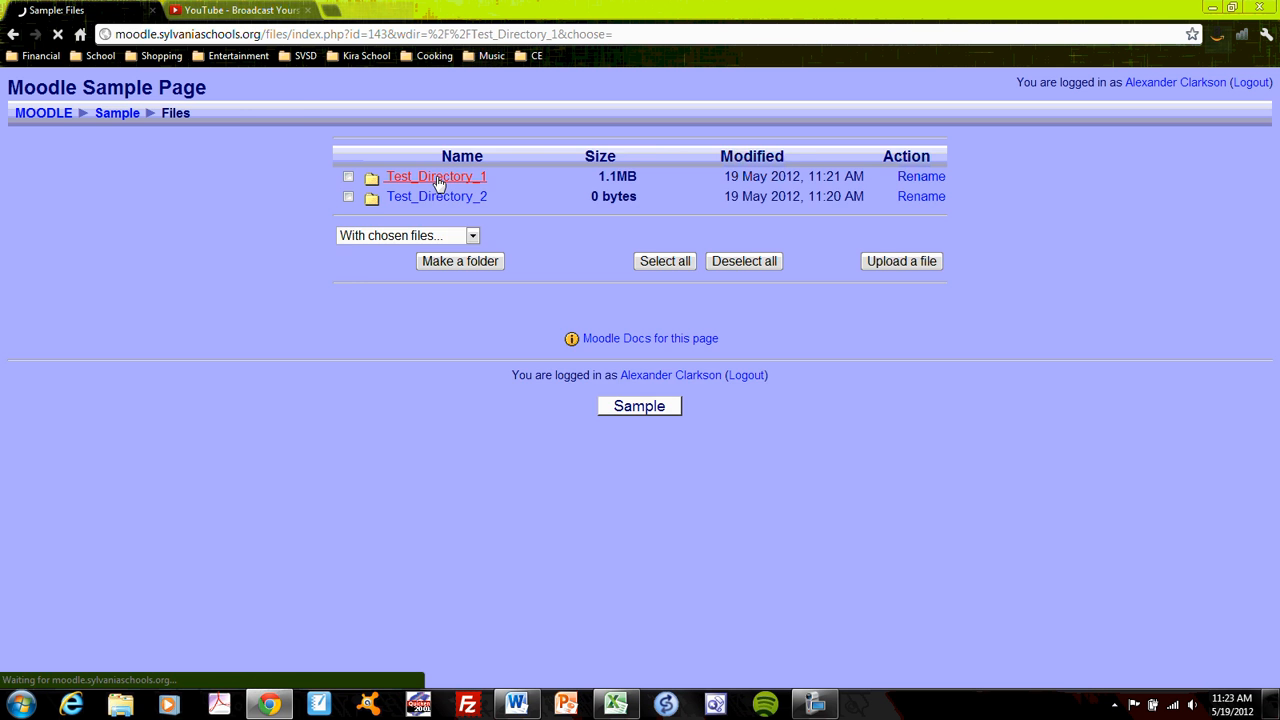
left_click(346, 196)
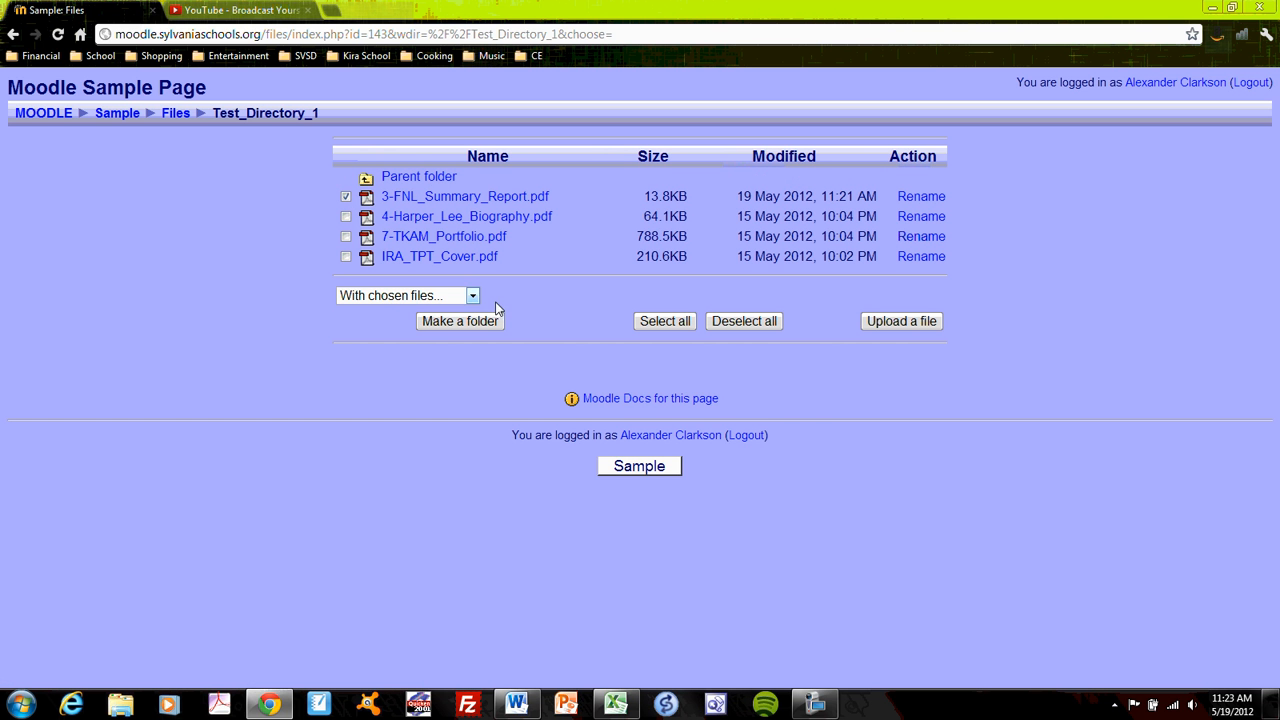
left_click(474, 296)
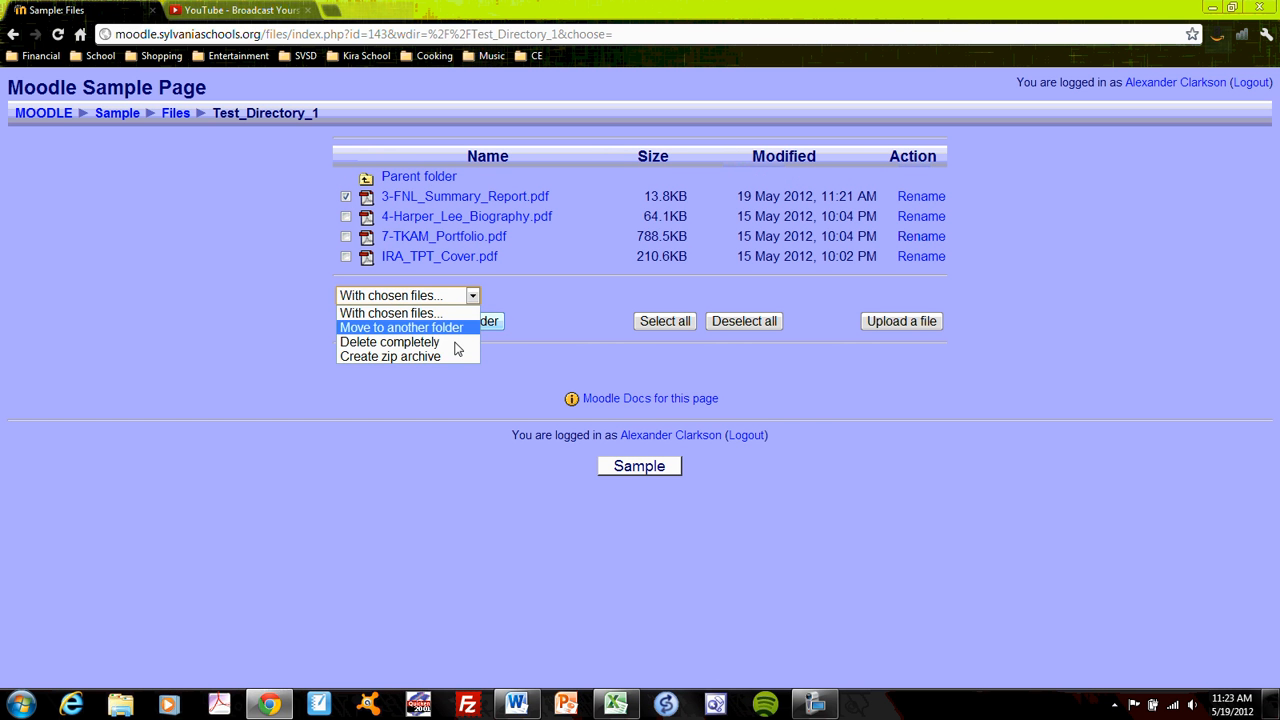
left_click(516, 300)
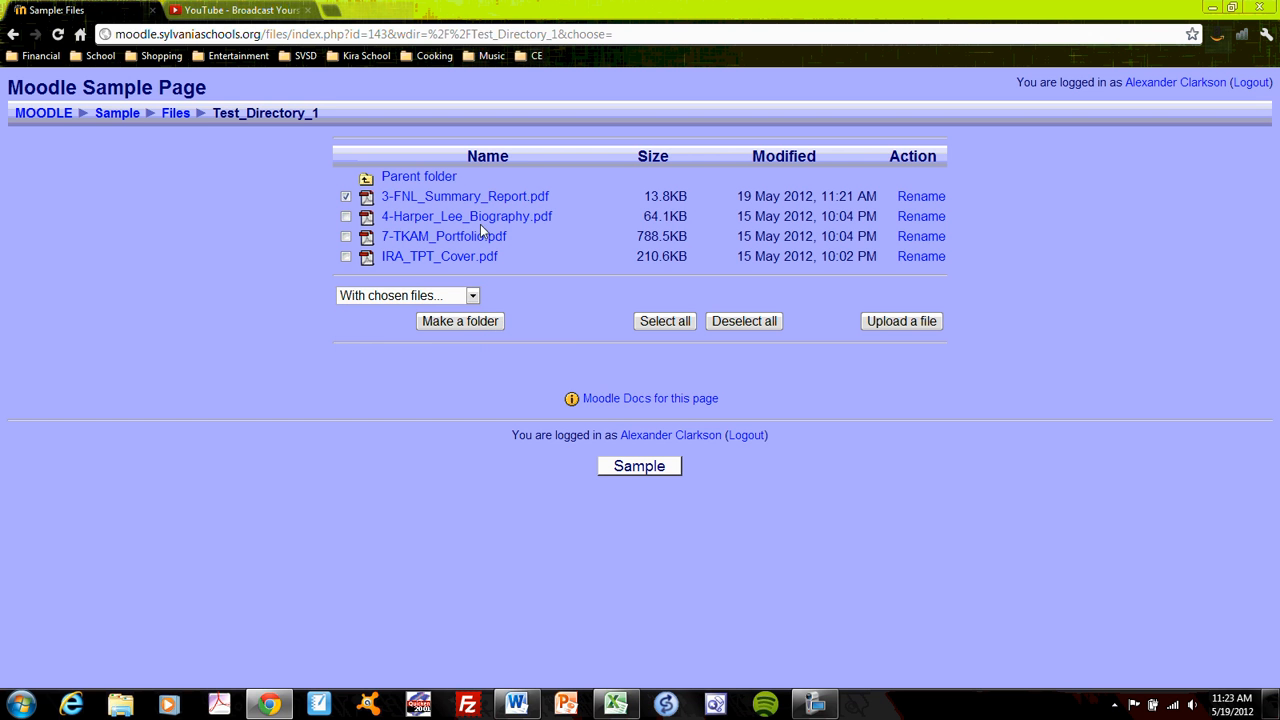
- Delete the Test_Directory_2 folder completely from the parent folder
left_click(436, 180)
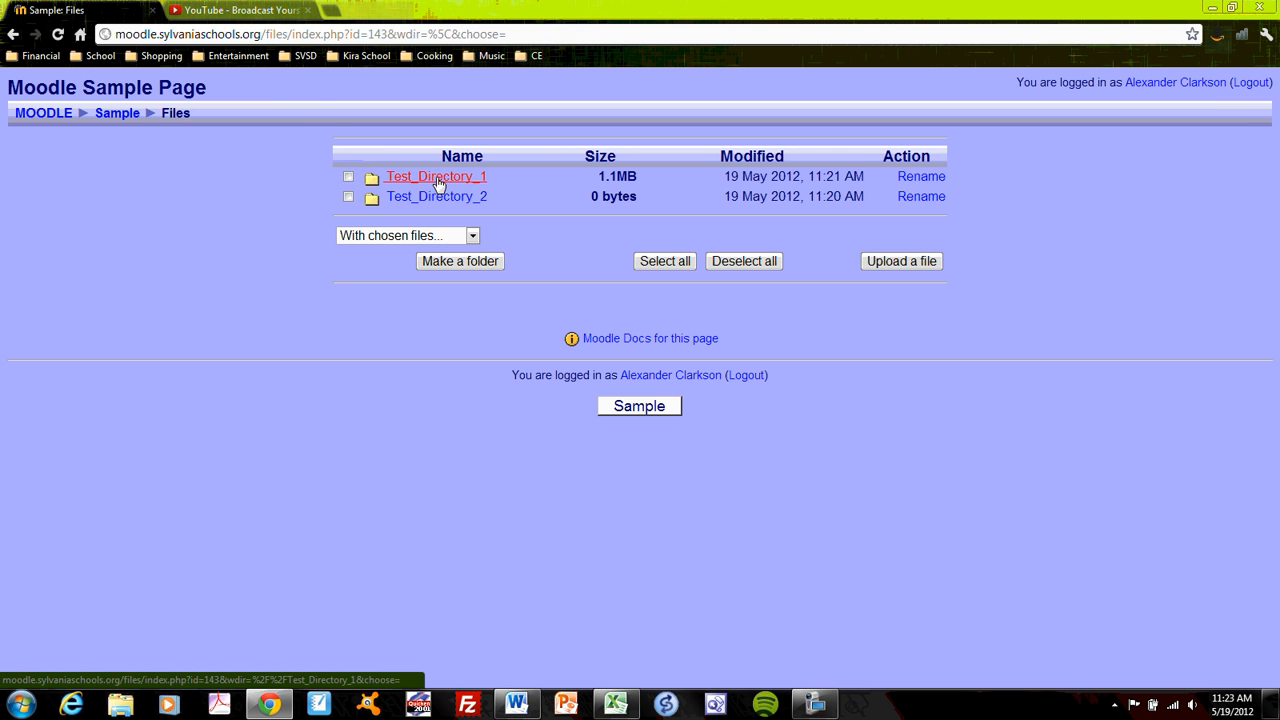
left_click(348, 198)
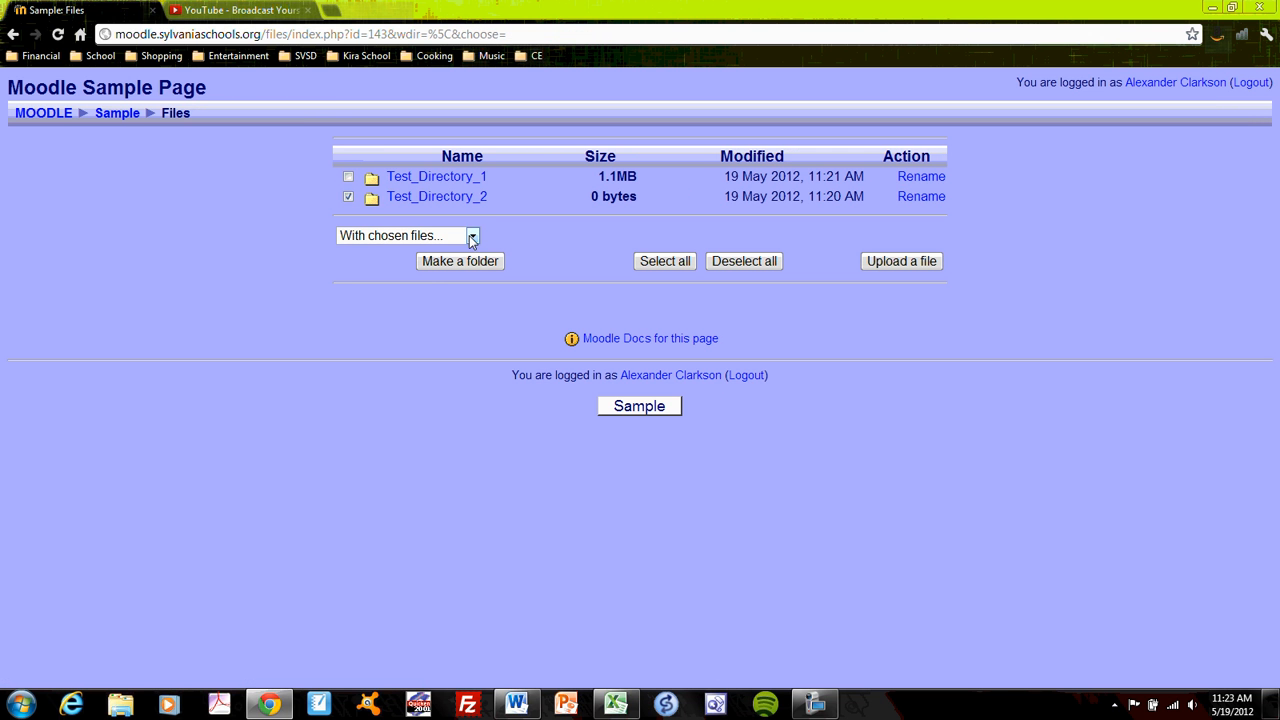
left_click(471, 236)
left_click(438, 283)
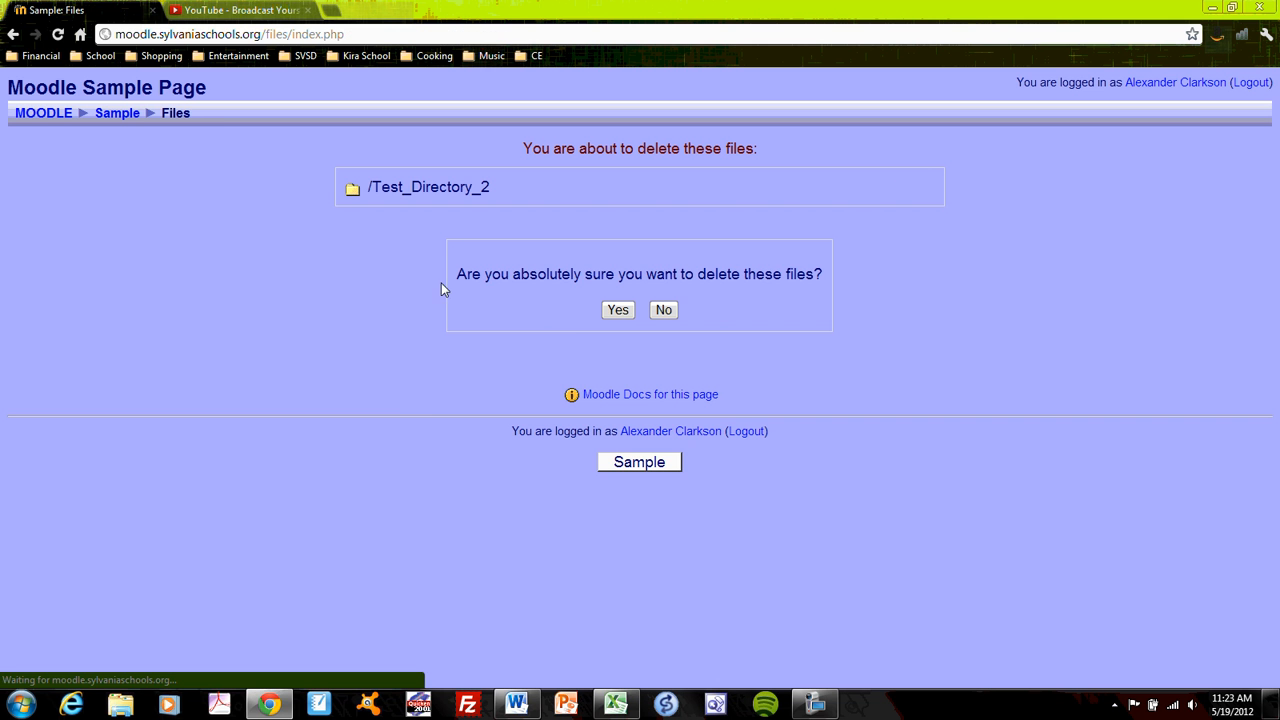
left_click(620, 311)
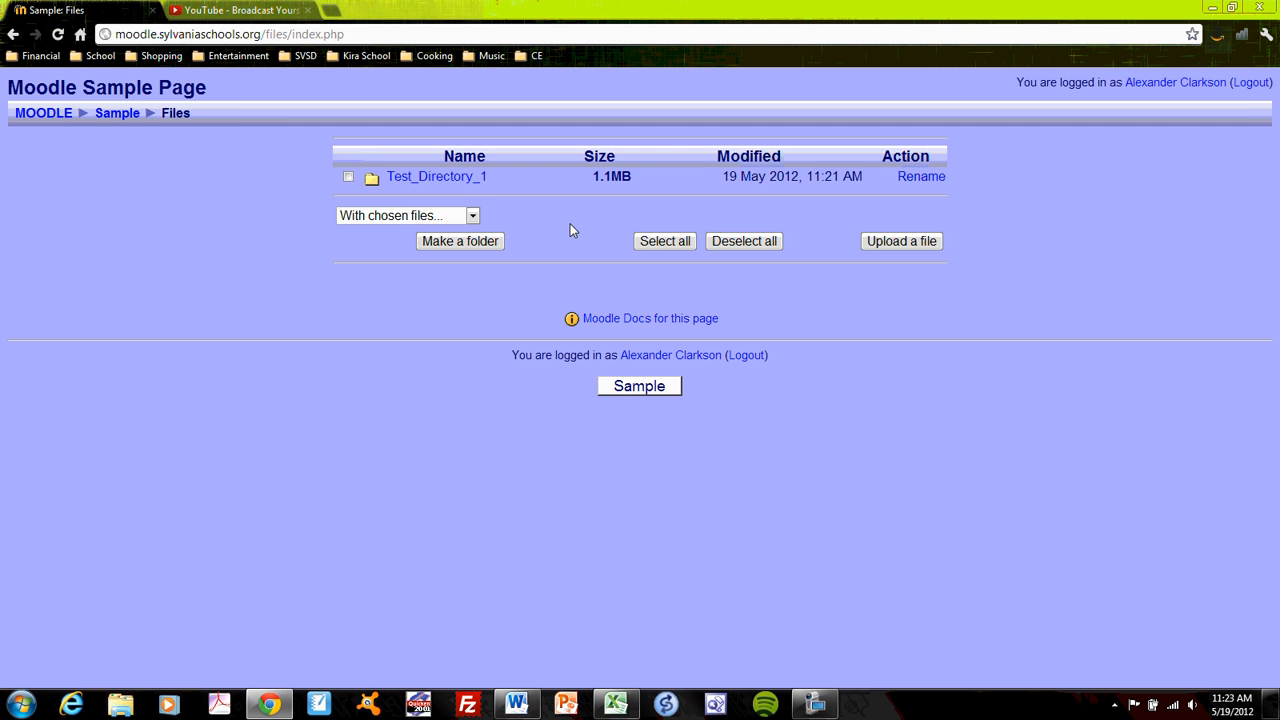
- Return to the Sample course page and look over the resource types that can be added to Block Number One
left_click(121, 116)
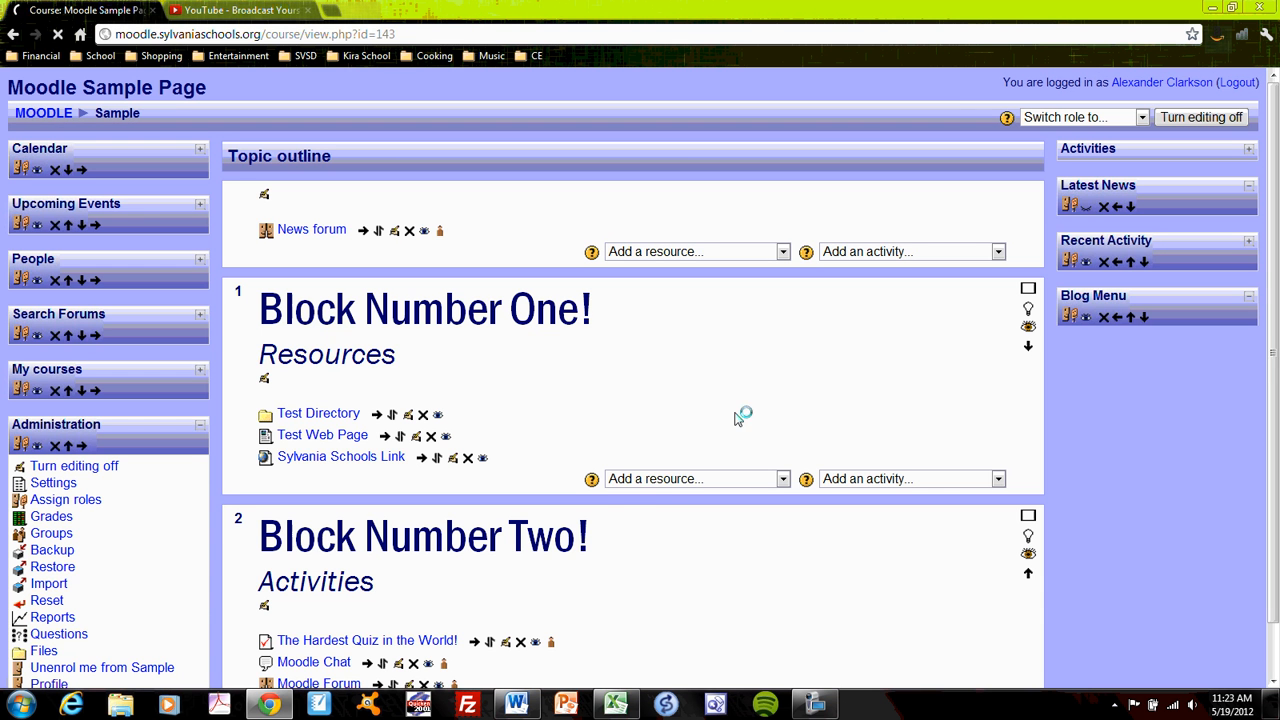
left_click(783, 479)
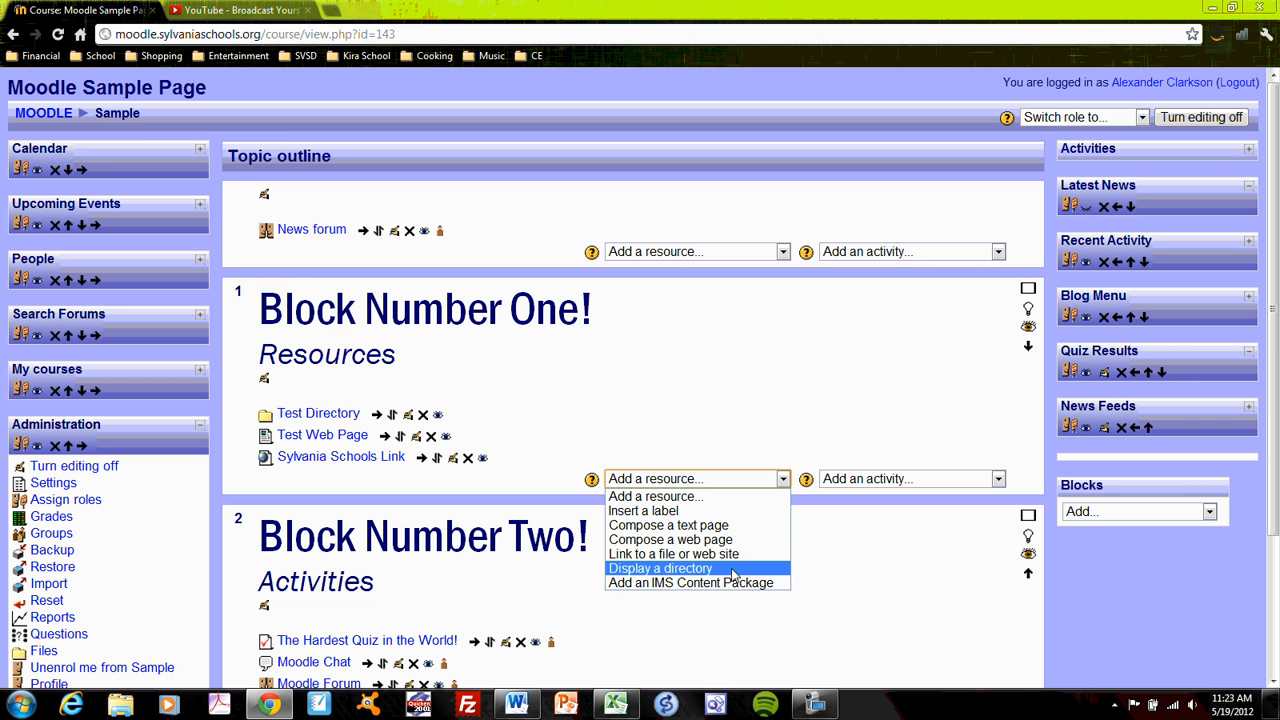
left_click(666, 377)
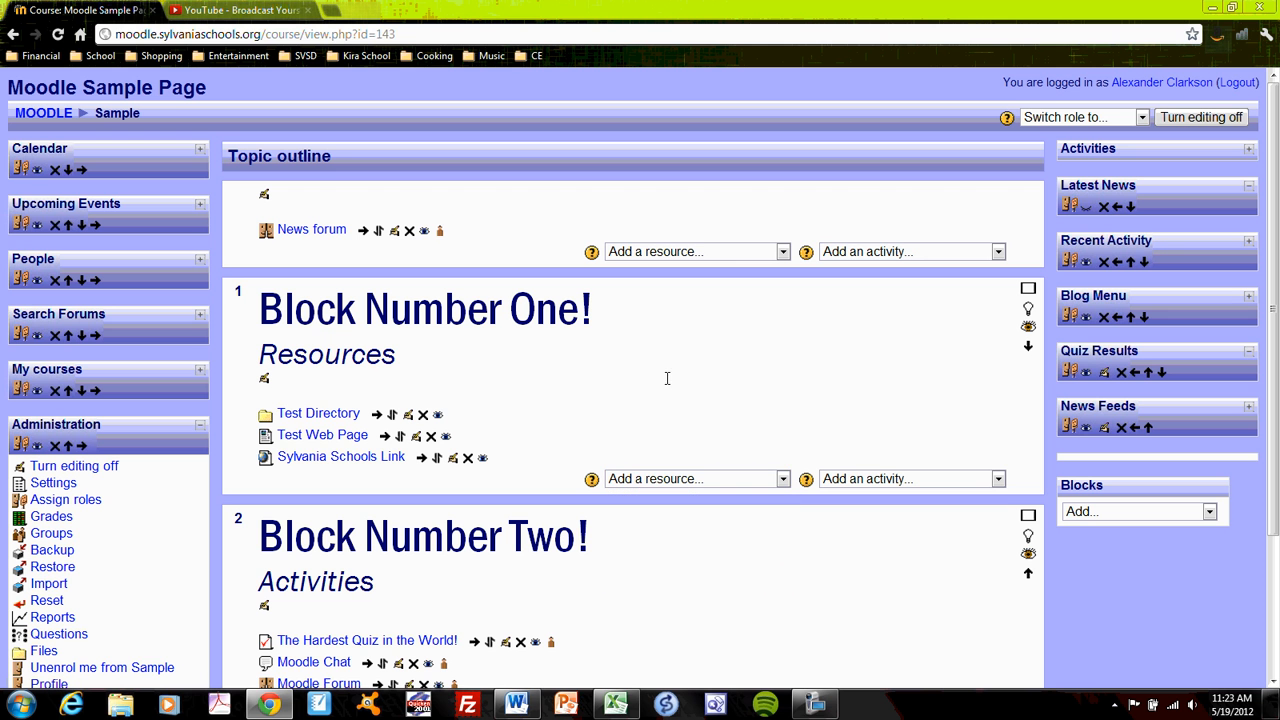
- Open the Test Directory resource, view 7-TKAM_Portfolio.pdf through to its last page and close it
left_click(324, 416)
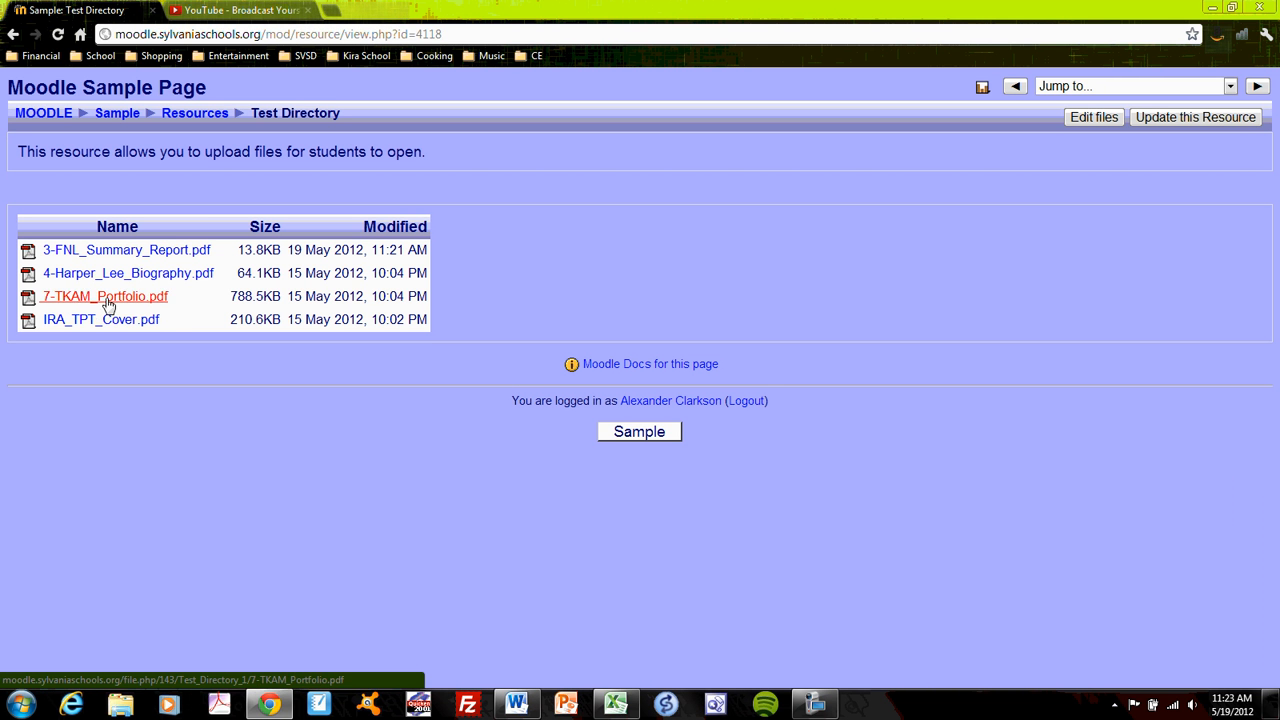
left_click(108, 298)
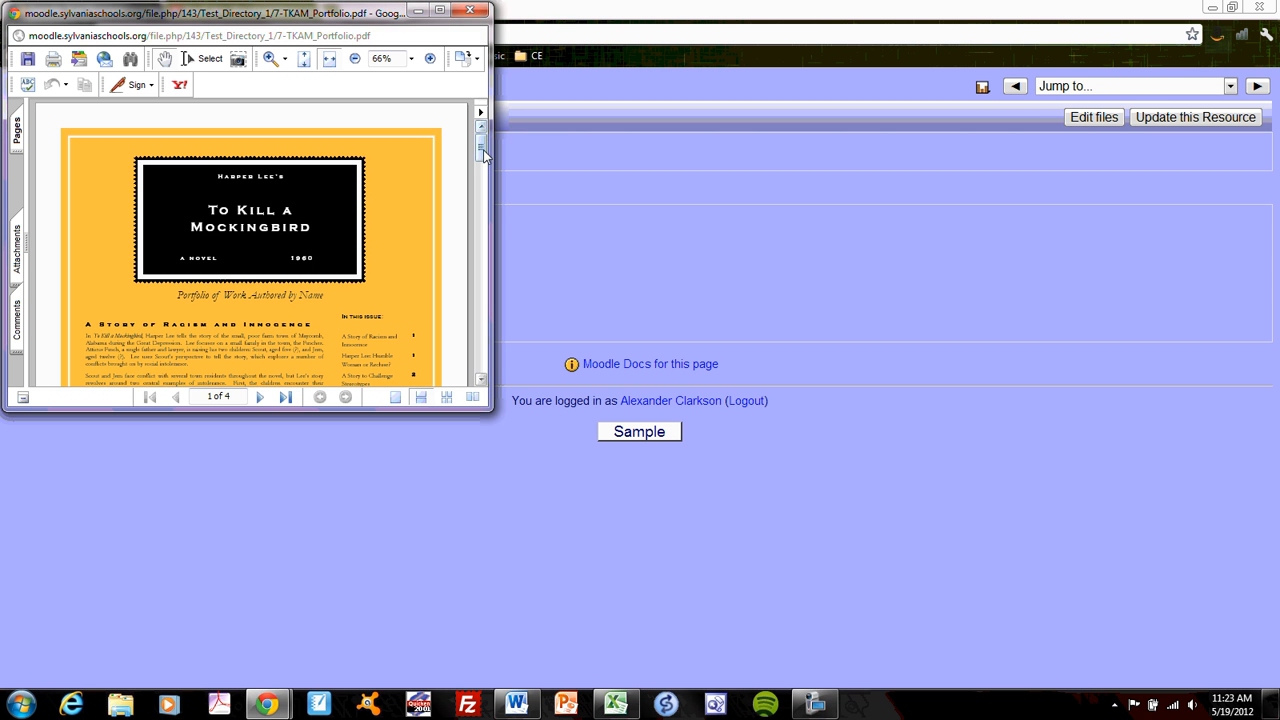
left_click_drag(483, 152, 480, 366)
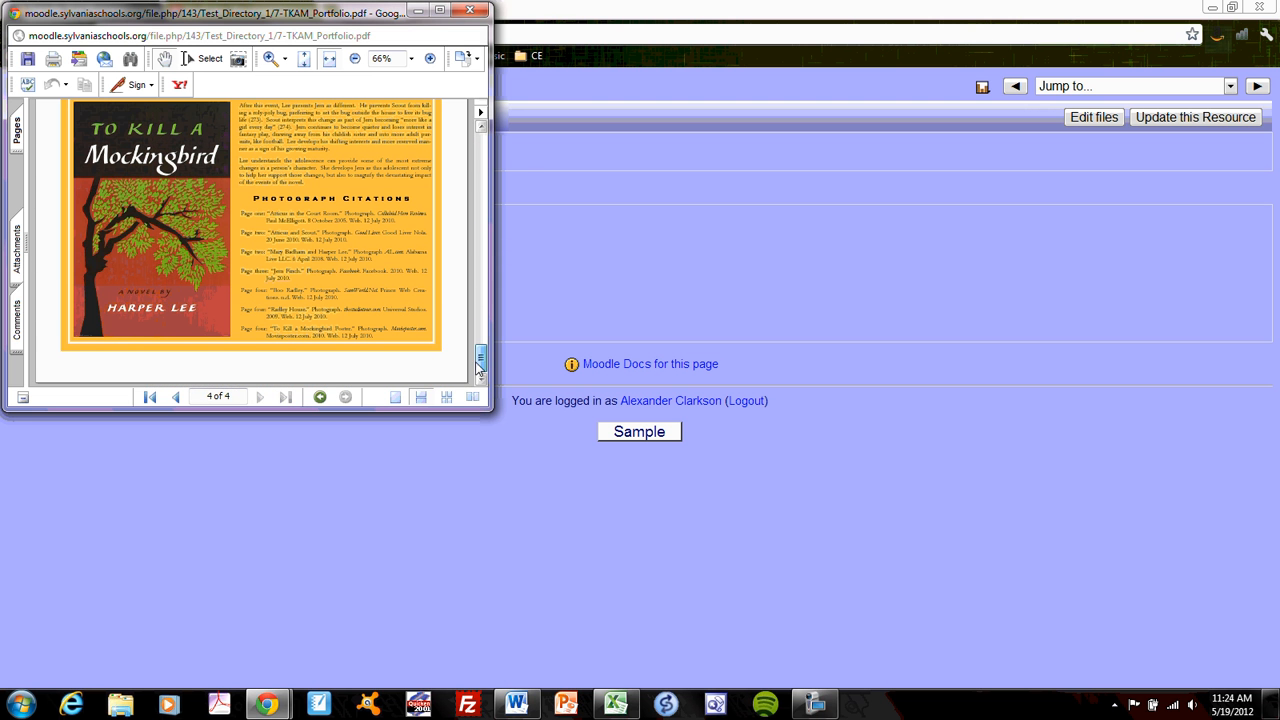
left_click(478, 12)
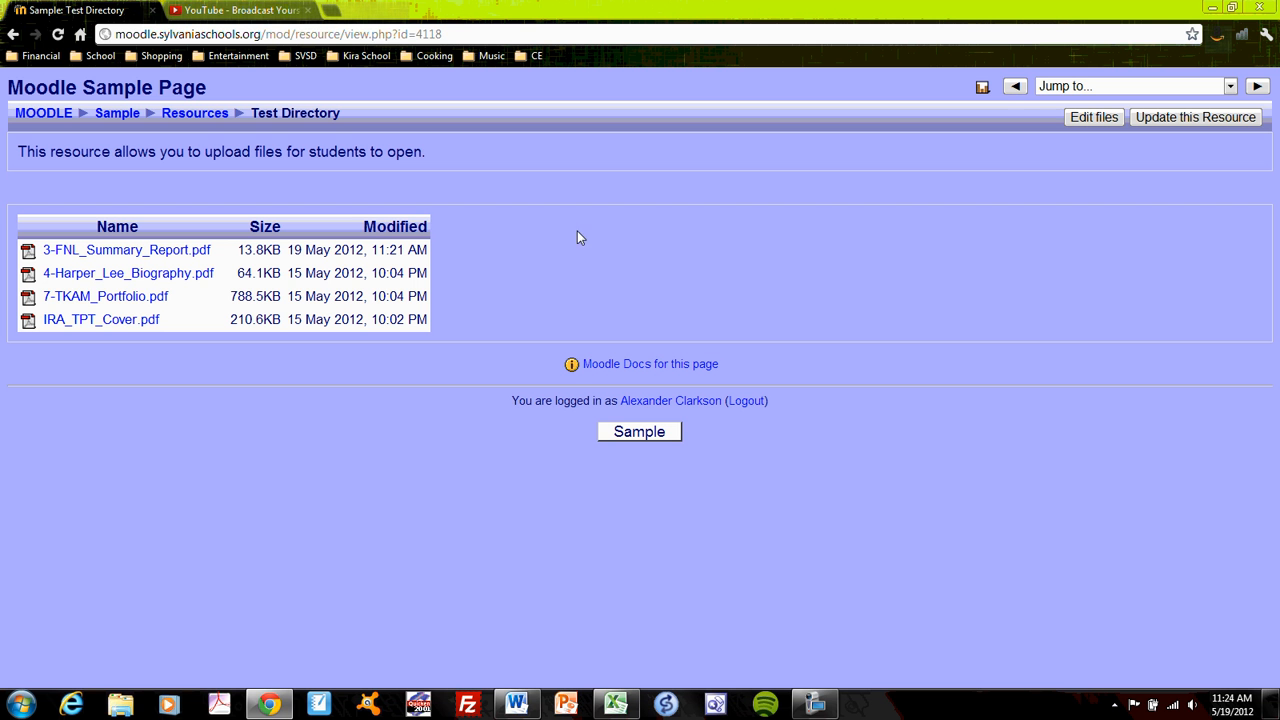
- Update the Test Directory resource in Block Number One to display Test_Directory_1, save it, and open the resource to check its files
left_click(117, 113)
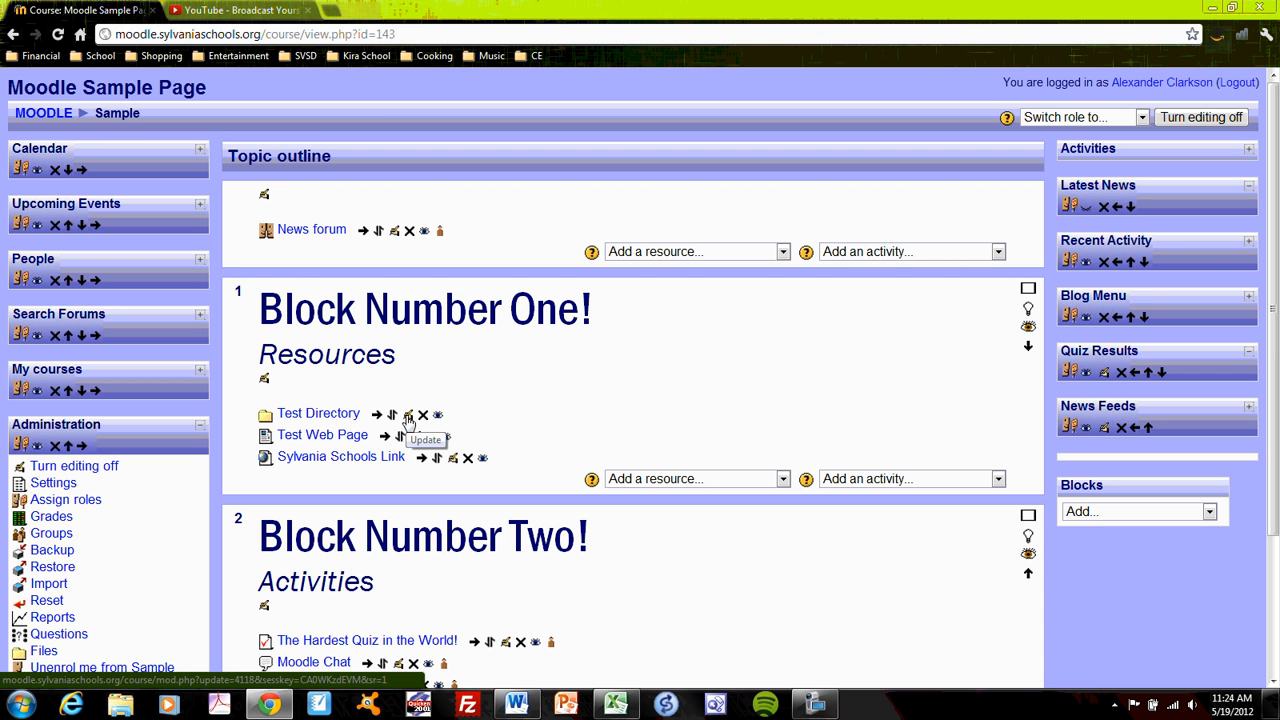
left_click(408, 416)
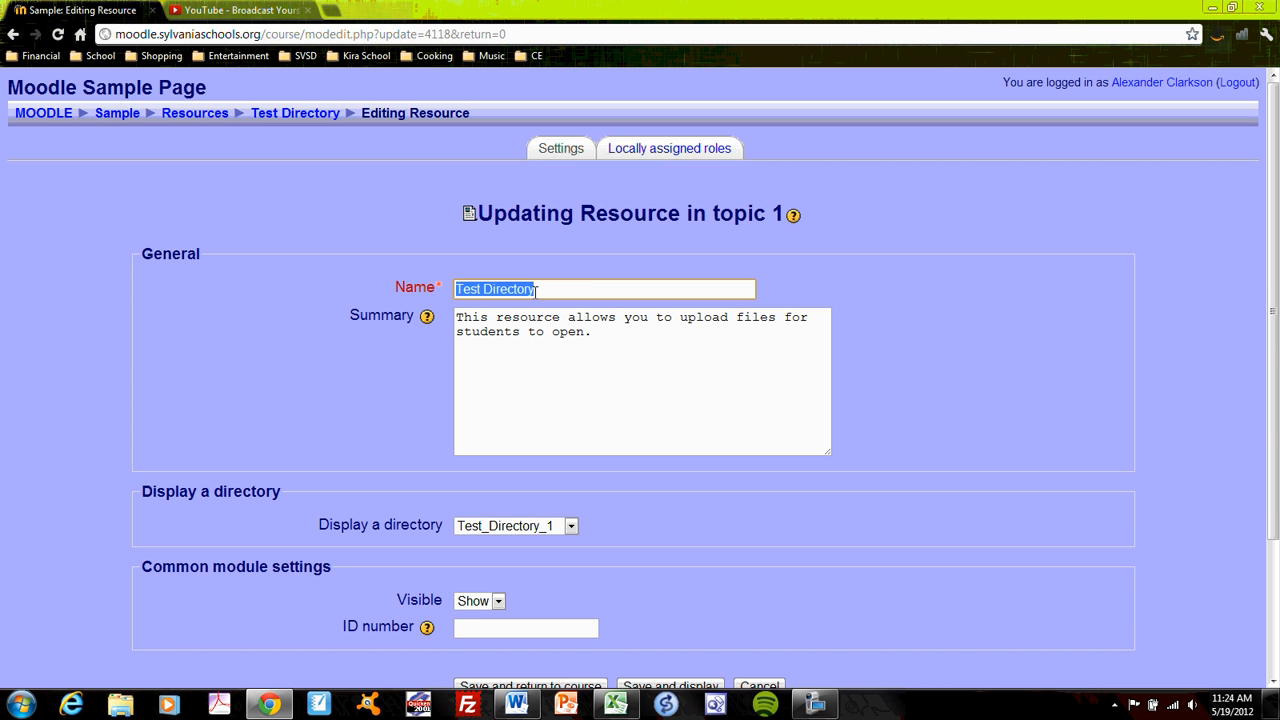
left_click(1009, 400)
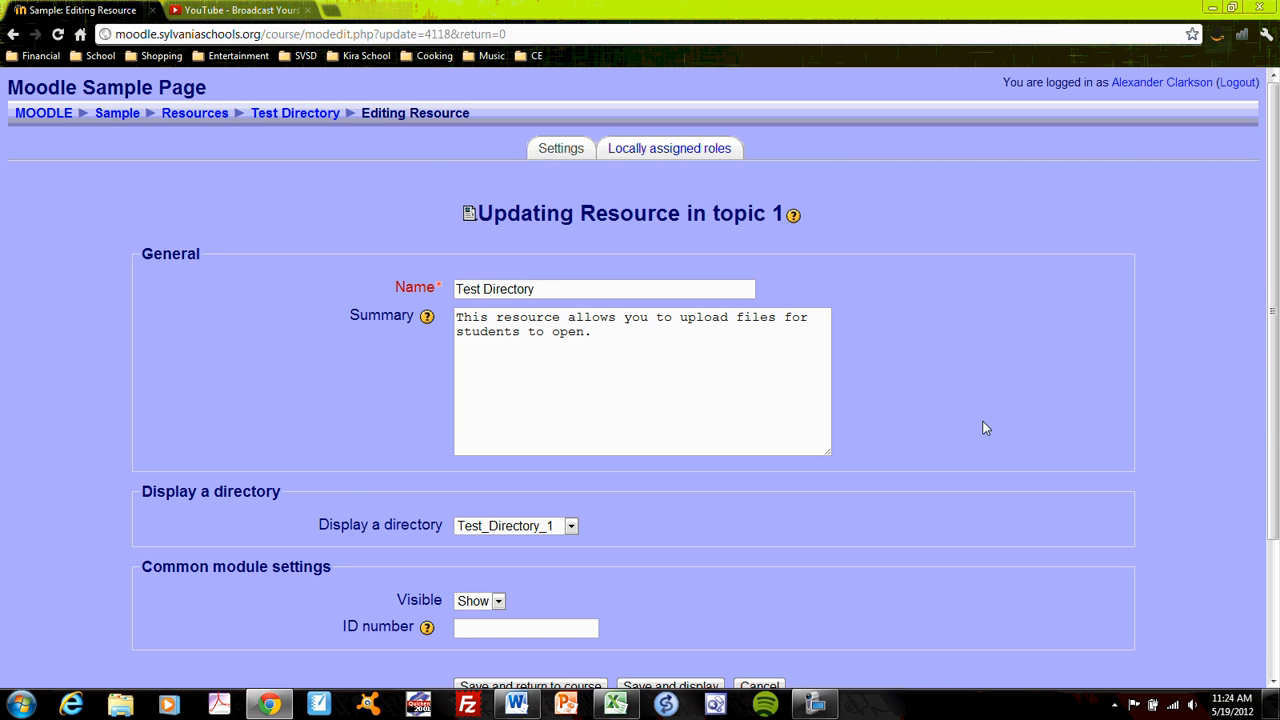
scroll(985, 428, "down", 3)
left_click(571, 367)
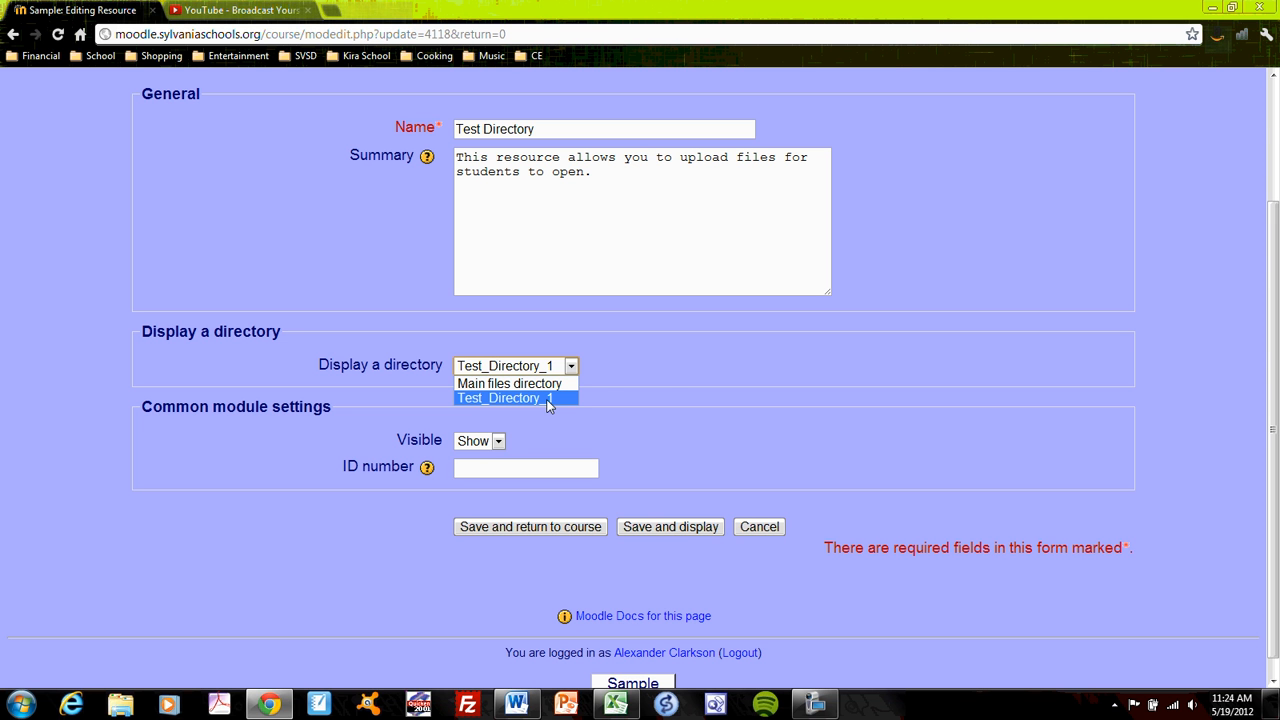
left_click(549, 398)
scroll(662, 374, "up", 3)
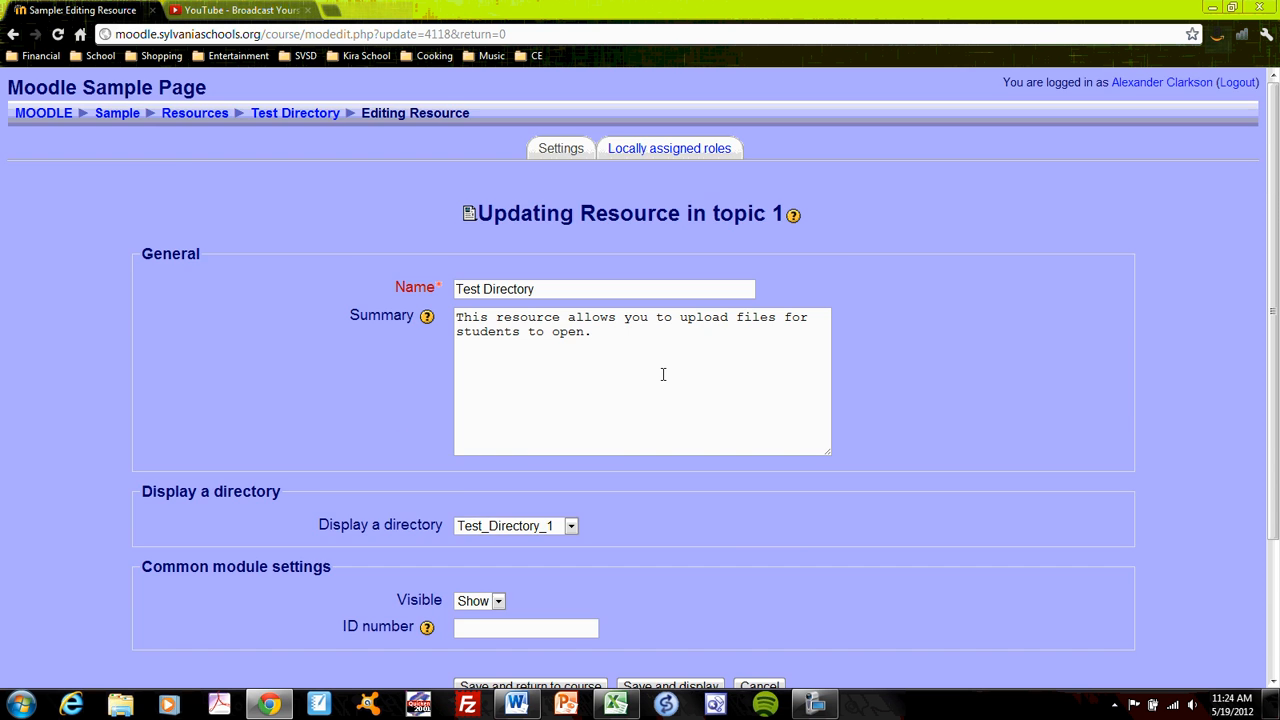
scroll(663, 374, "down", 3)
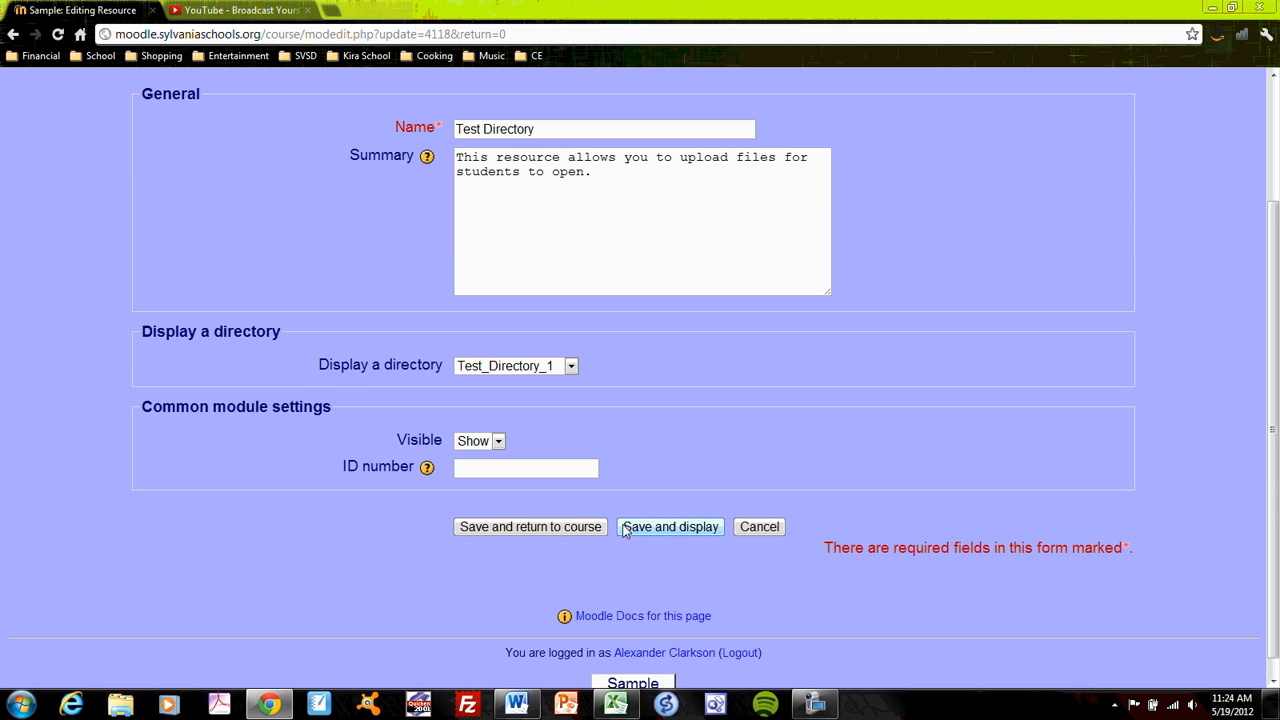
left_click(557, 528)
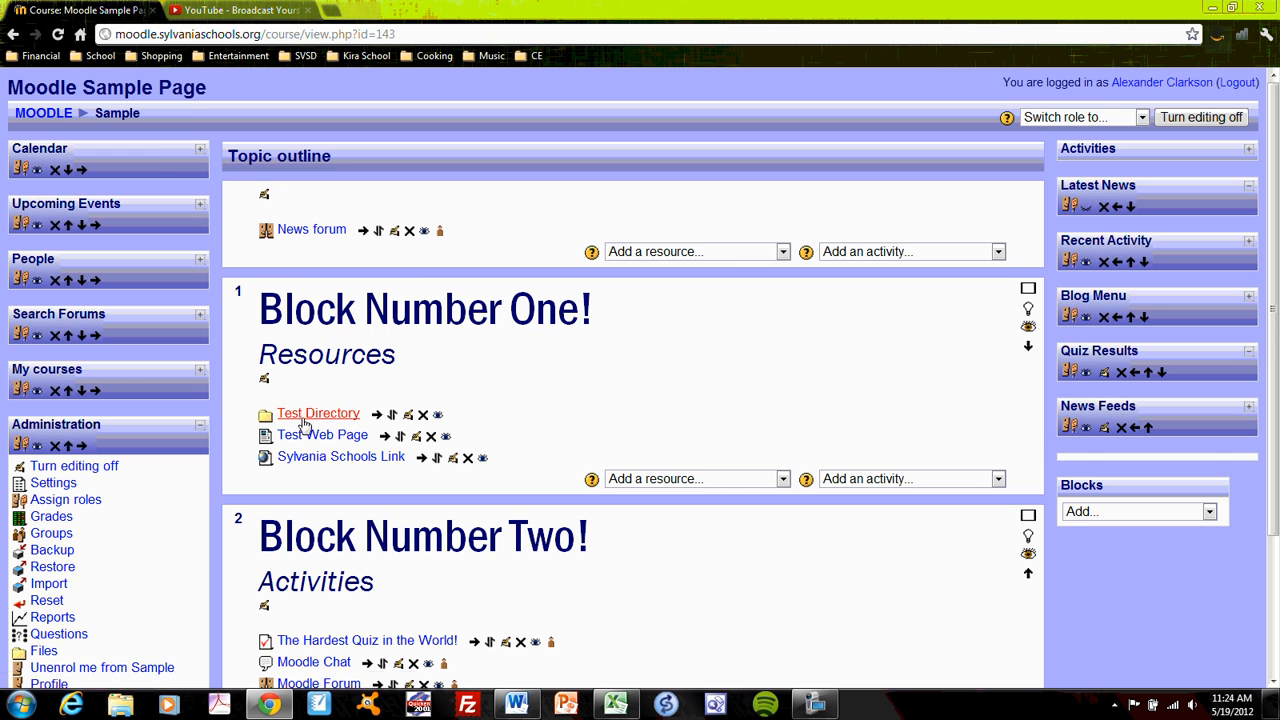
left_click(304, 421)
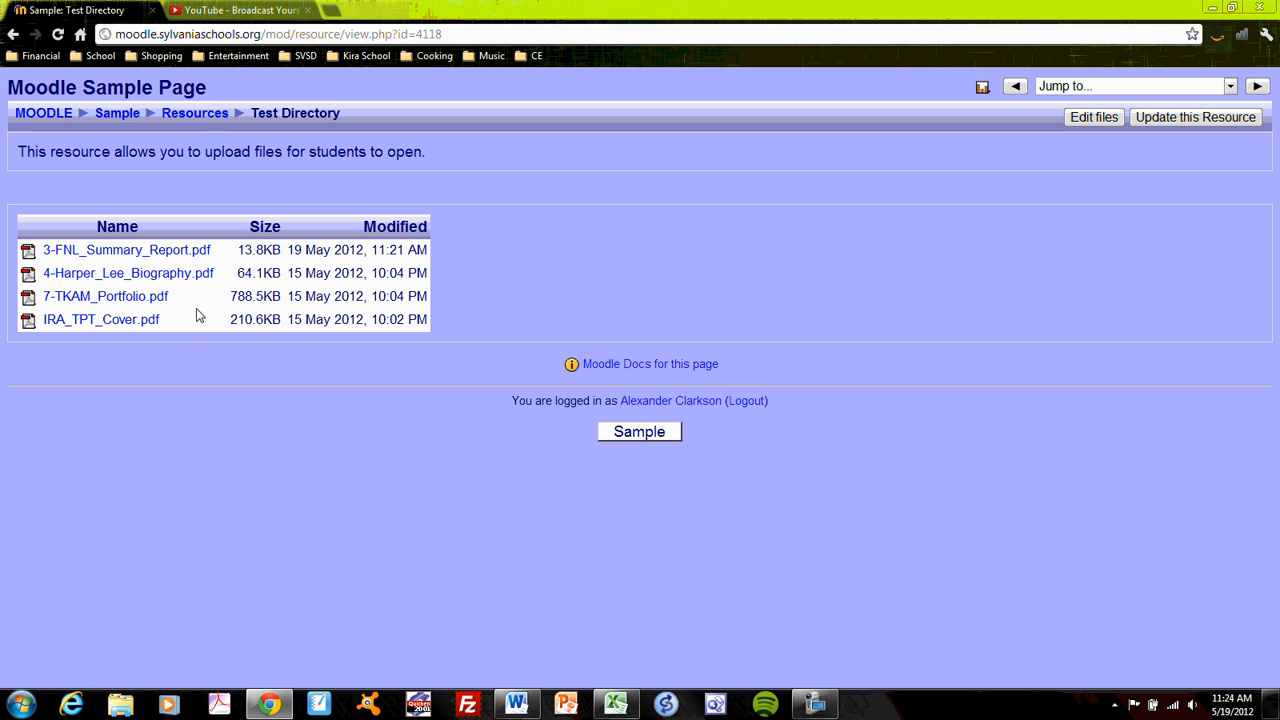
- Return to the Sample course page and switch the role to Student
left_click(117, 113)
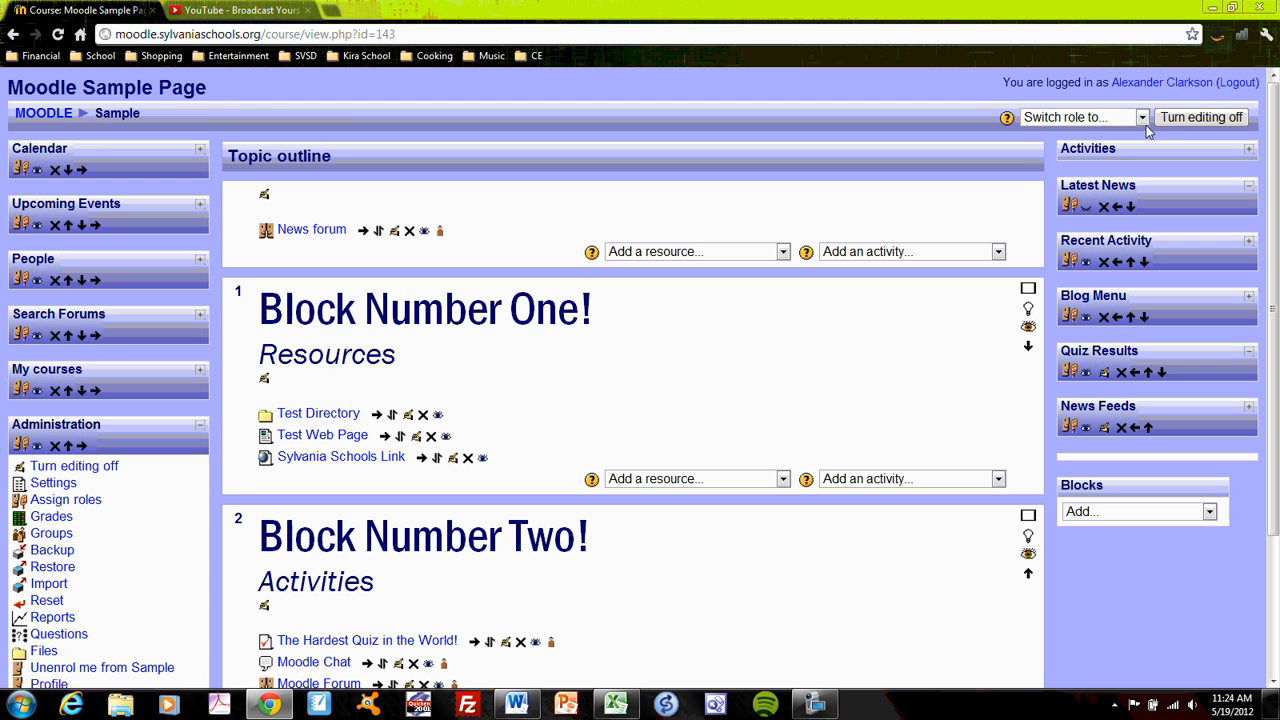
left_click(1141, 117)
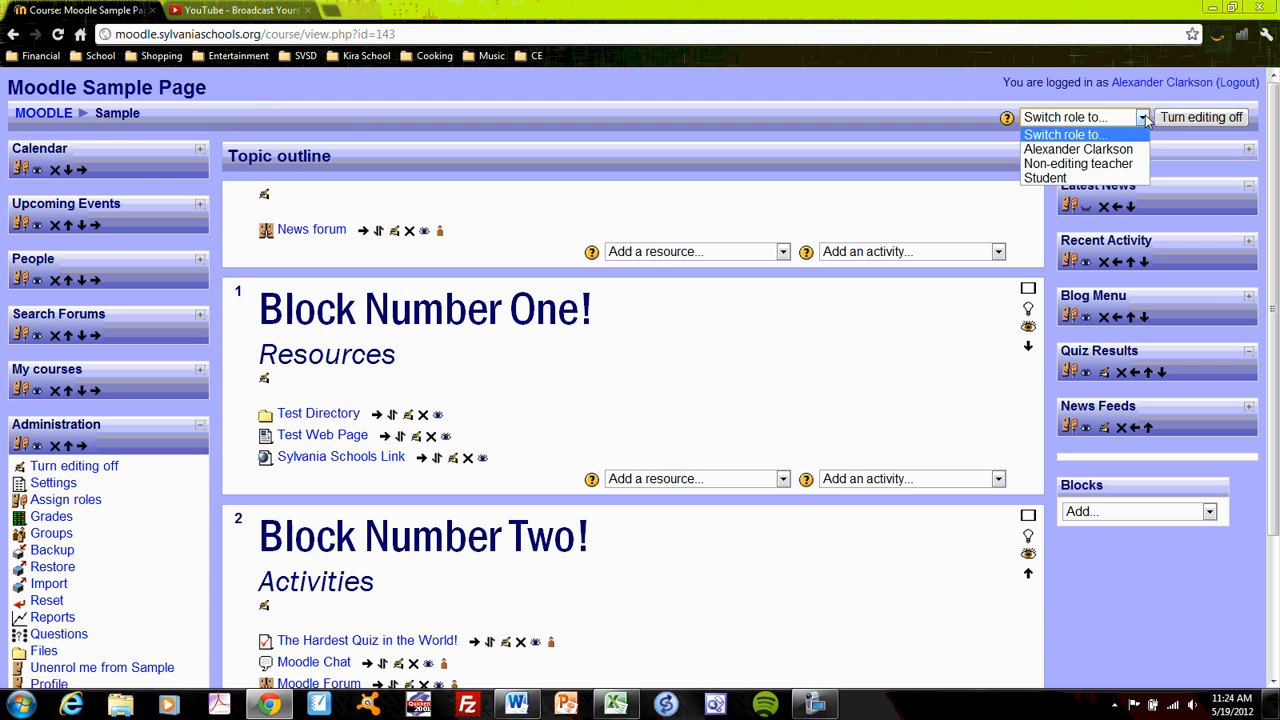
left_click(1078, 174)
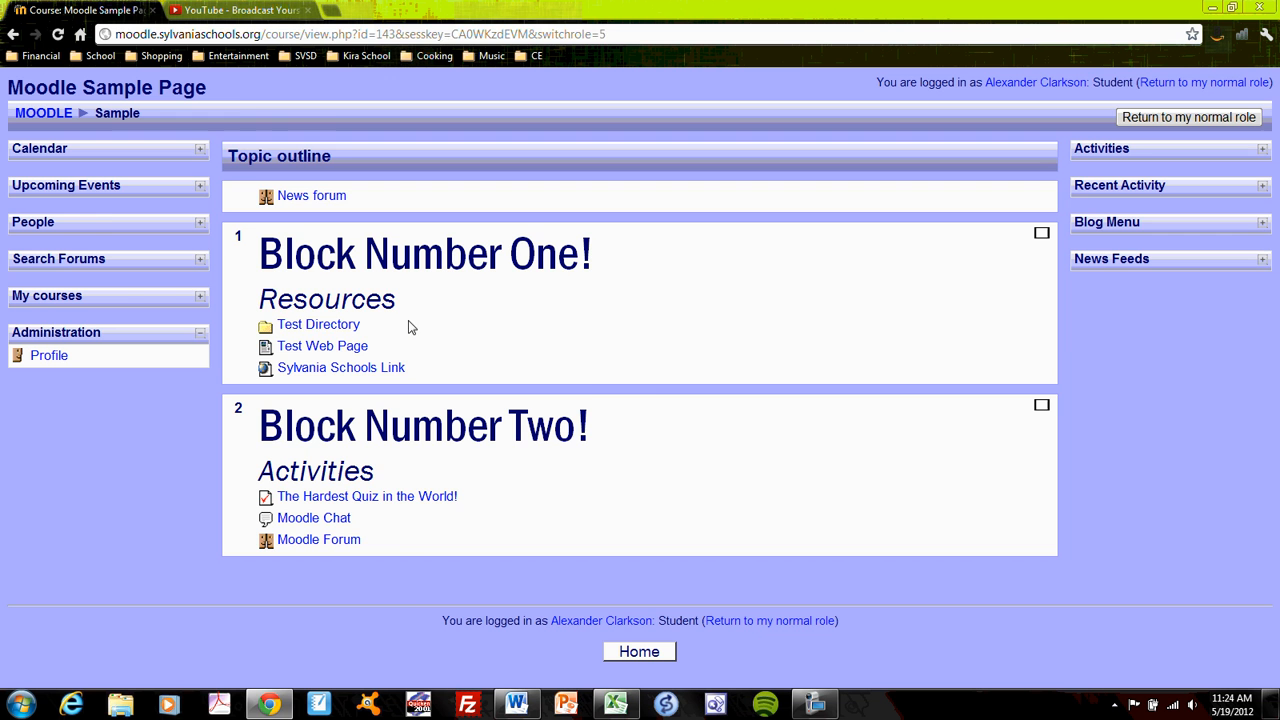
- Open the Test Directory resource as a student, view IRA_TPT_Cover.pdf and close it
left_click(335, 325)
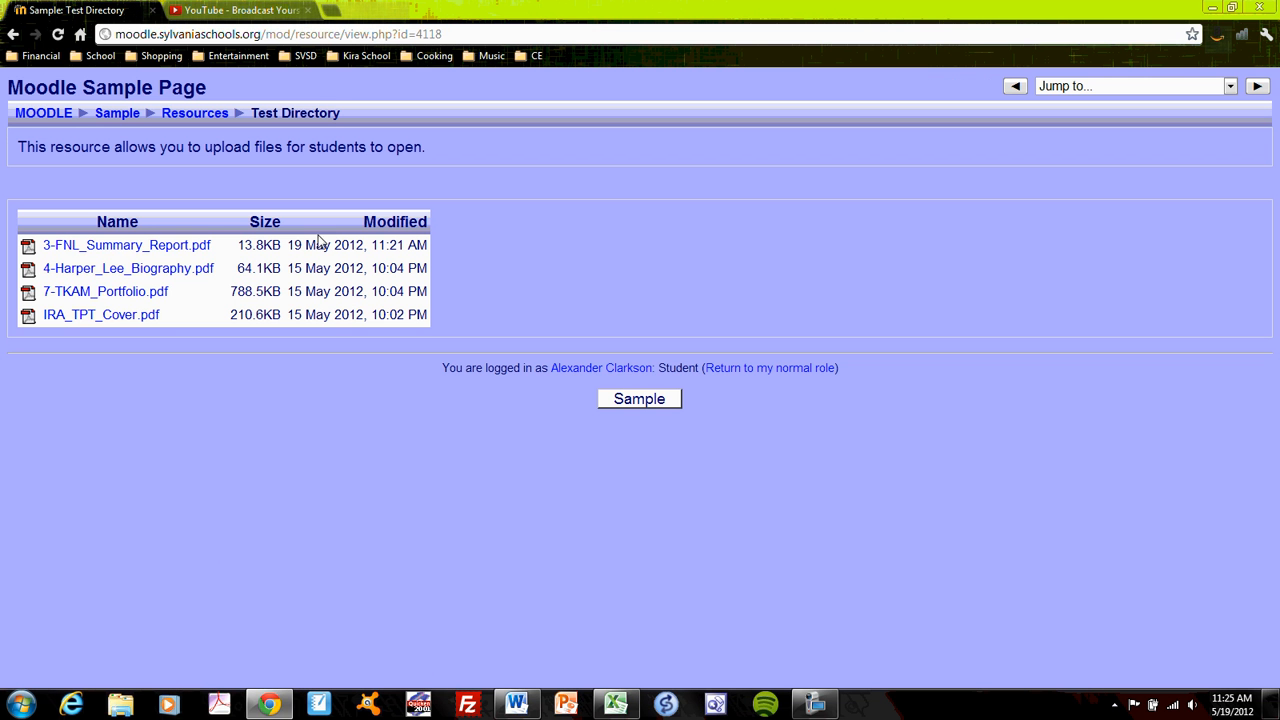
left_click(138, 316)
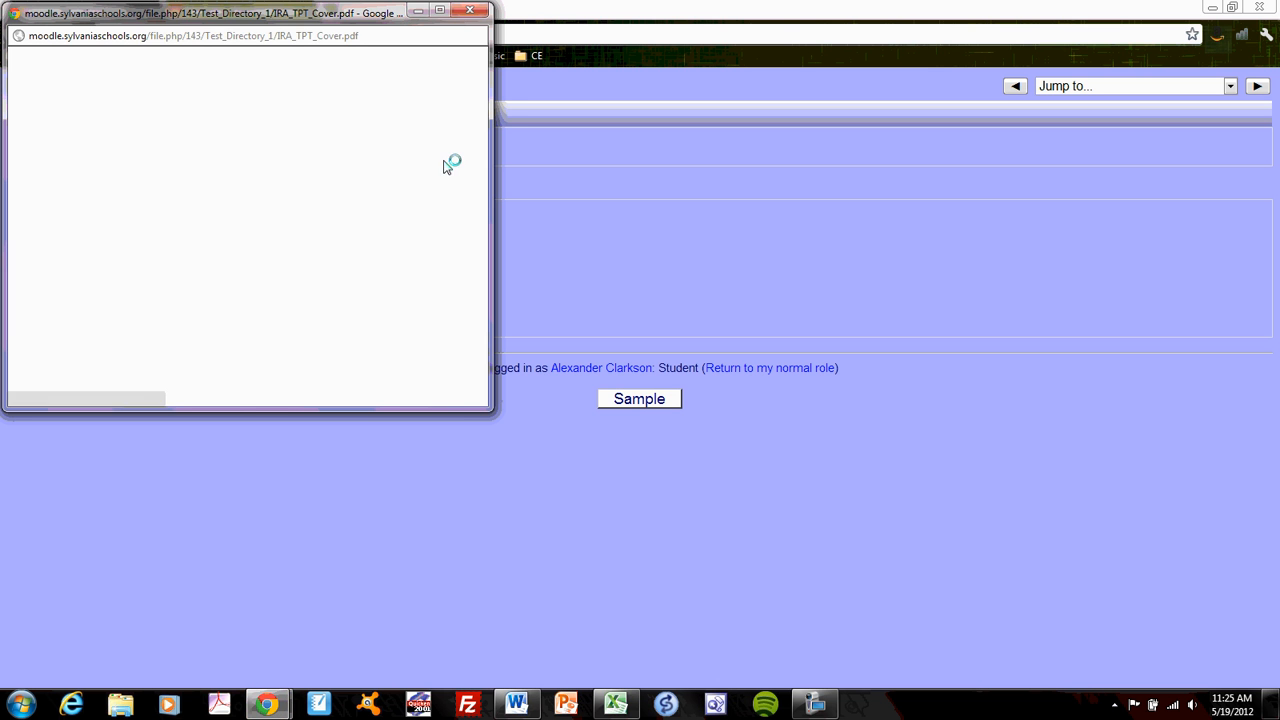
left_click(475, 11)
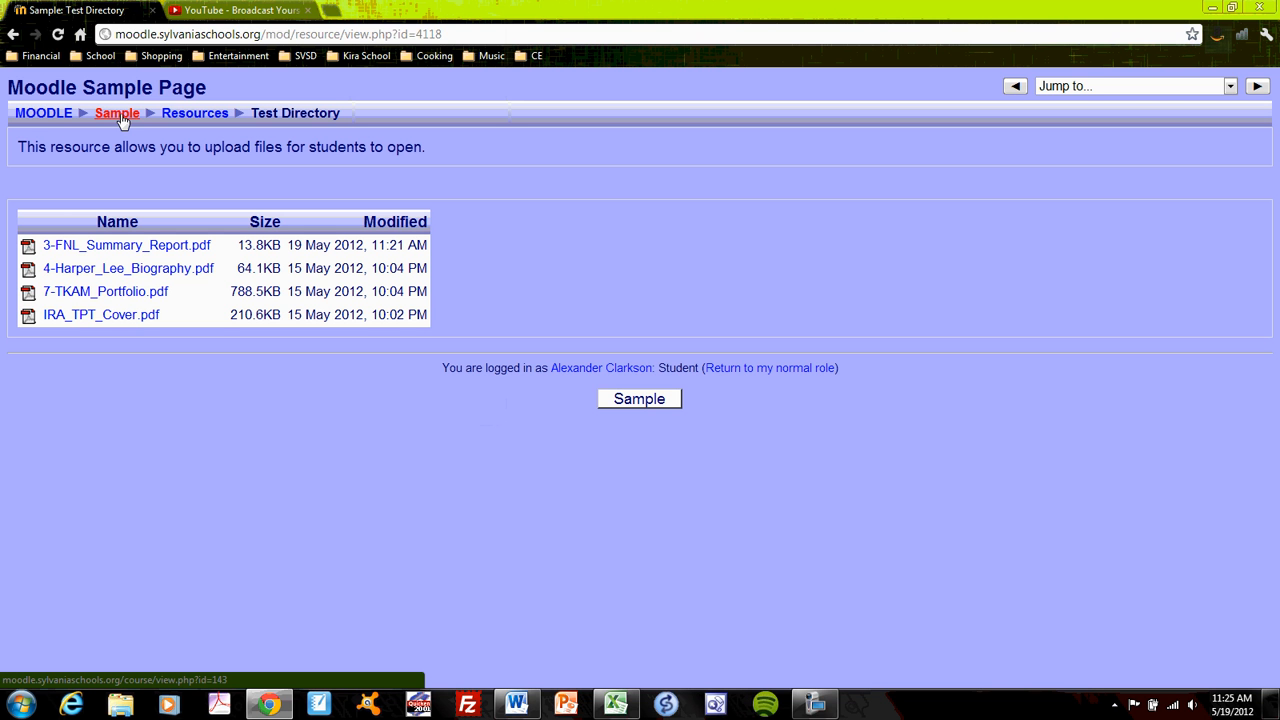
- Return from Test Directory to the Sample course page, restore the normal role and turn editing on
left_click(118, 114)
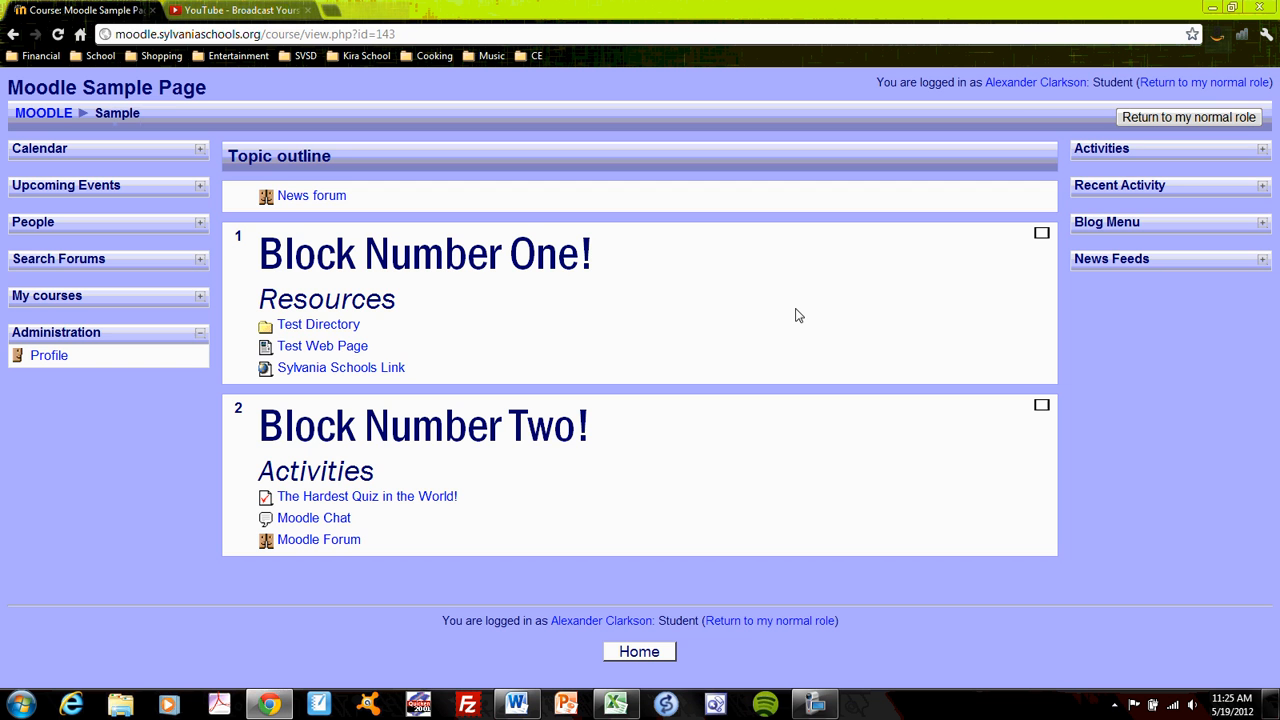
left_click(1186, 117)
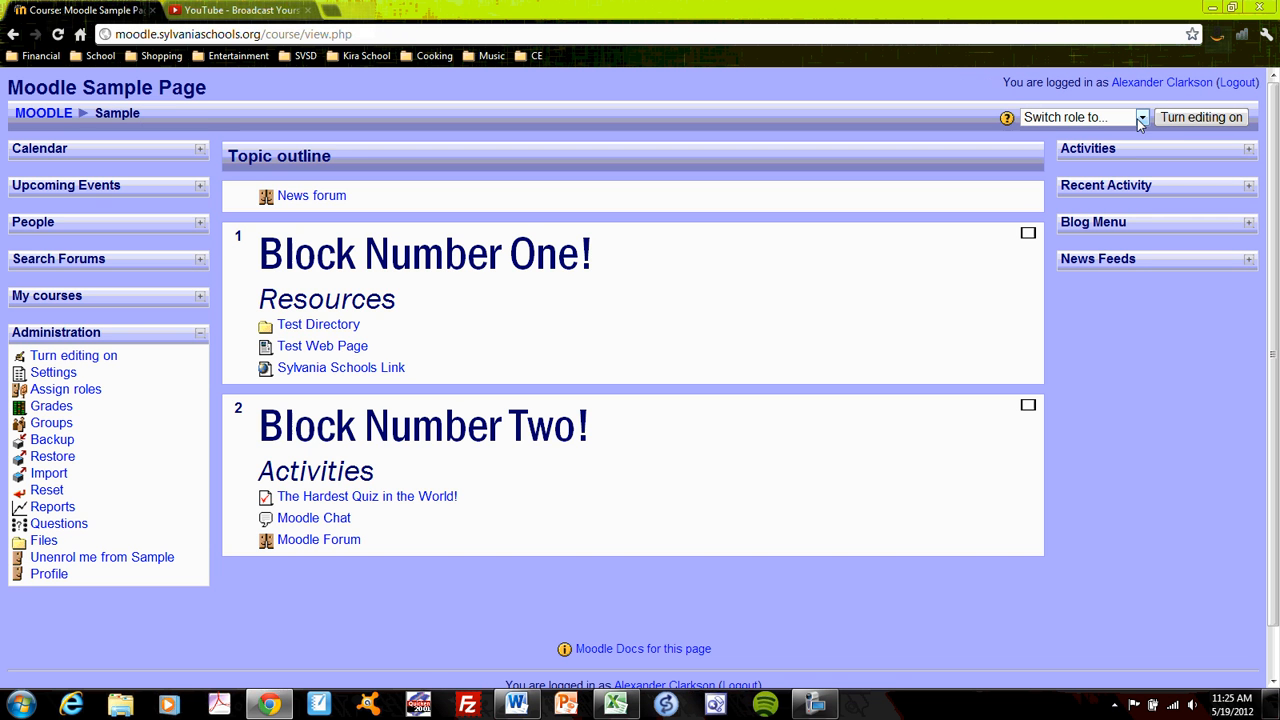
left_click(1222, 115)
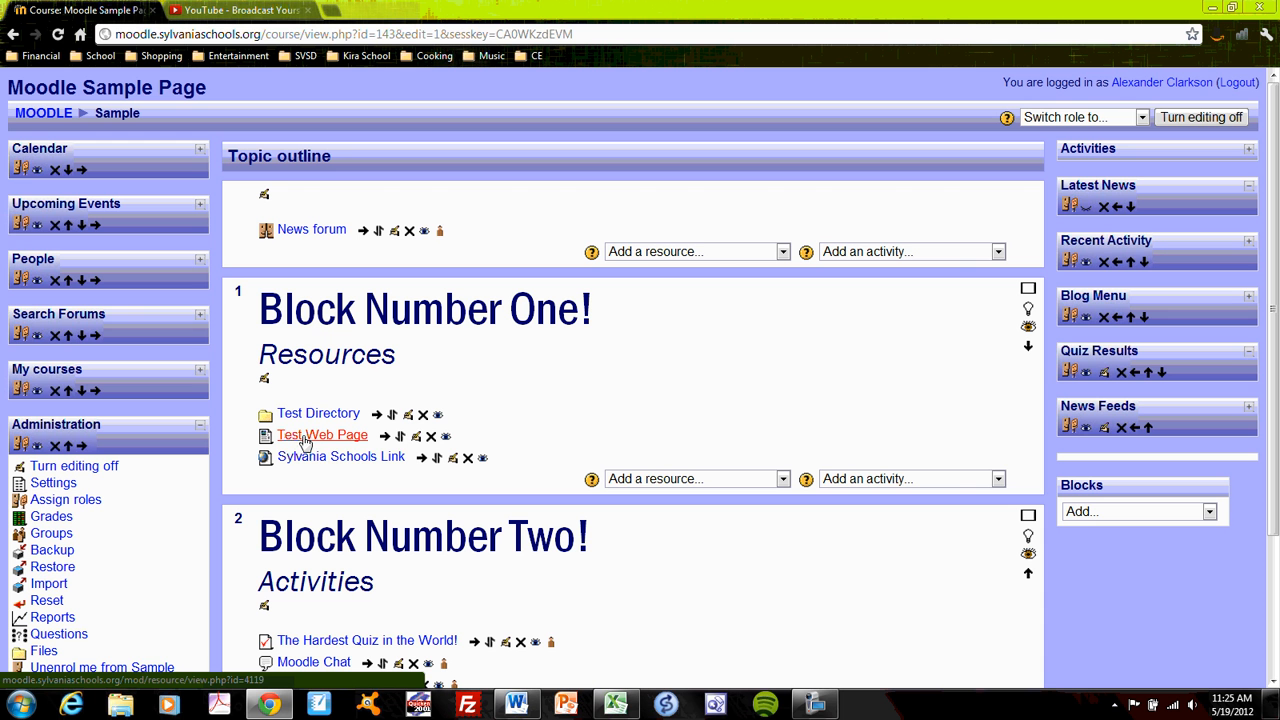
- Review the resource types for Block Number One, and open Test Web Page to read its instructions and helpful links
left_click(783, 479)
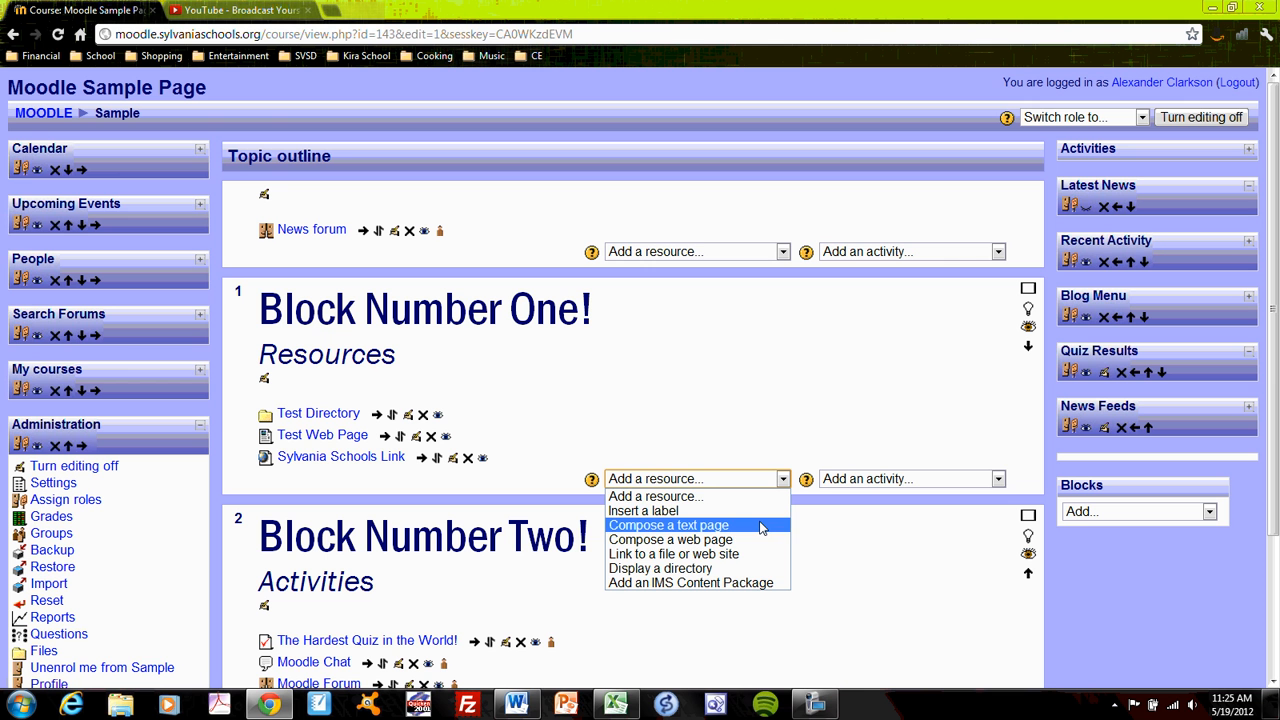
left_click(712, 438)
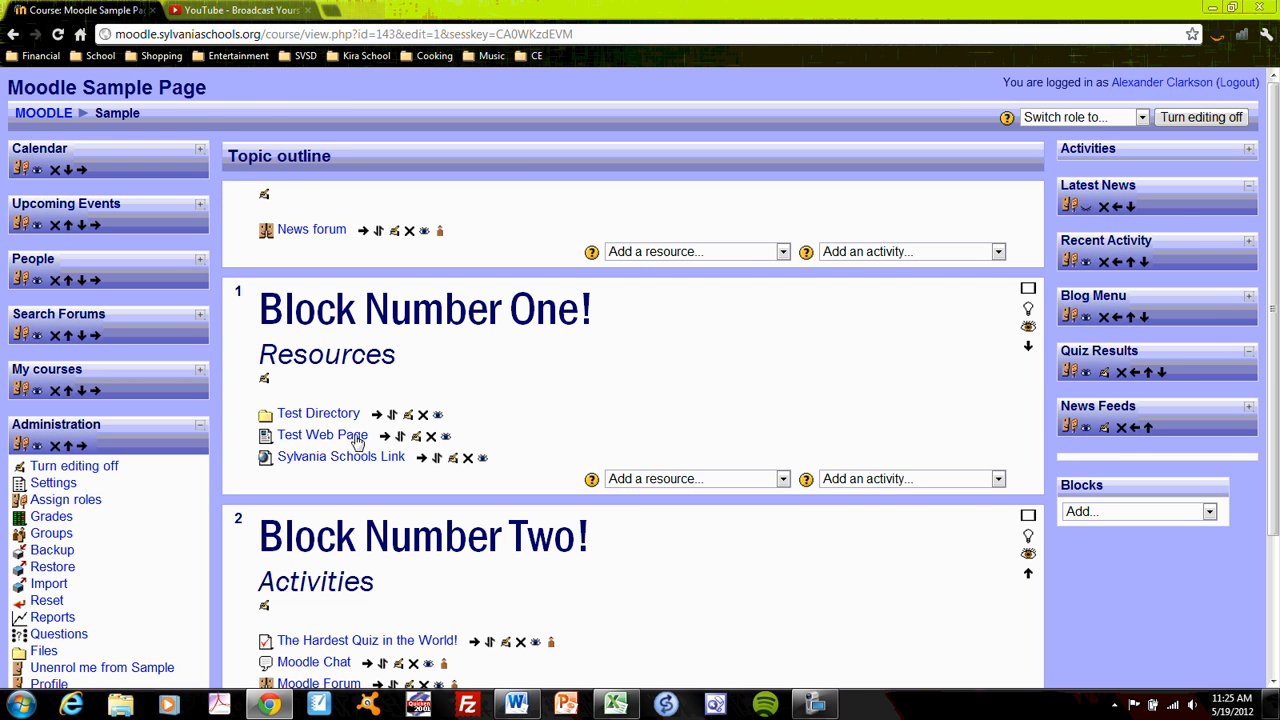
left_click(329, 440)
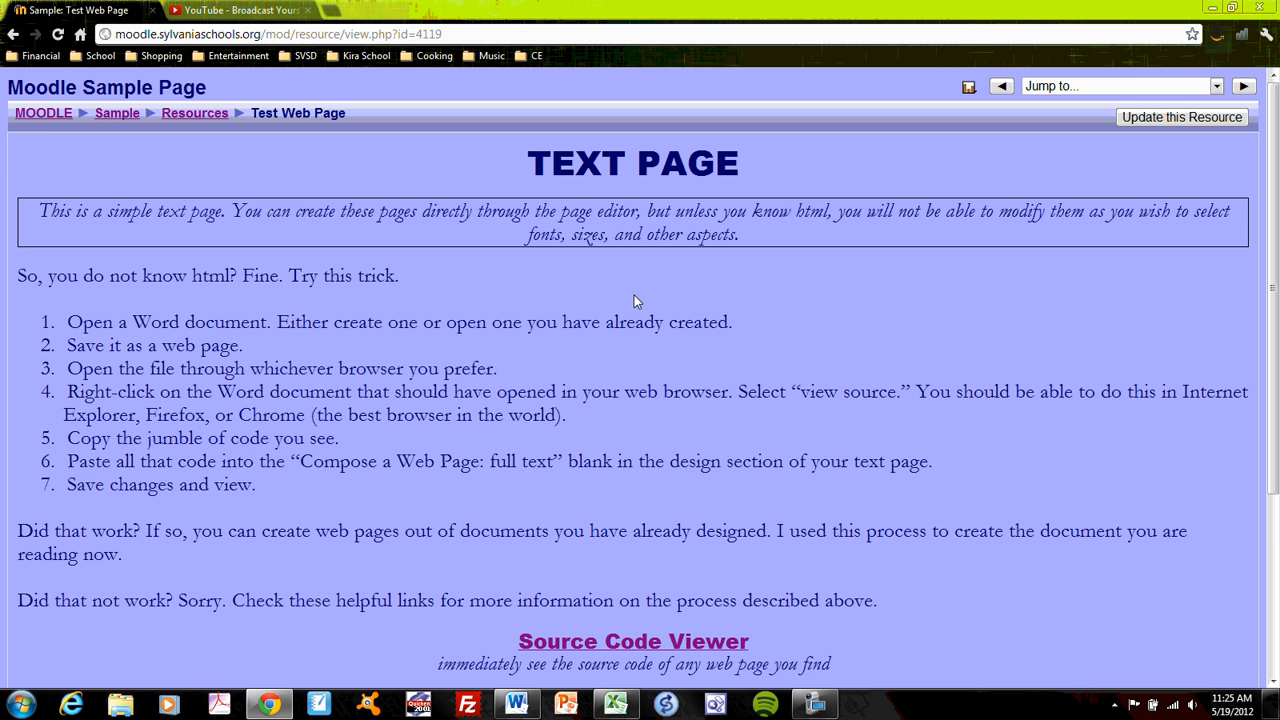
scroll(631, 297, "down", 3)
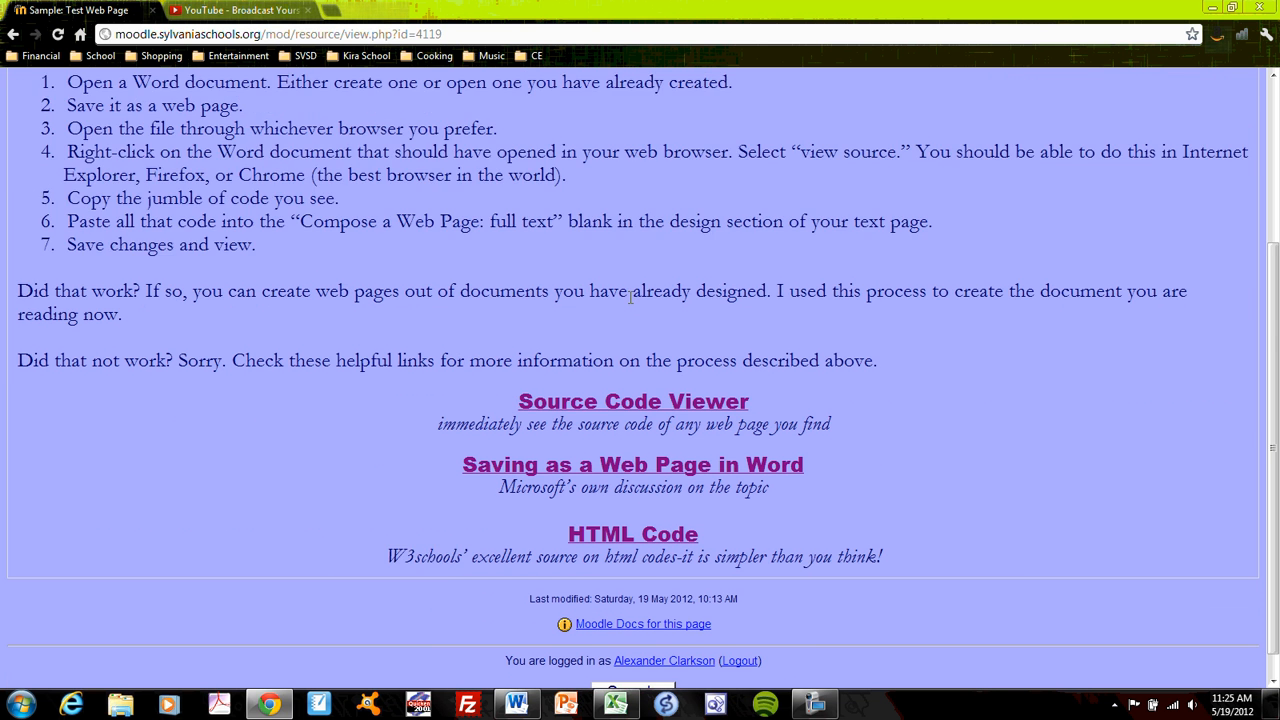
- Reread the Test Web Page instructions and helpful links, and return to the Sample course page
scroll(630, 301, "up", 3)
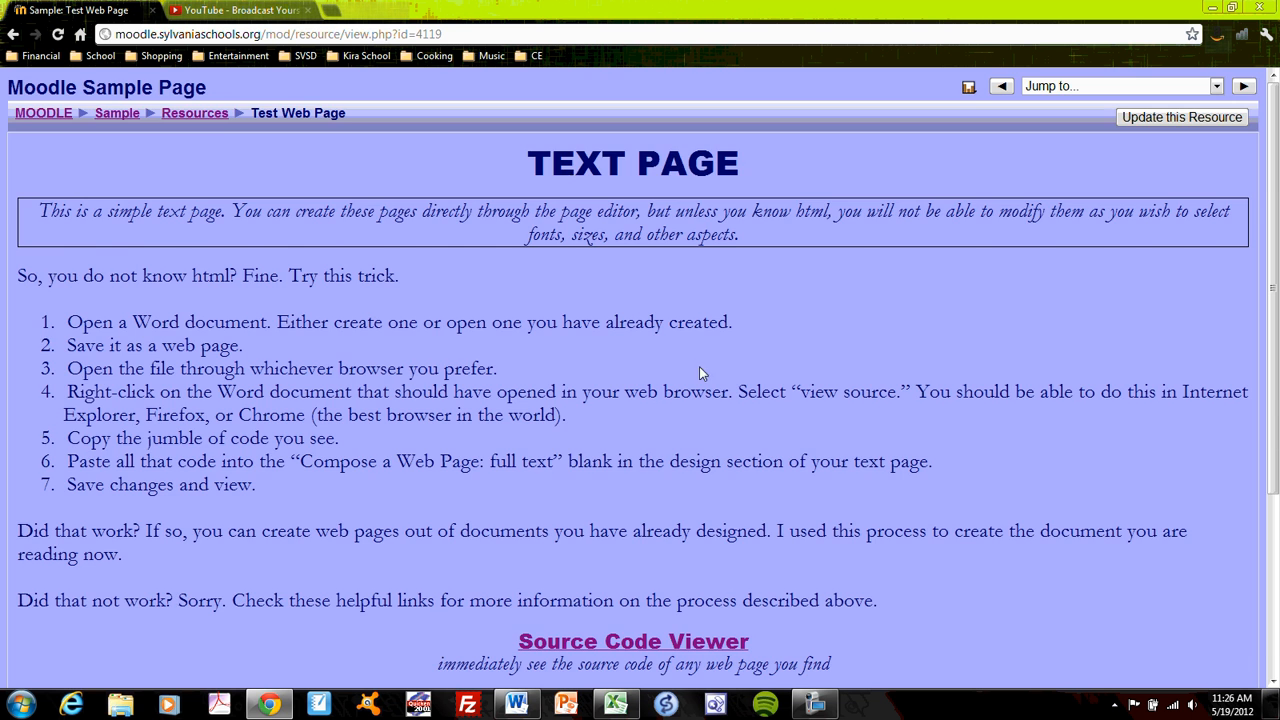
scroll(700, 369, "down", 3)
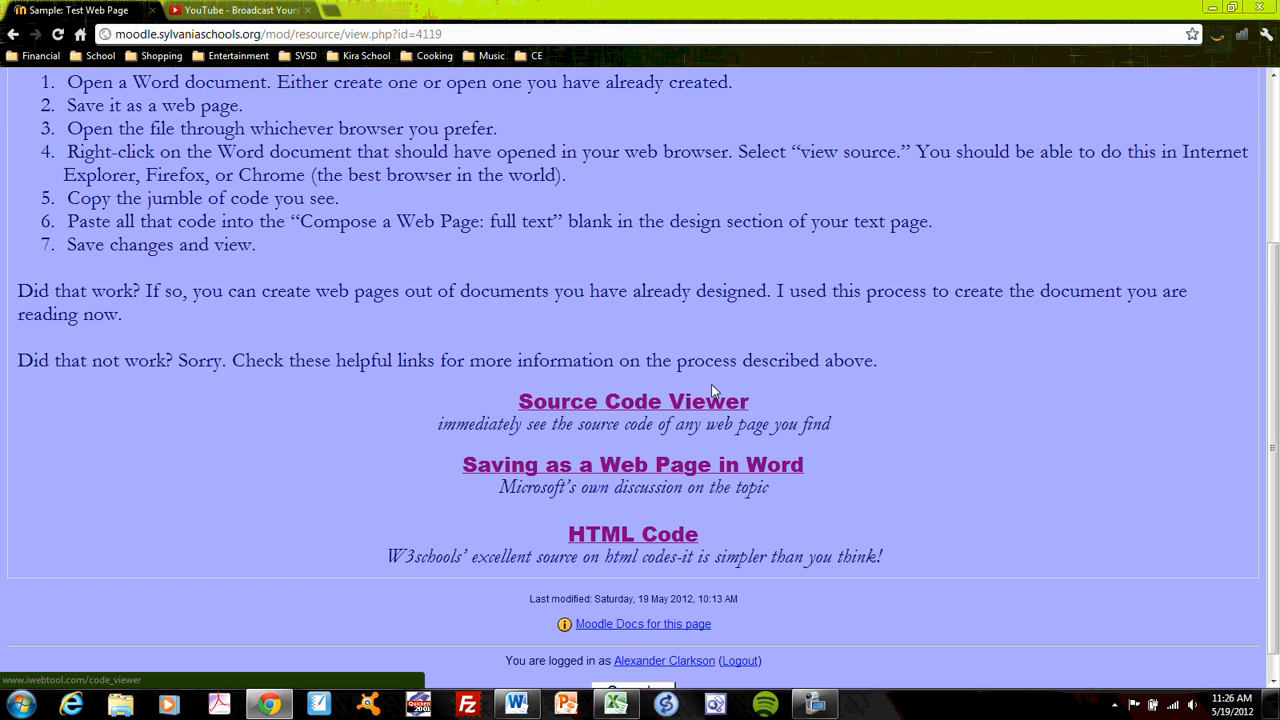
scroll(674, 358, "up", 3)
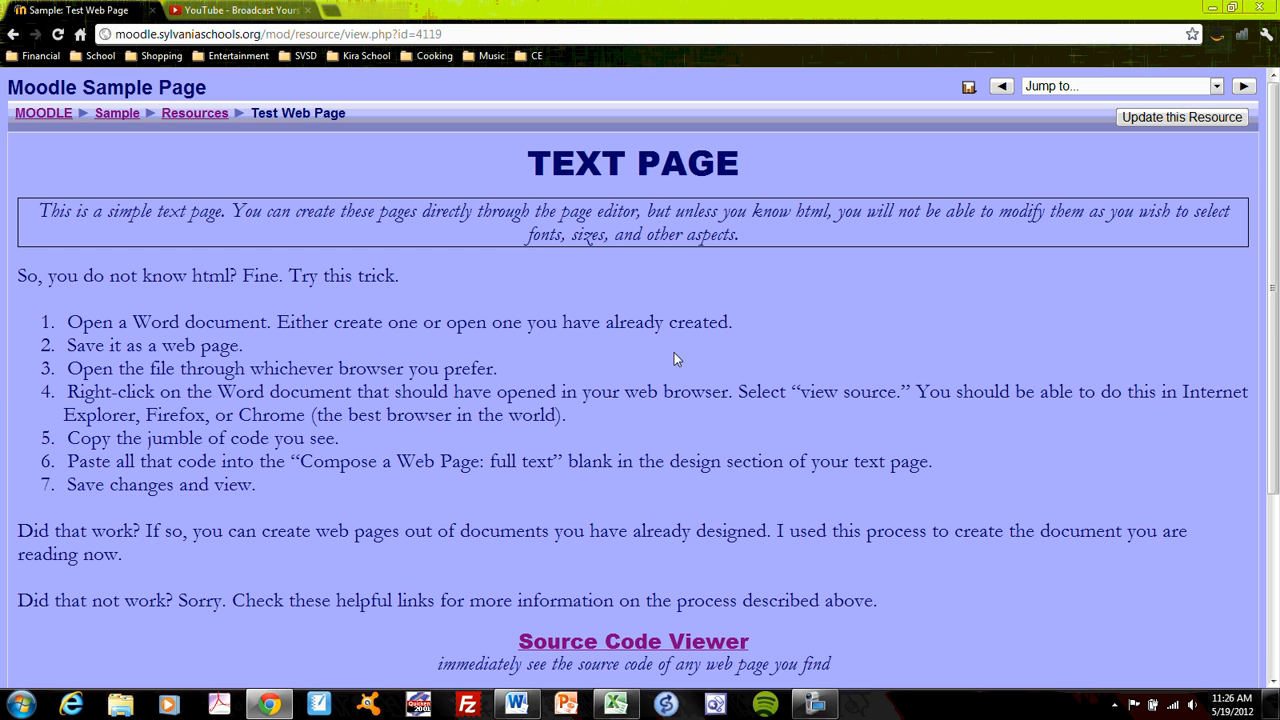
left_click(110, 114)
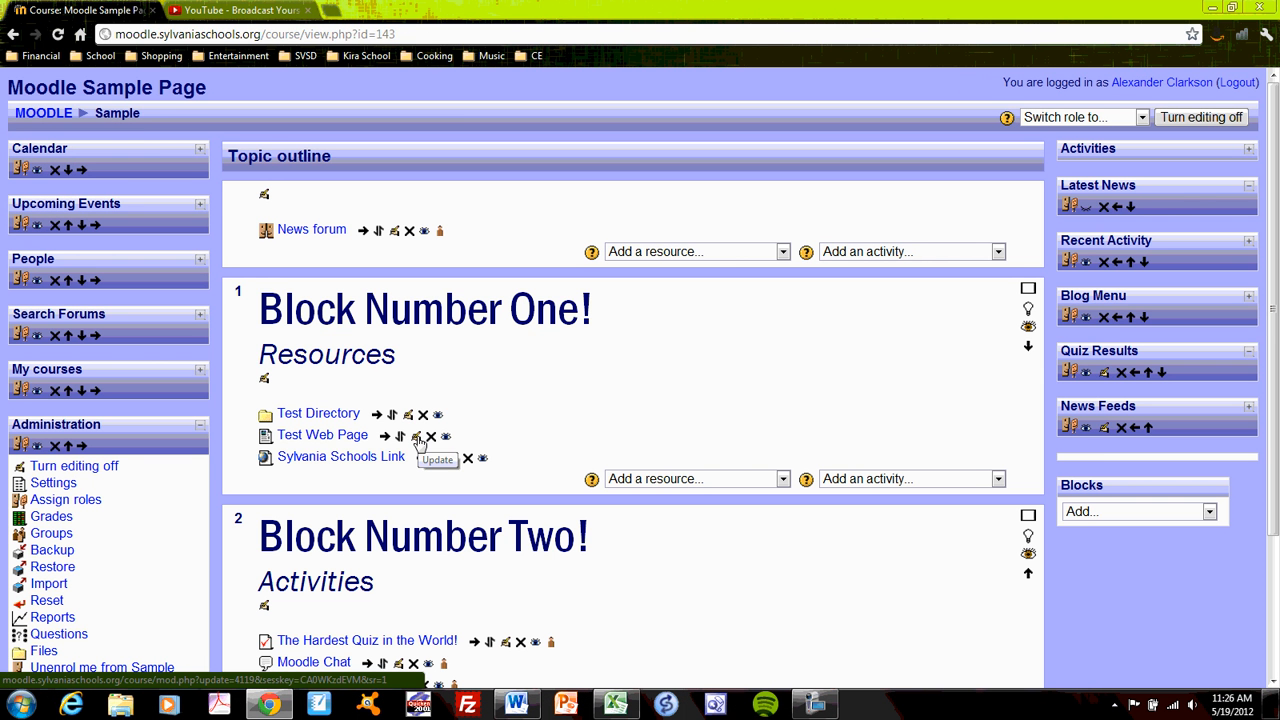
- Open the Test Web Page resource for editing and examine its Full text HTML code through to the closing tag
left_click(417, 438)
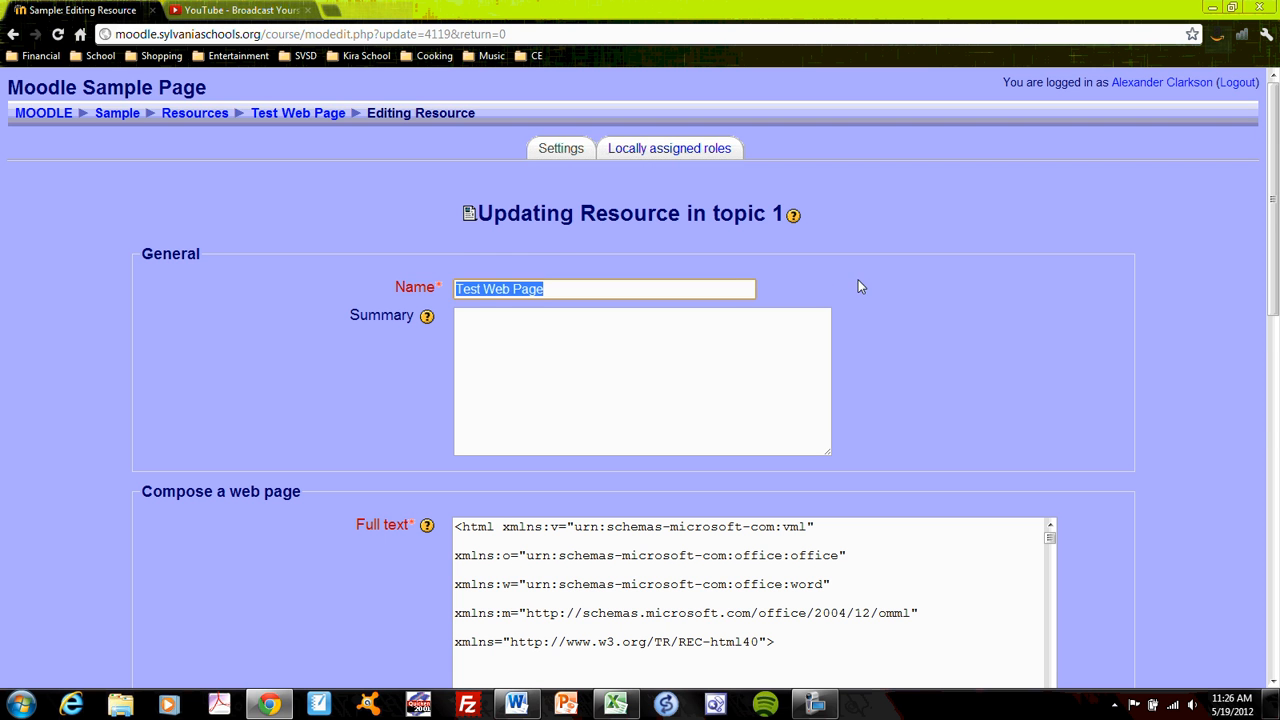
left_click(894, 267)
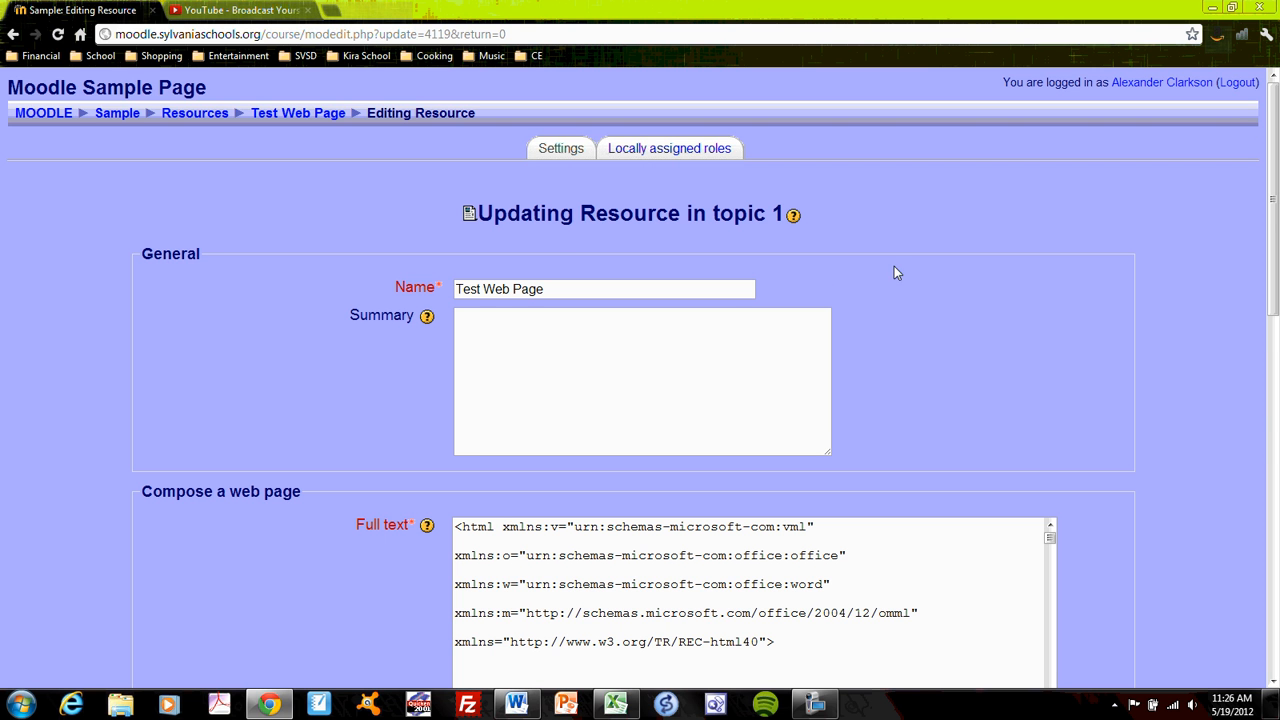
scroll(1004, 314, "down", 1)
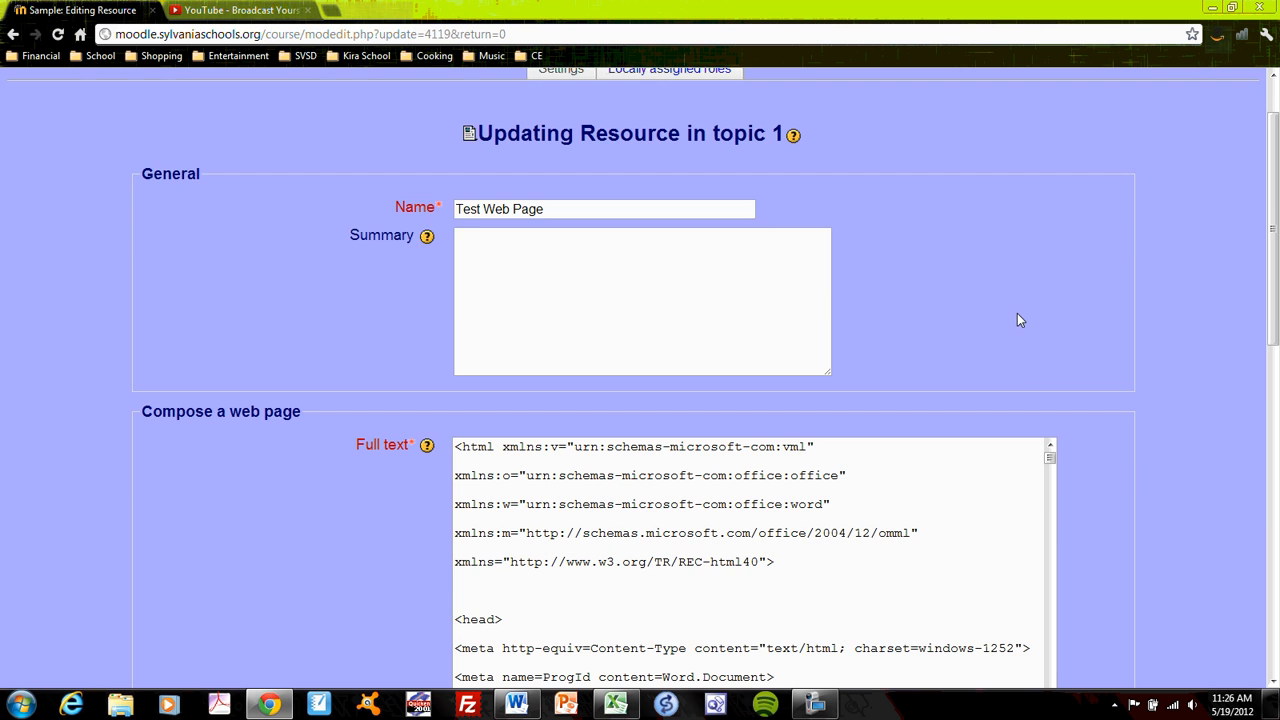
scroll(1193, 320, "down", 3)
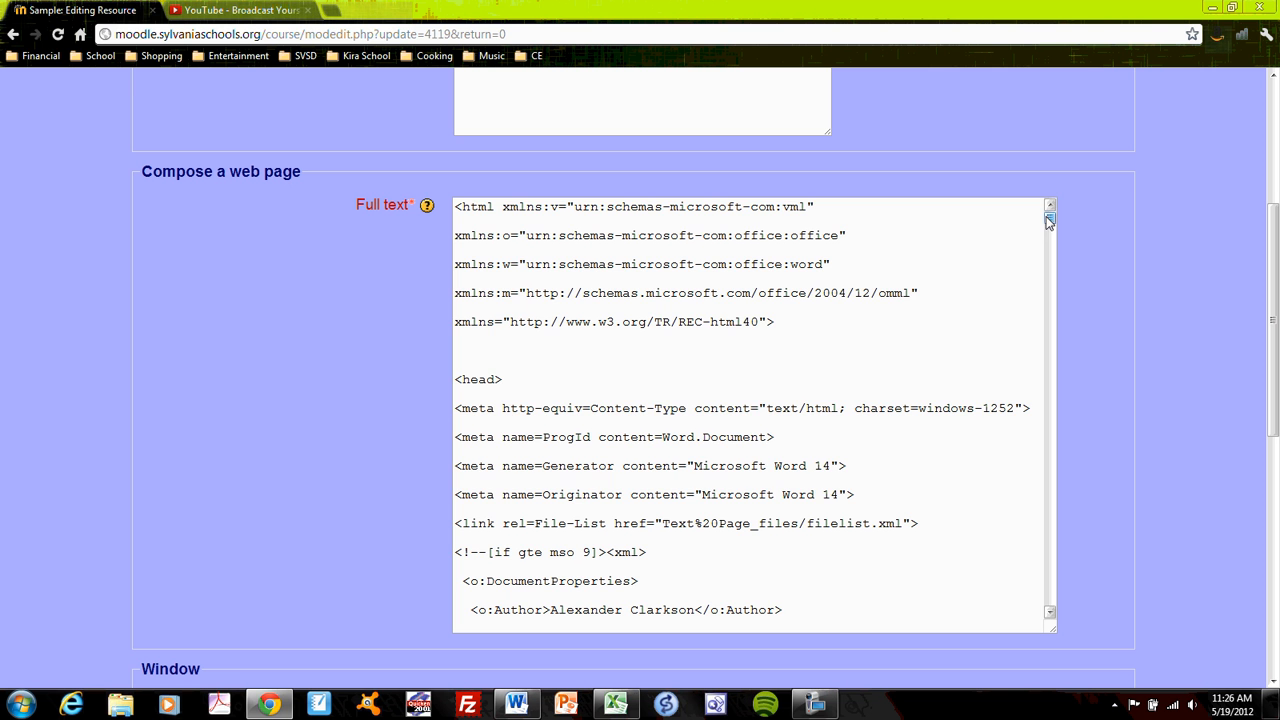
left_click_drag(1049, 218, 1050, 607)
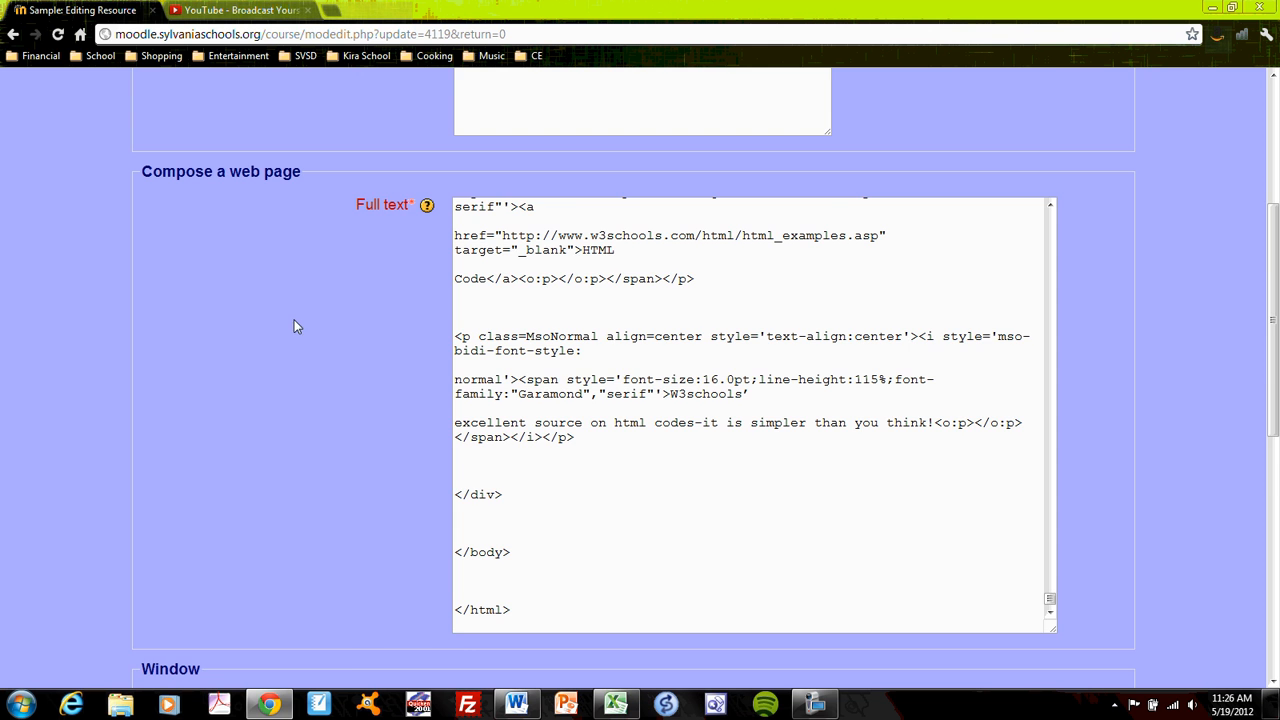
- Review the Window and Common module settings of Test Web Page, including the choices for which window it opens in
scroll(291, 323, "down", 2)
scroll(287, 321, "up", 2)
scroll(287, 322, "down", 2)
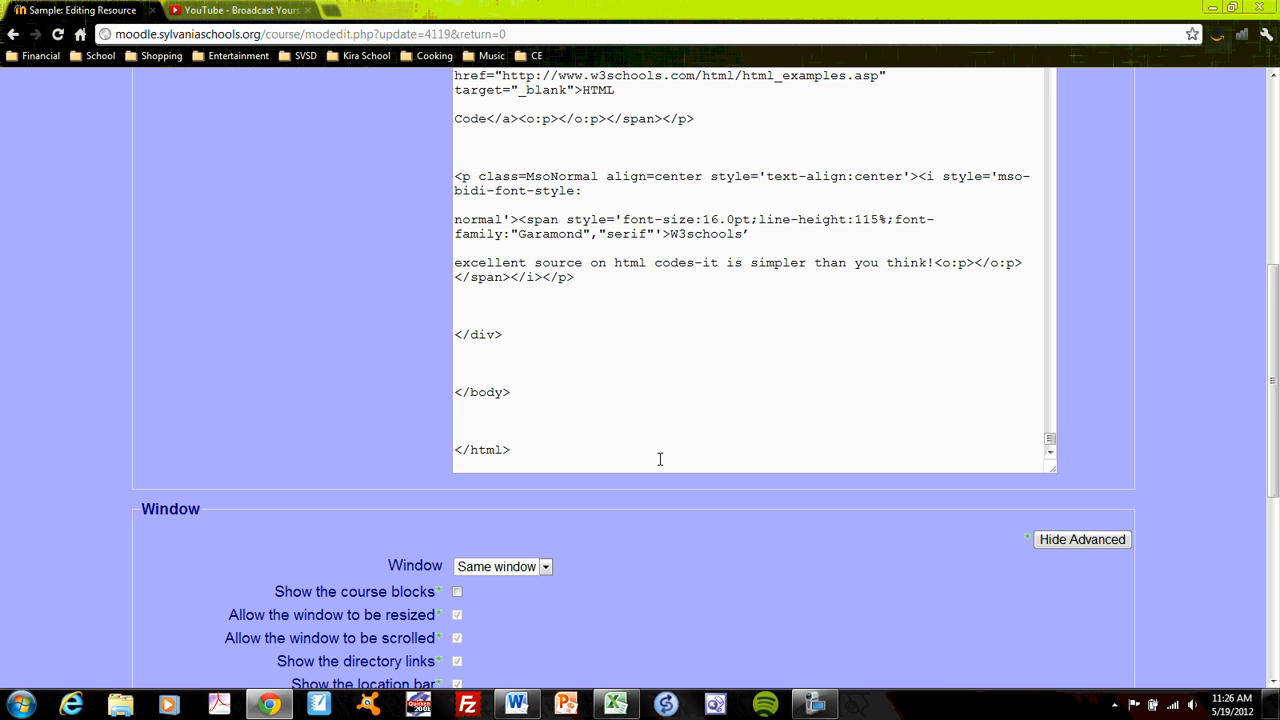
scroll(692, 520, "down", 1)
scroll(692, 523, "down", 3)
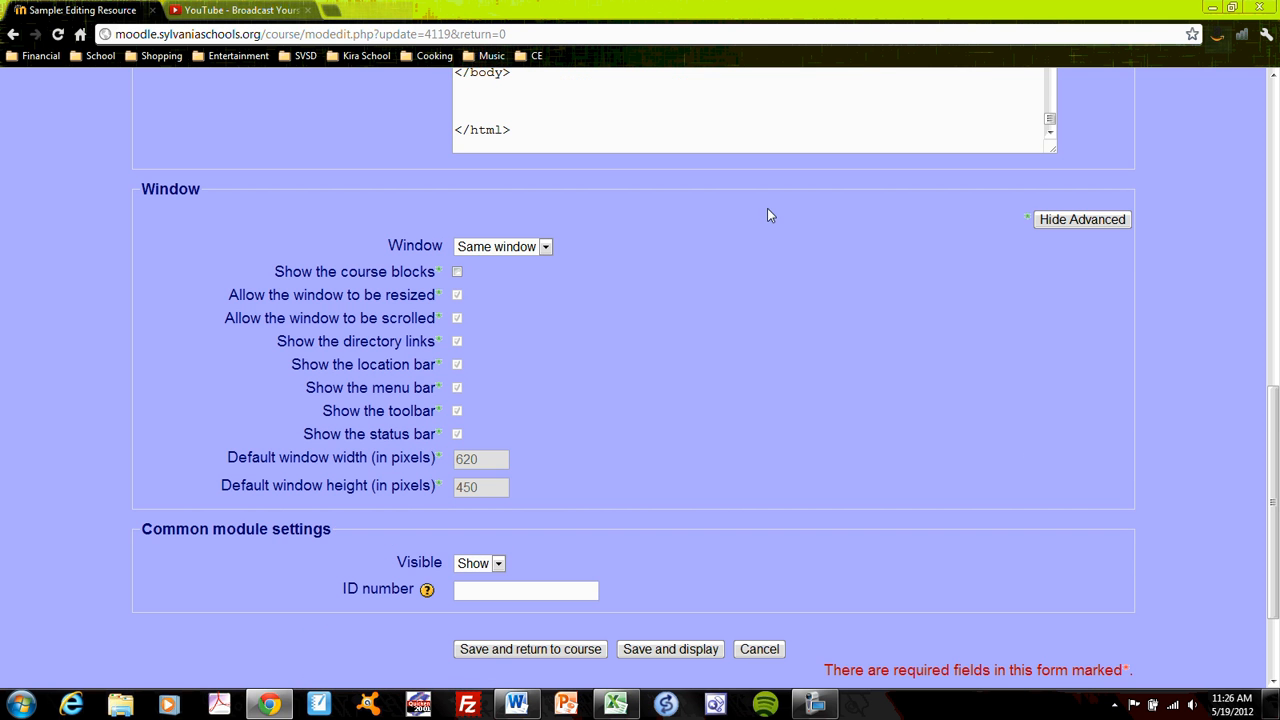
scroll(769, 215, "up", 3)
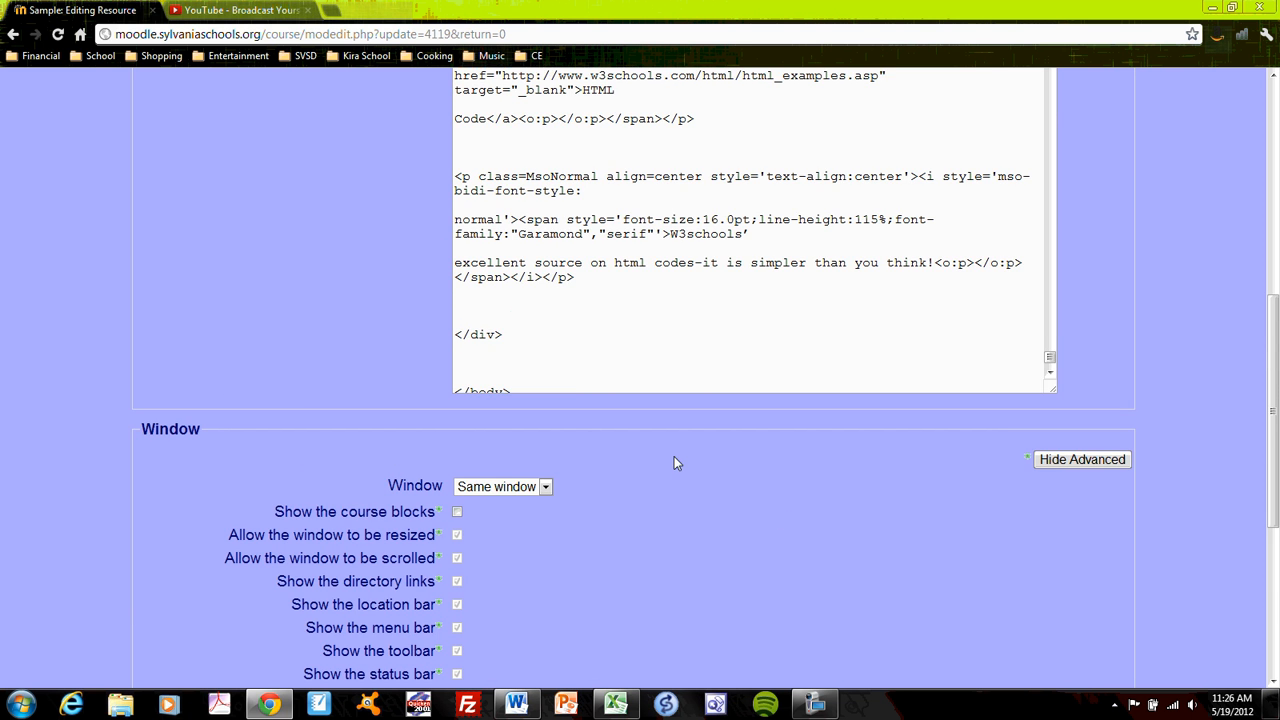
scroll(674, 463, "down", 3)
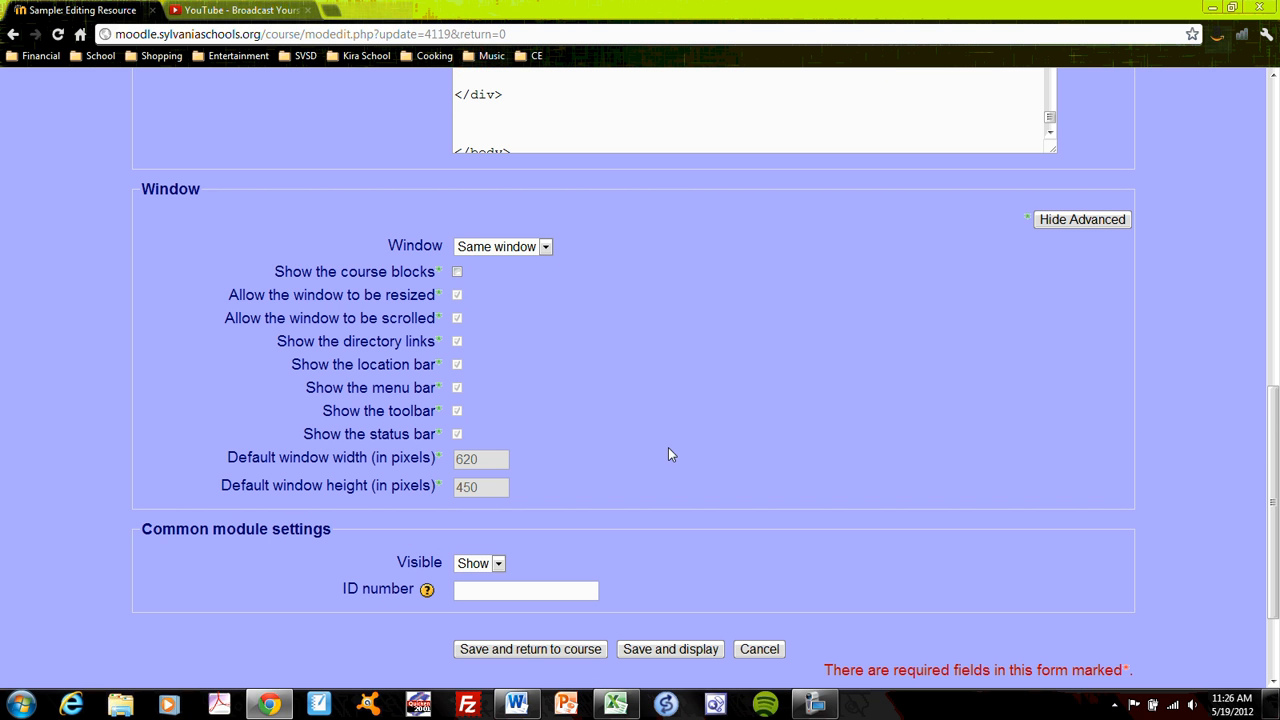
left_click(545, 247)
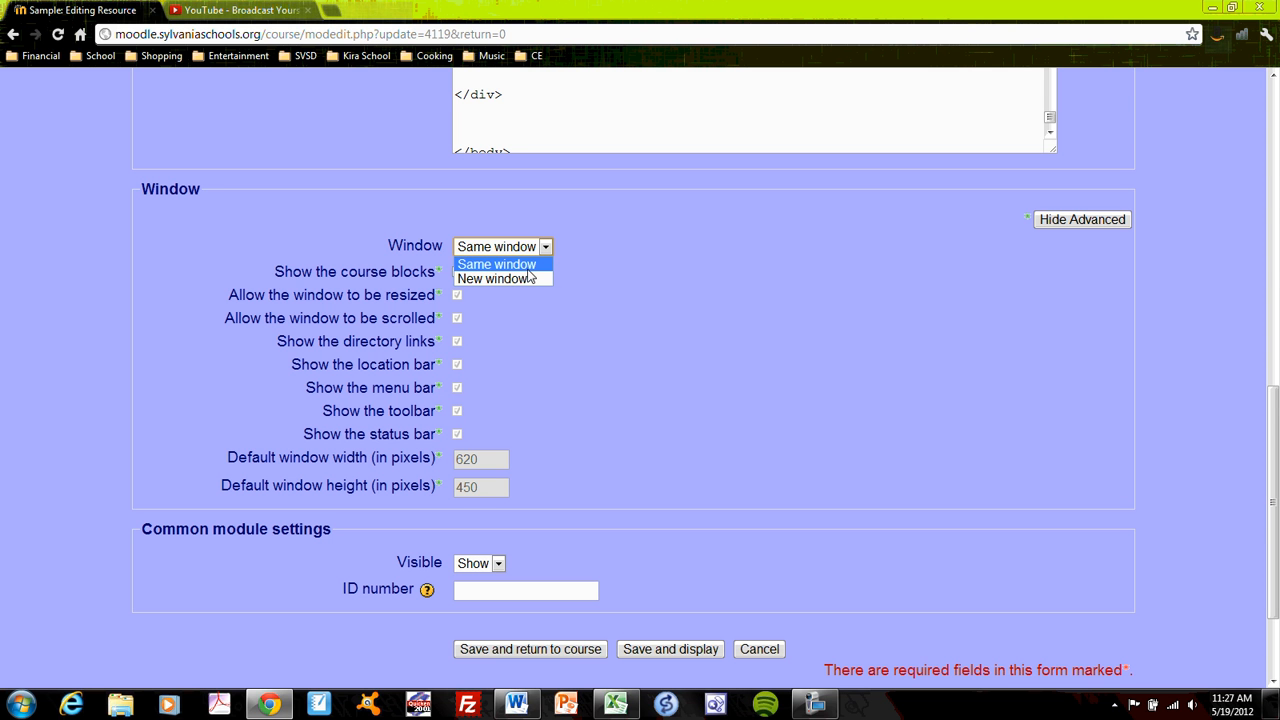
left_click(594, 273)
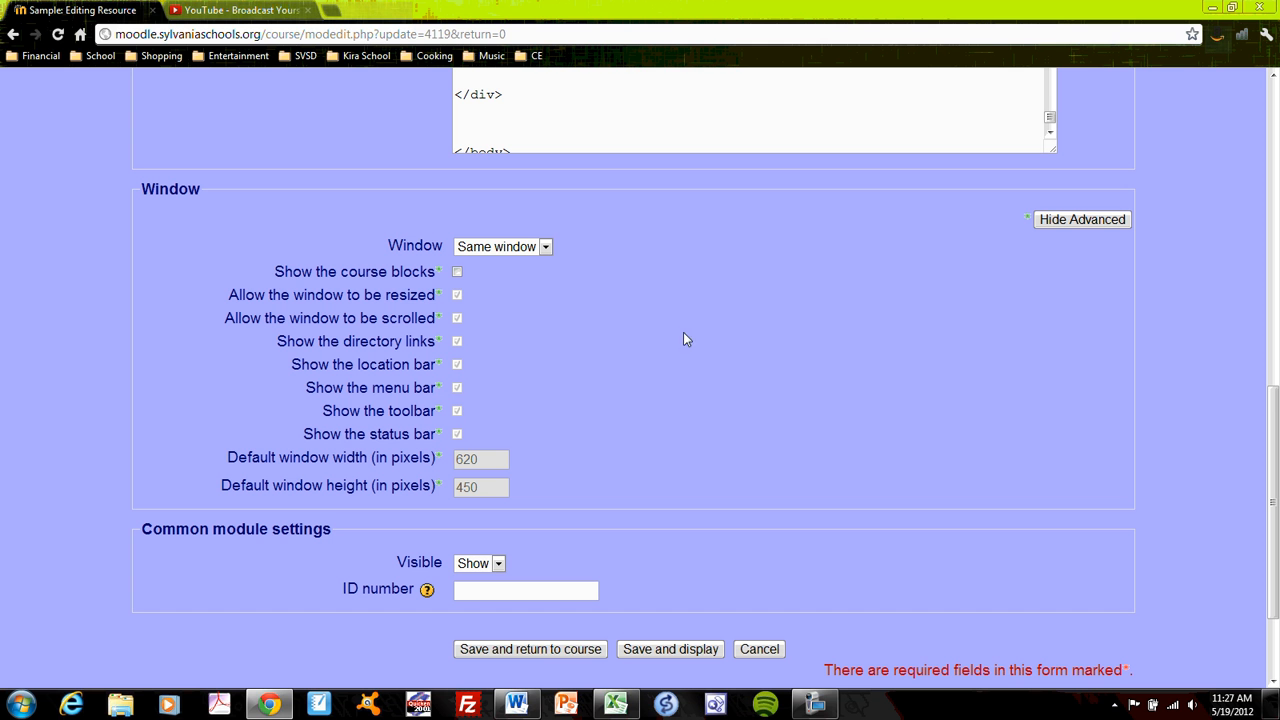
- Save the Test Web Page settings, view the page in the same window and go back to the Sample course
left_click(548, 656)
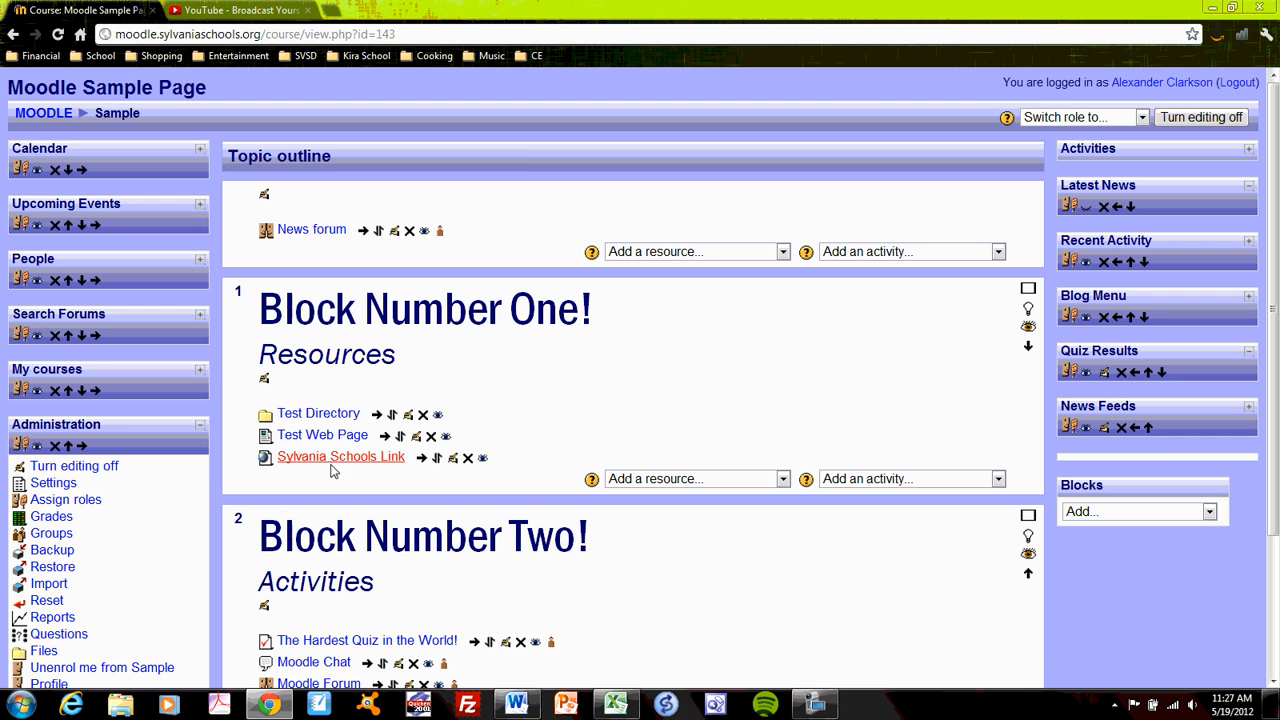
left_click(320, 436)
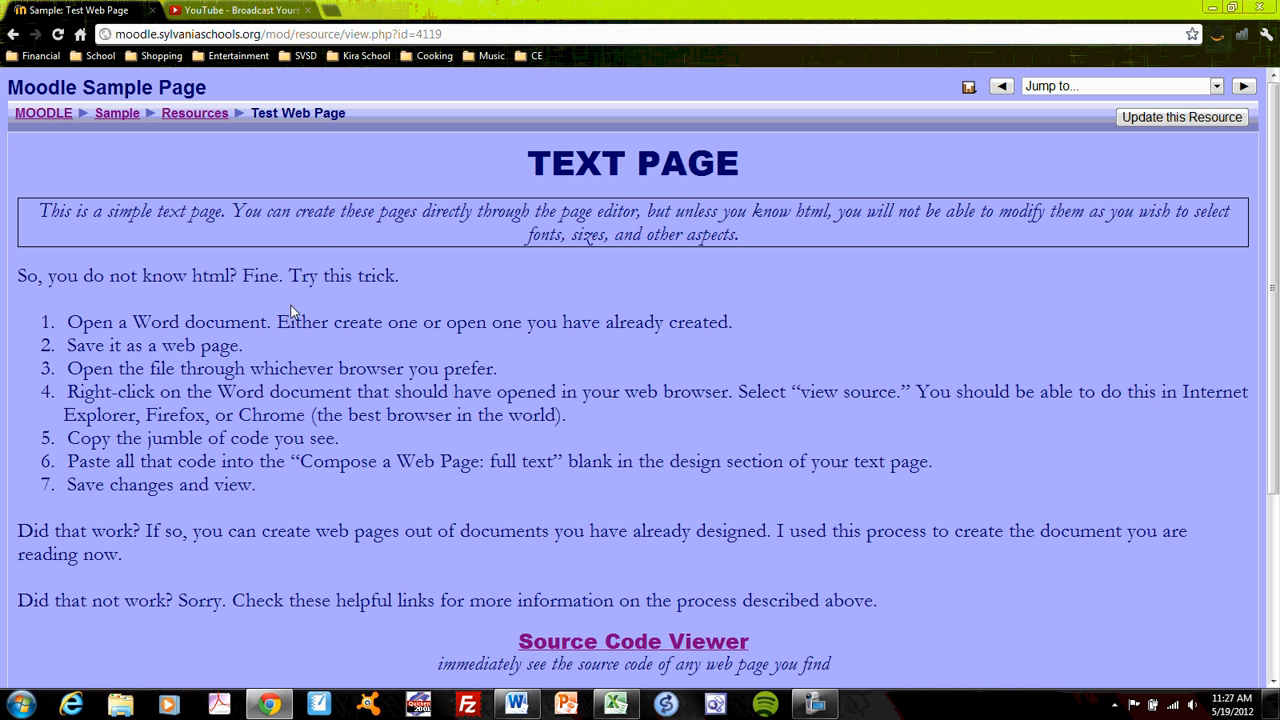
left_click(117, 113)
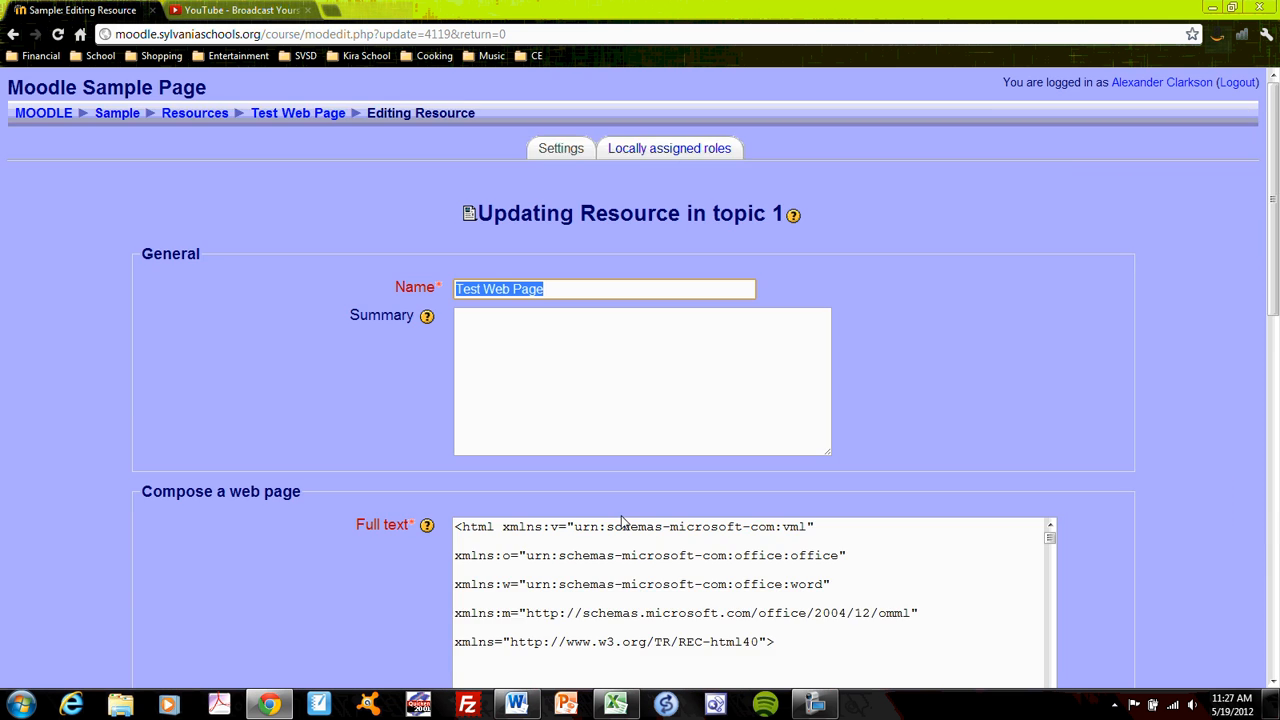
- Set Test Web Page to open in a new window, and save it, returning to the course
scroll(289, 548, "down", 10)
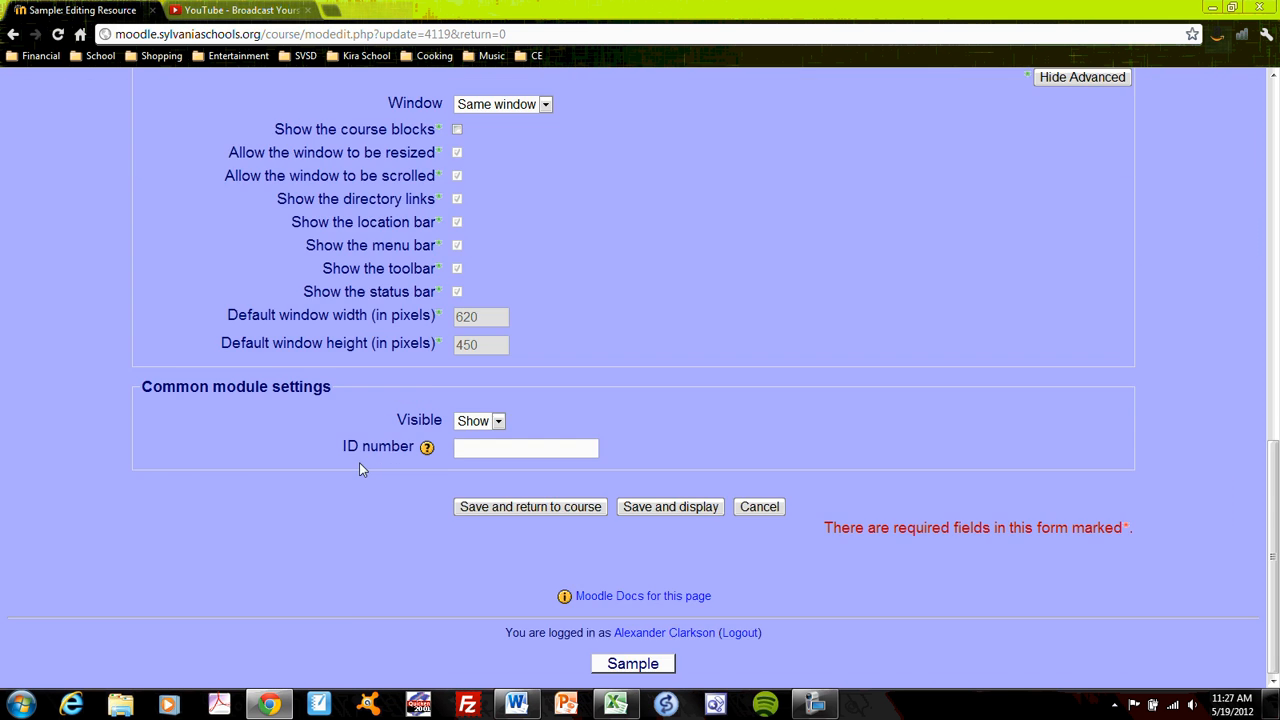
scroll(359, 462, "up", 3)
left_click(545, 344)
left_click(530, 374)
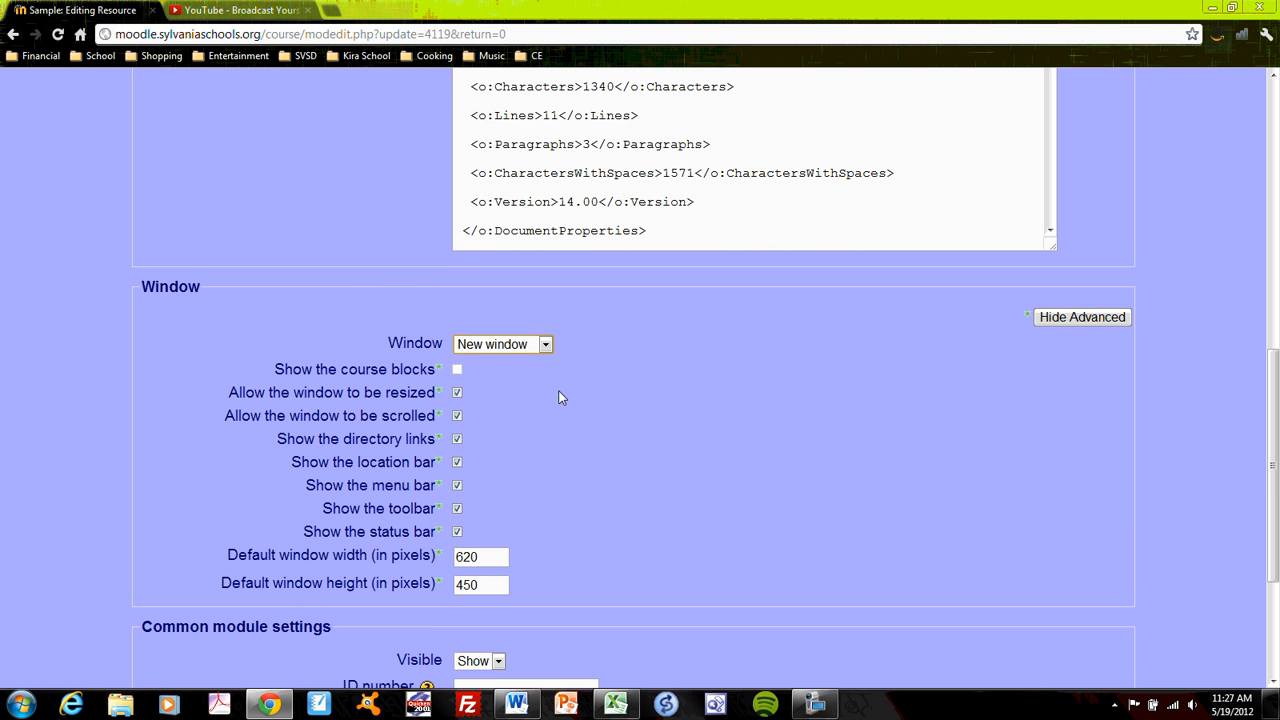
scroll(588, 410, "down", 3)
left_click(562, 510)
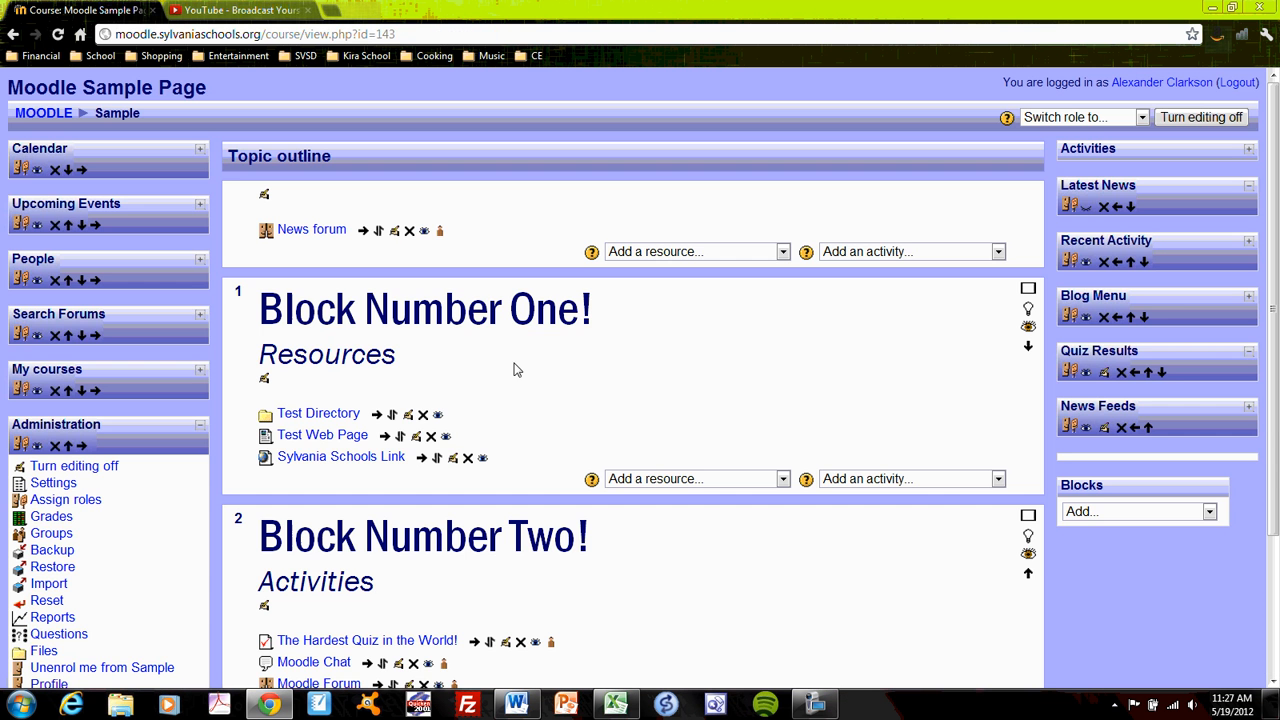
- Open Test Web Page in its new browser tab, compare it with the course tab, and close the new tab
left_click(337, 437)
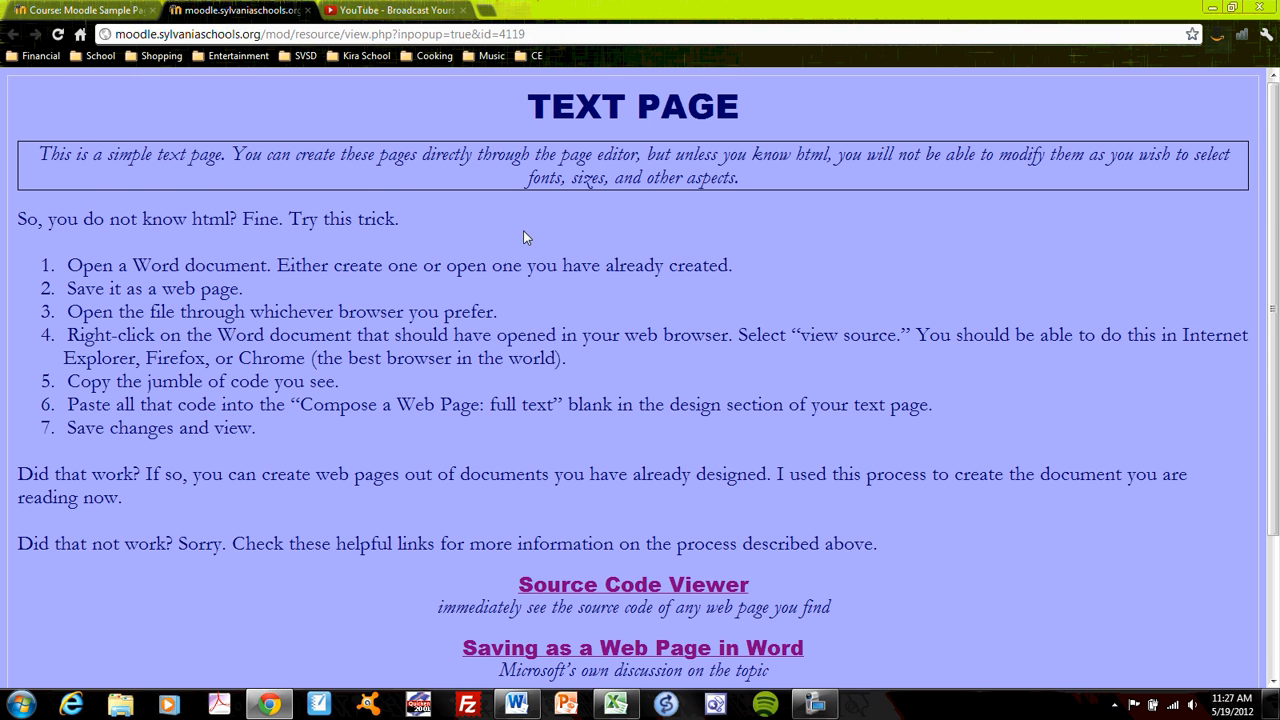
scroll(531, 367, "down", 3)
scroll(688, 257, "up", 3)
left_click(80, 10)
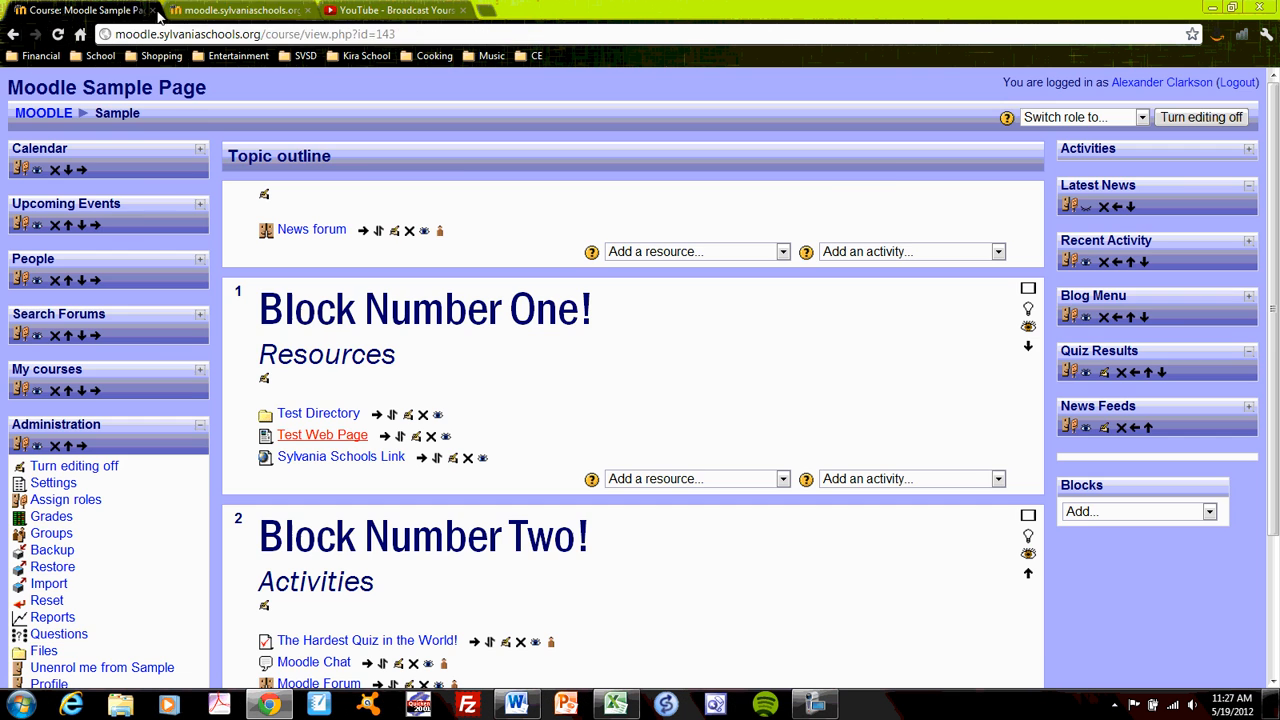
left_click(280, 12)
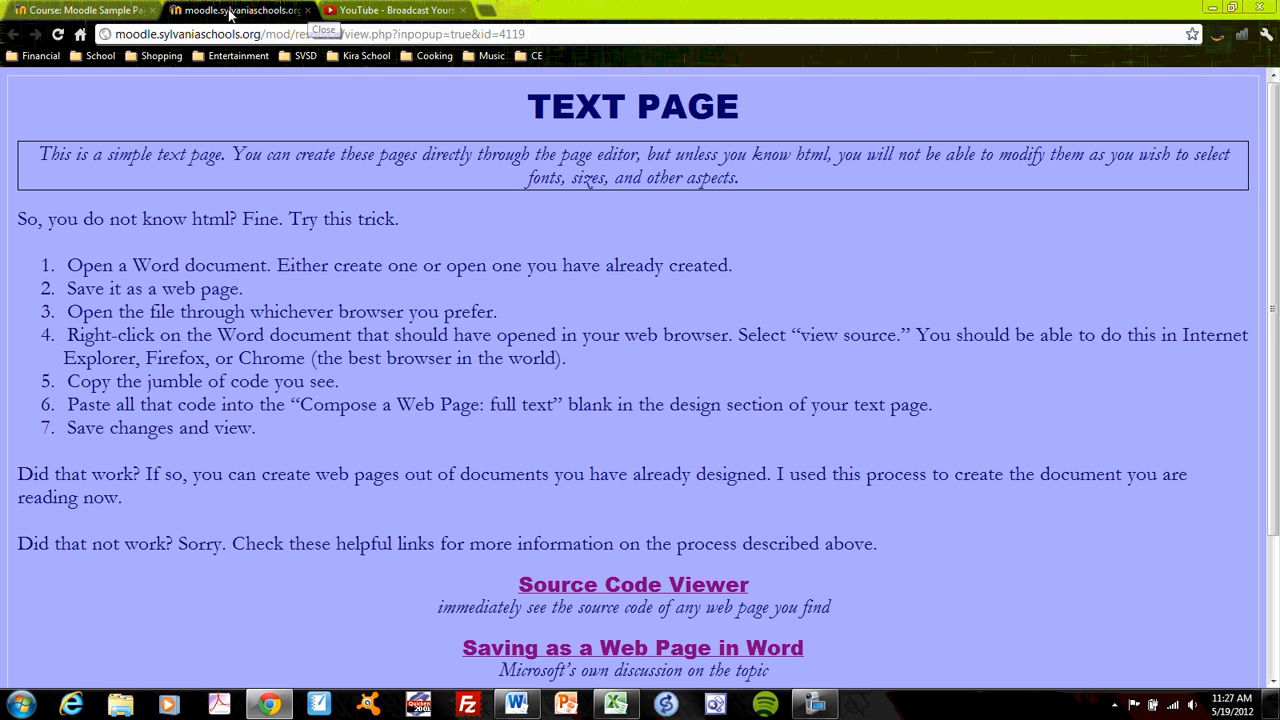
left_click(114, 10)
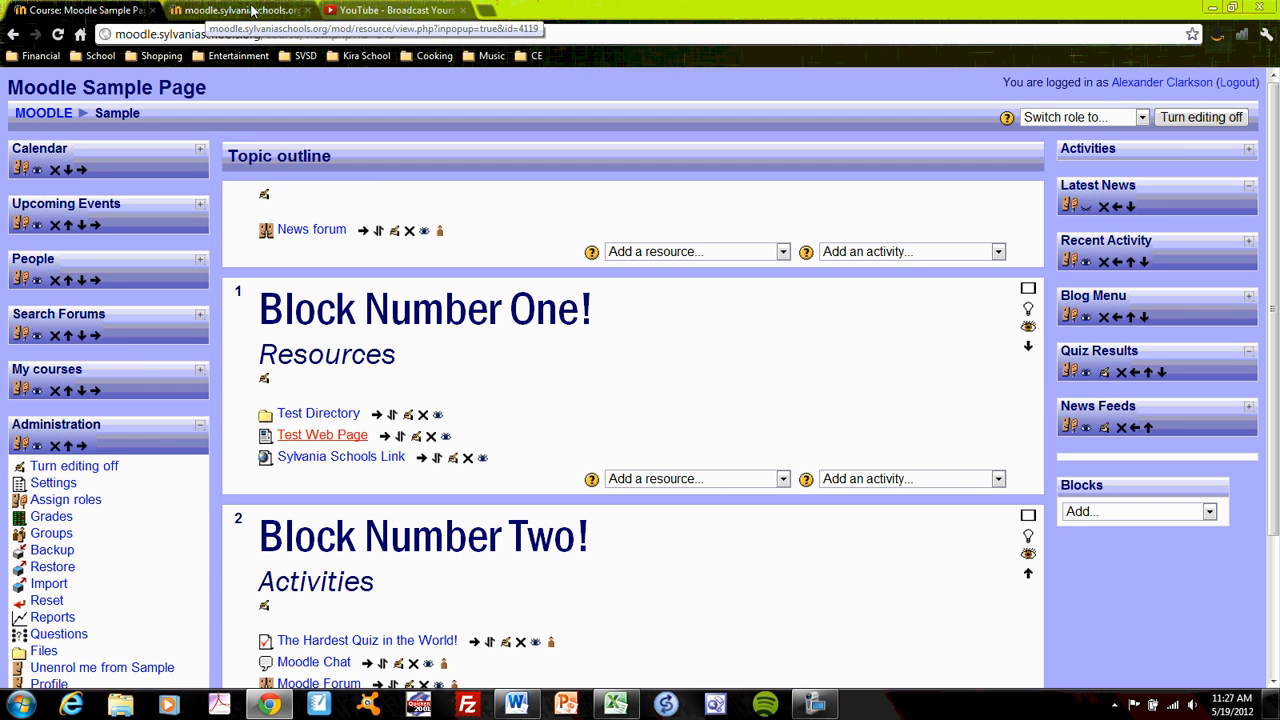
left_click(308, 10)
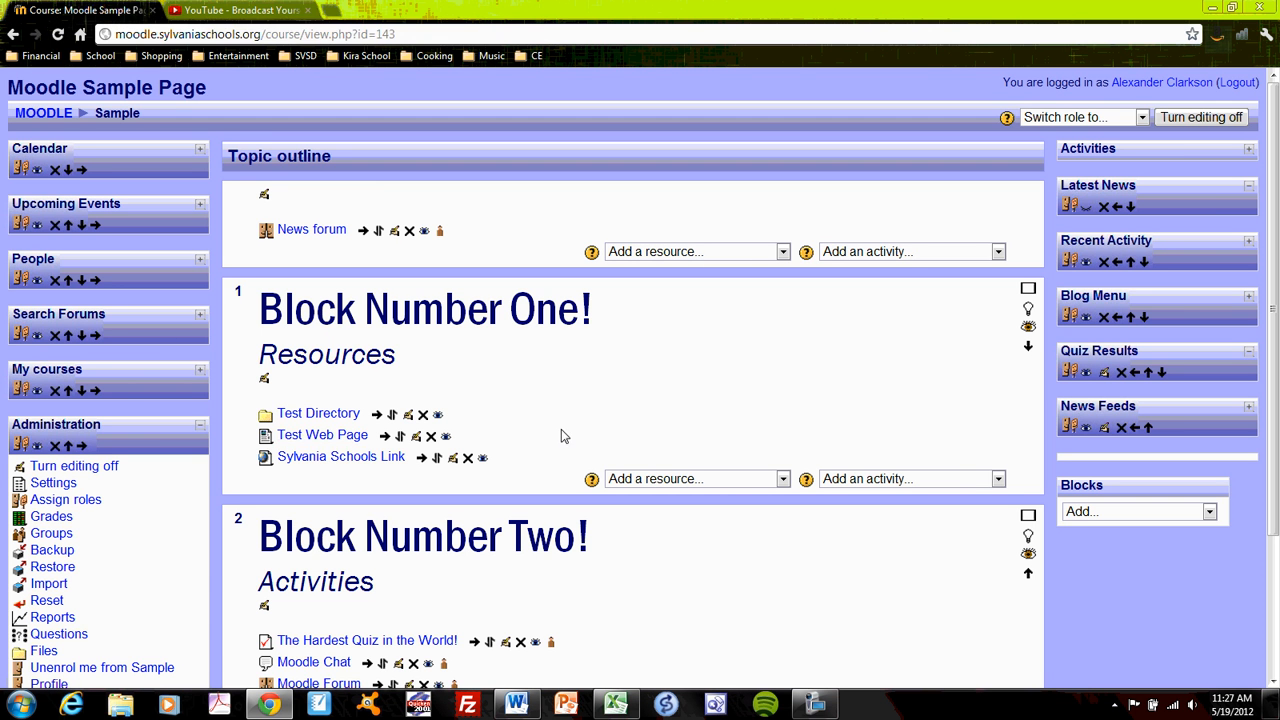
- View the website behind Sylvania Schools Link and go back to the Sample course page
left_click(332, 466)
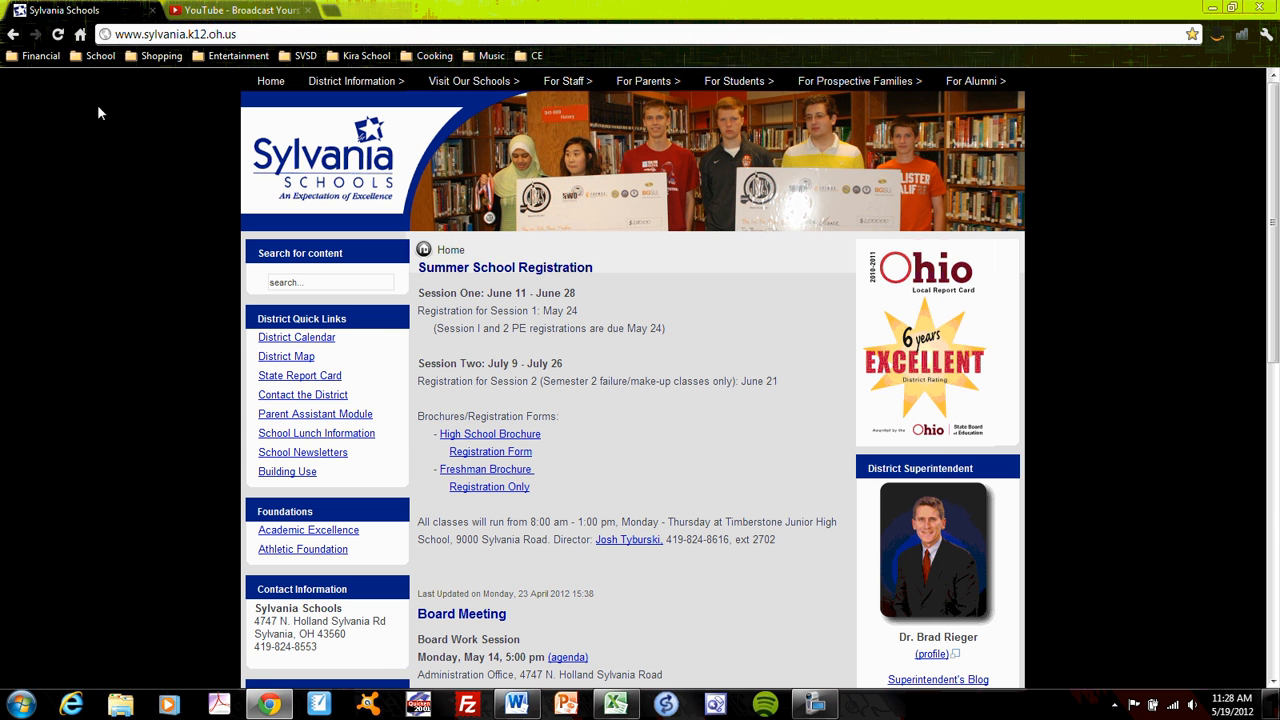
left_click(13, 34)
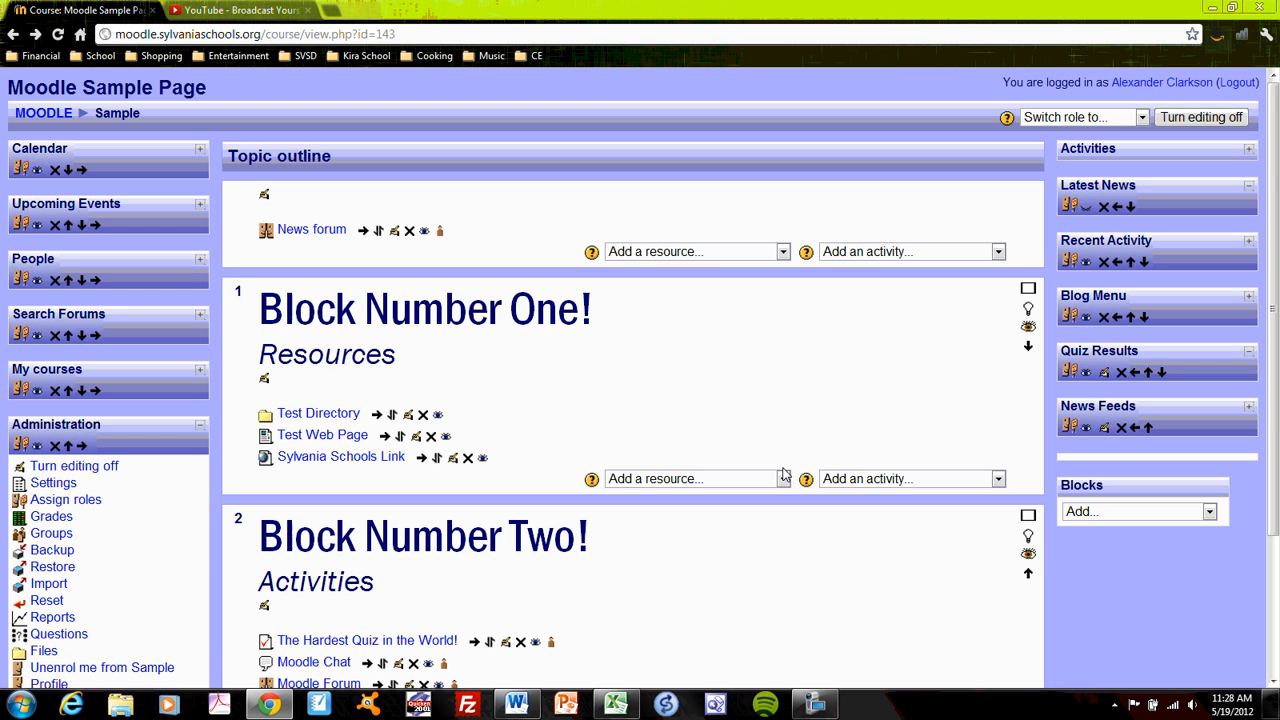
- Review the name, location, window and parameter settings of Sylvania Schools Link, then save and return to the course
left_click(449, 456)
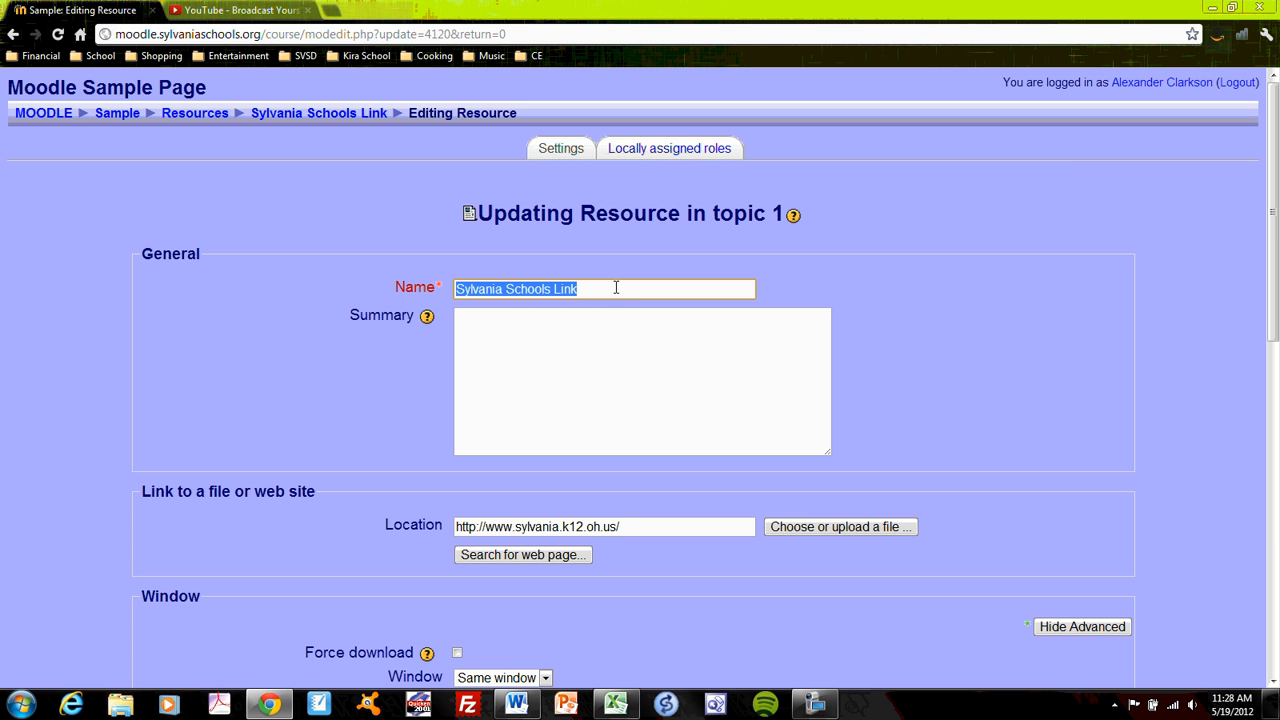
left_click(591, 316)
left_click(659, 531)
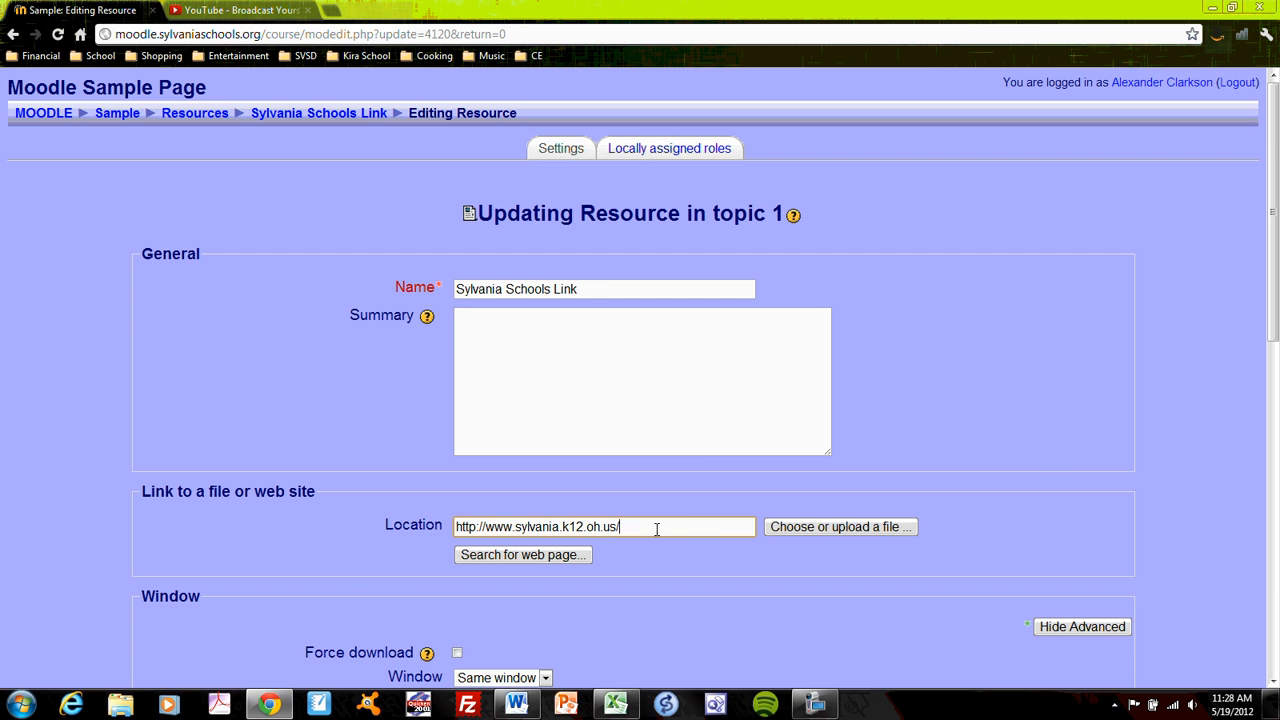
scroll(943, 420, "down", 2)
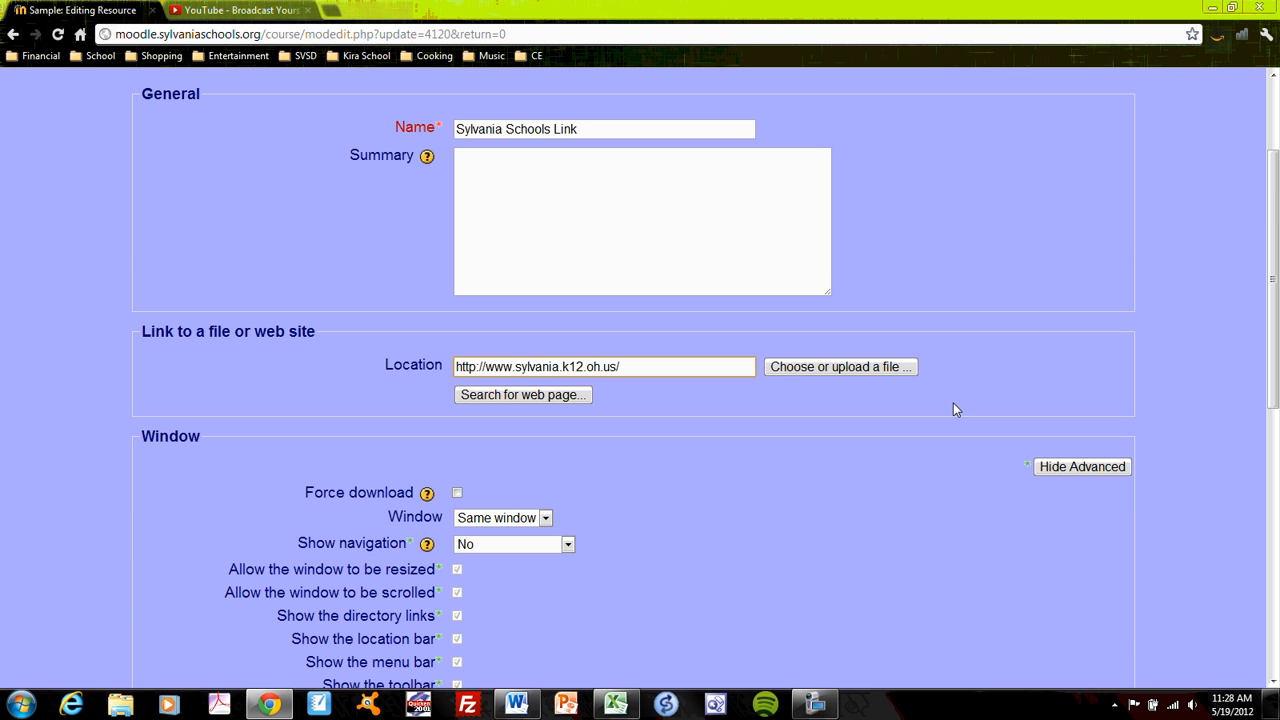
left_click(548, 518)
left_click(548, 518)
scroll(660, 500, "down", 5)
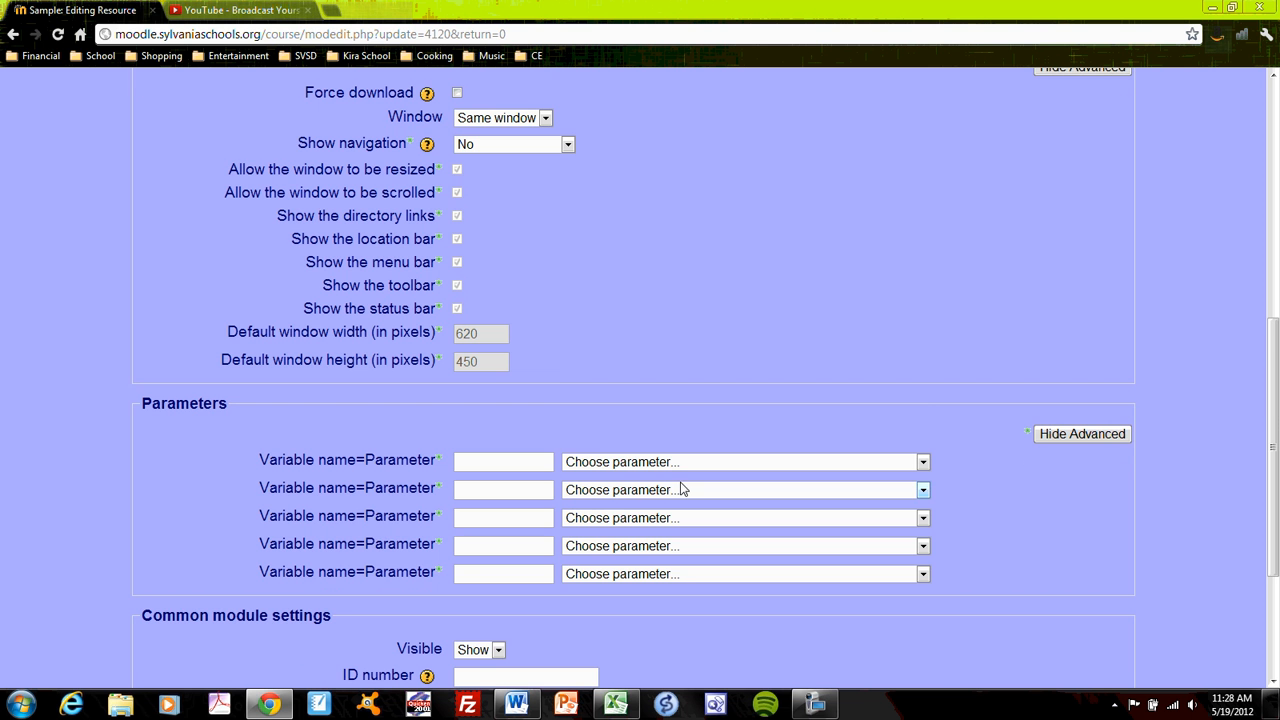
scroll(965, 320, "down", 3)
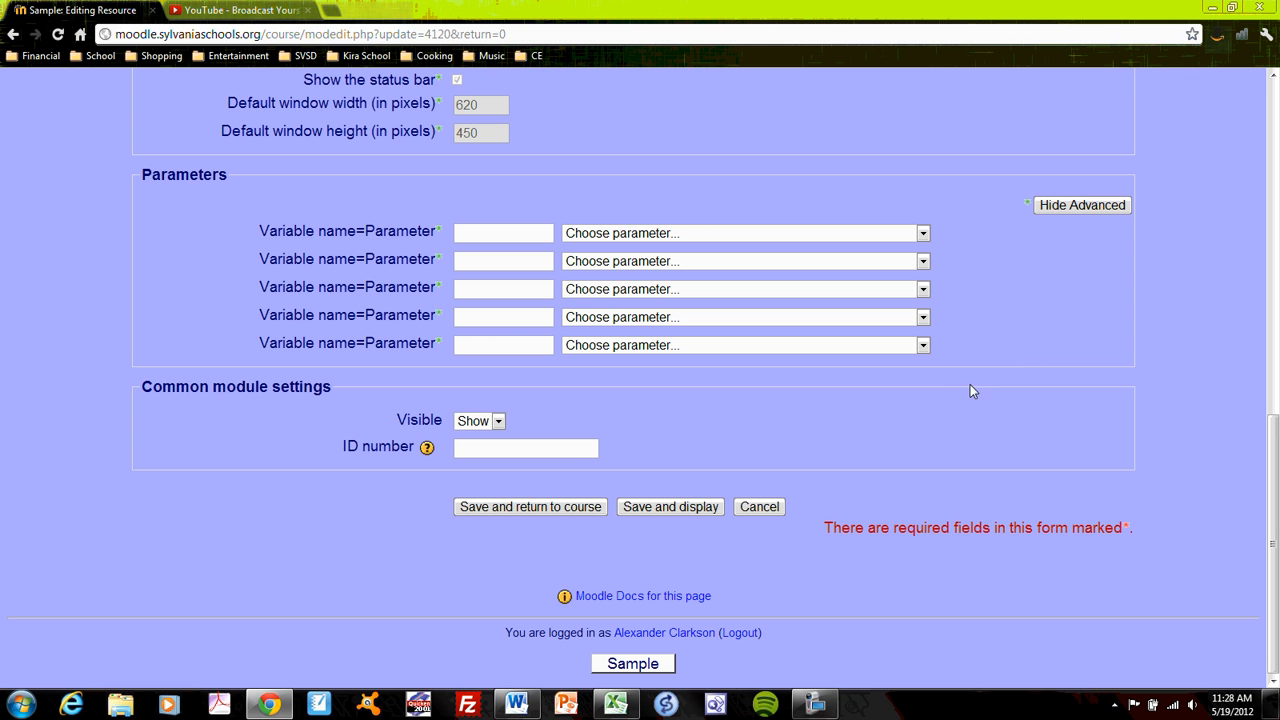
left_click(495, 510)
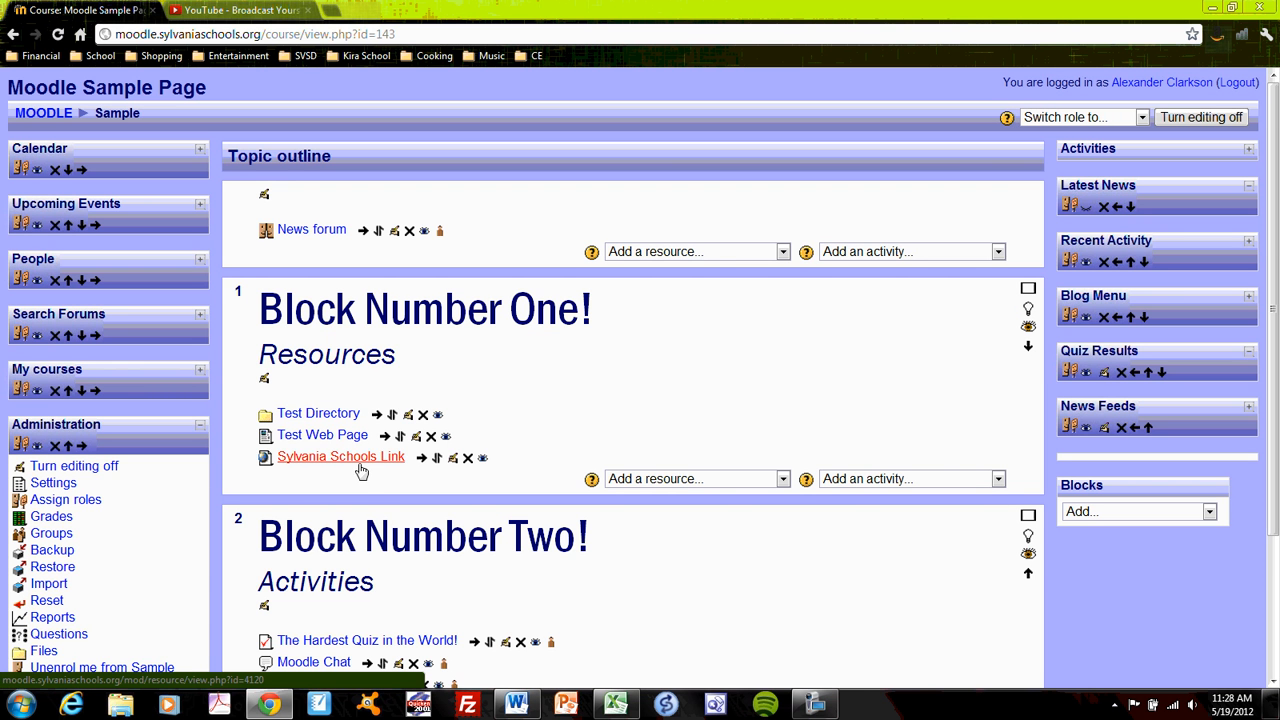
- Review the resource types available for Block Number One, and reread Test Web Page in its new tab before closing it
left_click(784, 480)
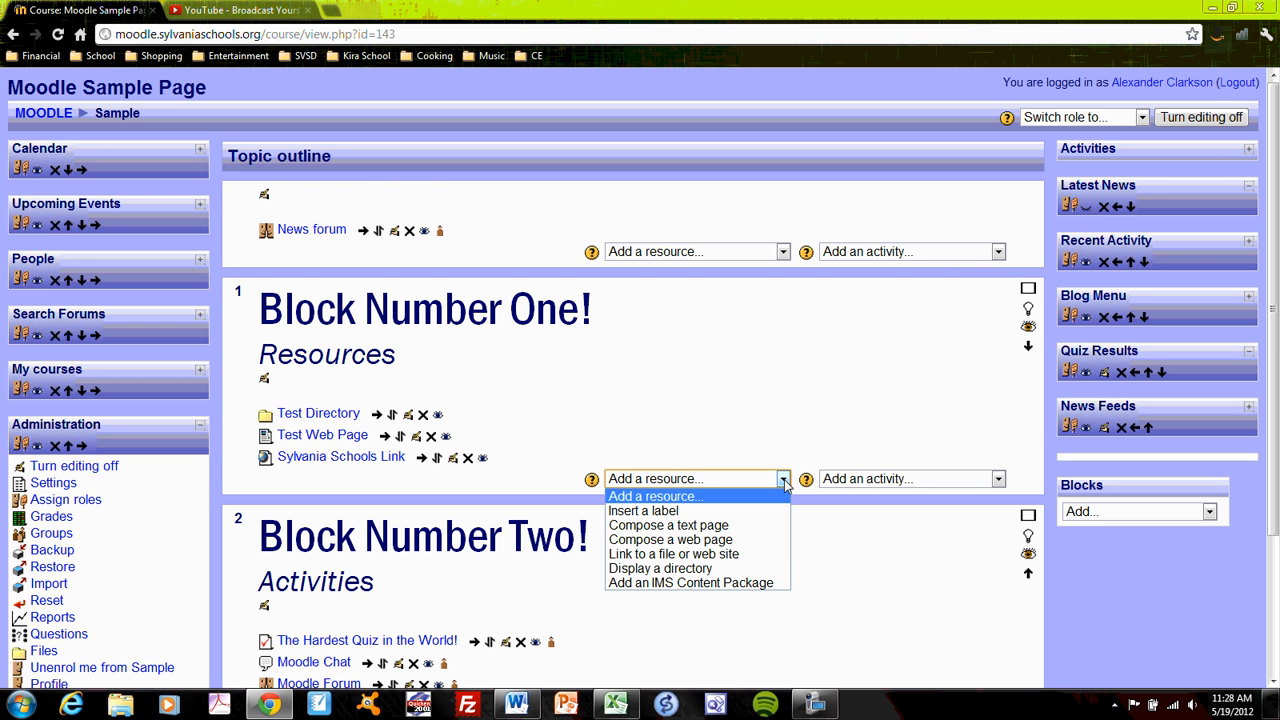
left_click(784, 480)
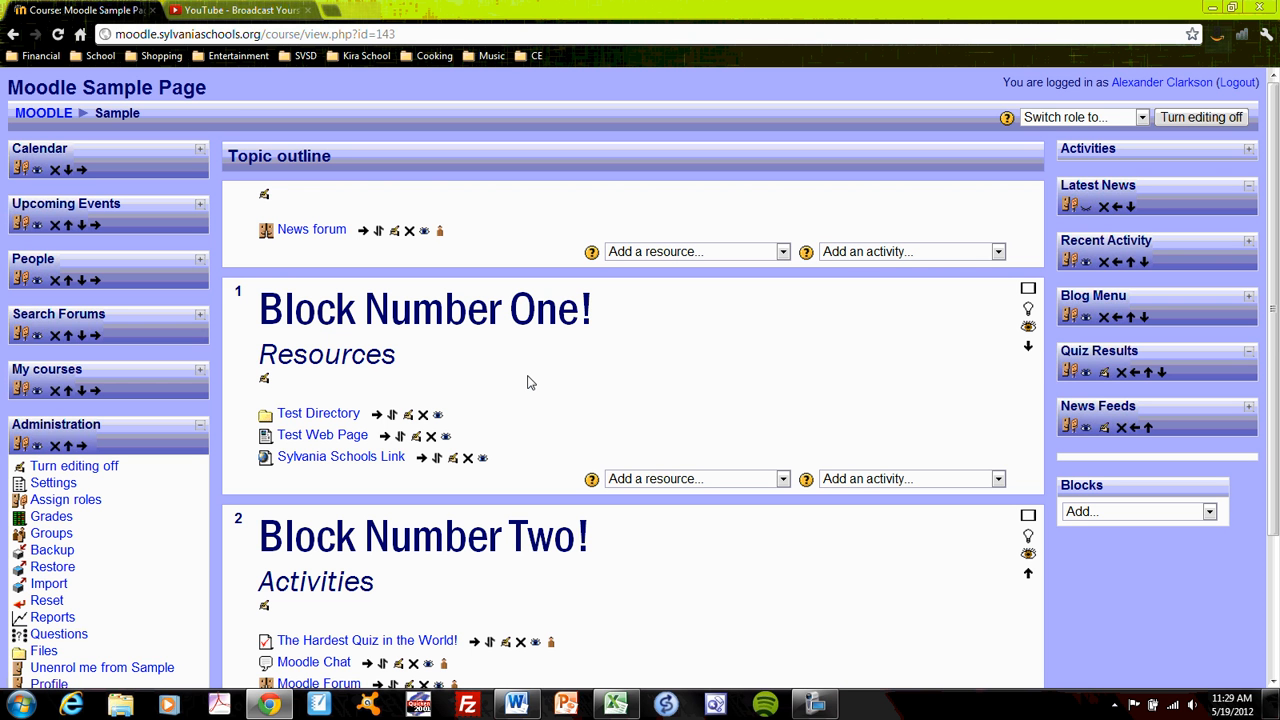
left_click(336, 440)
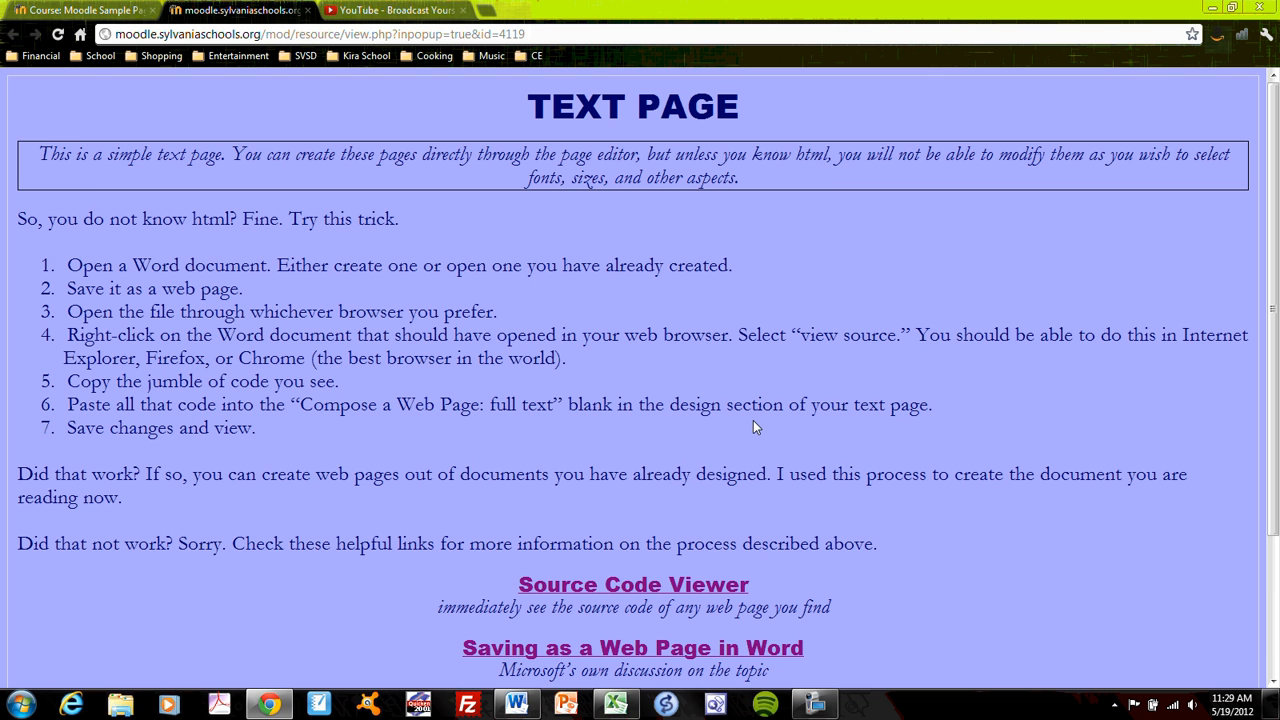
scroll(745, 412, "down", 3)
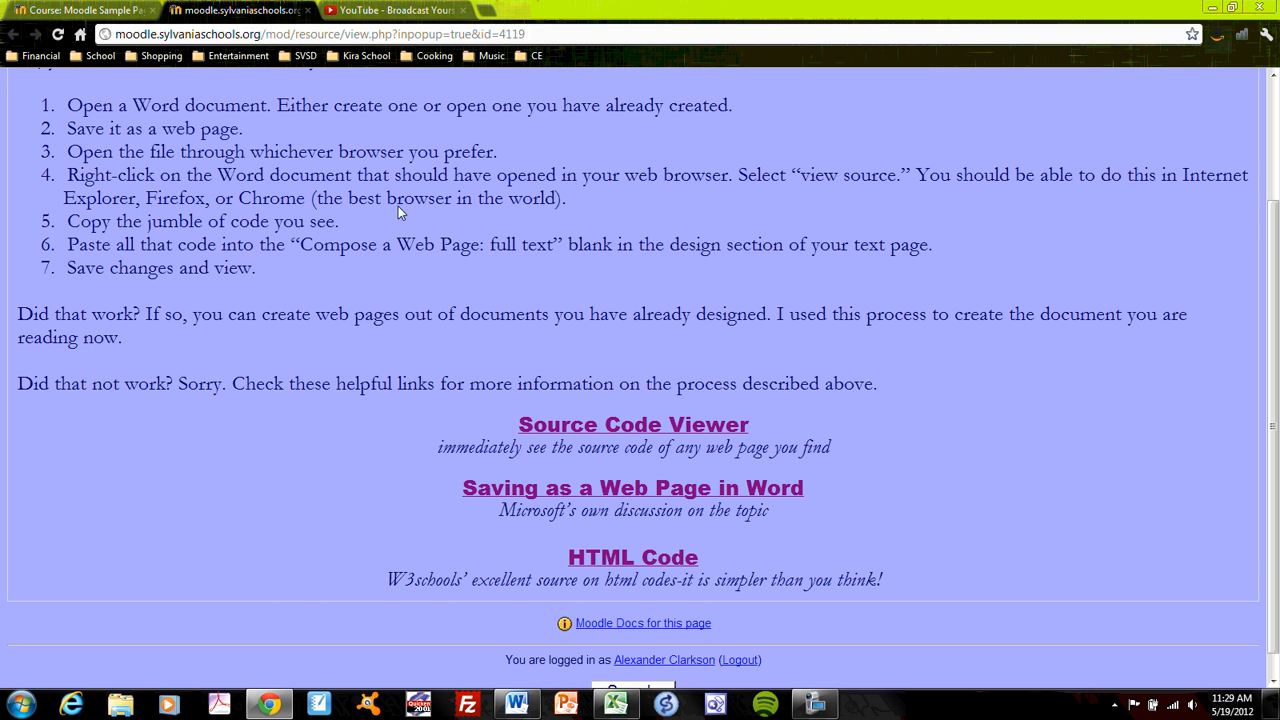
left_click(306, 10)
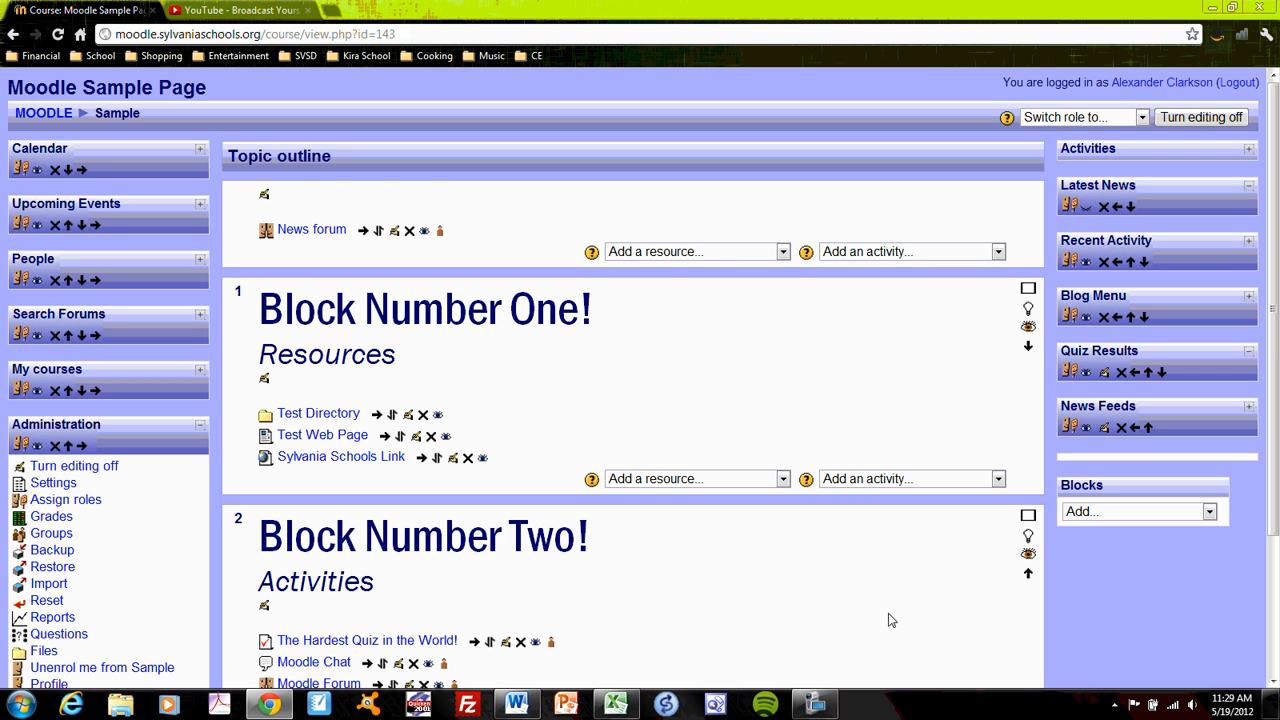
left_click(815, 705)
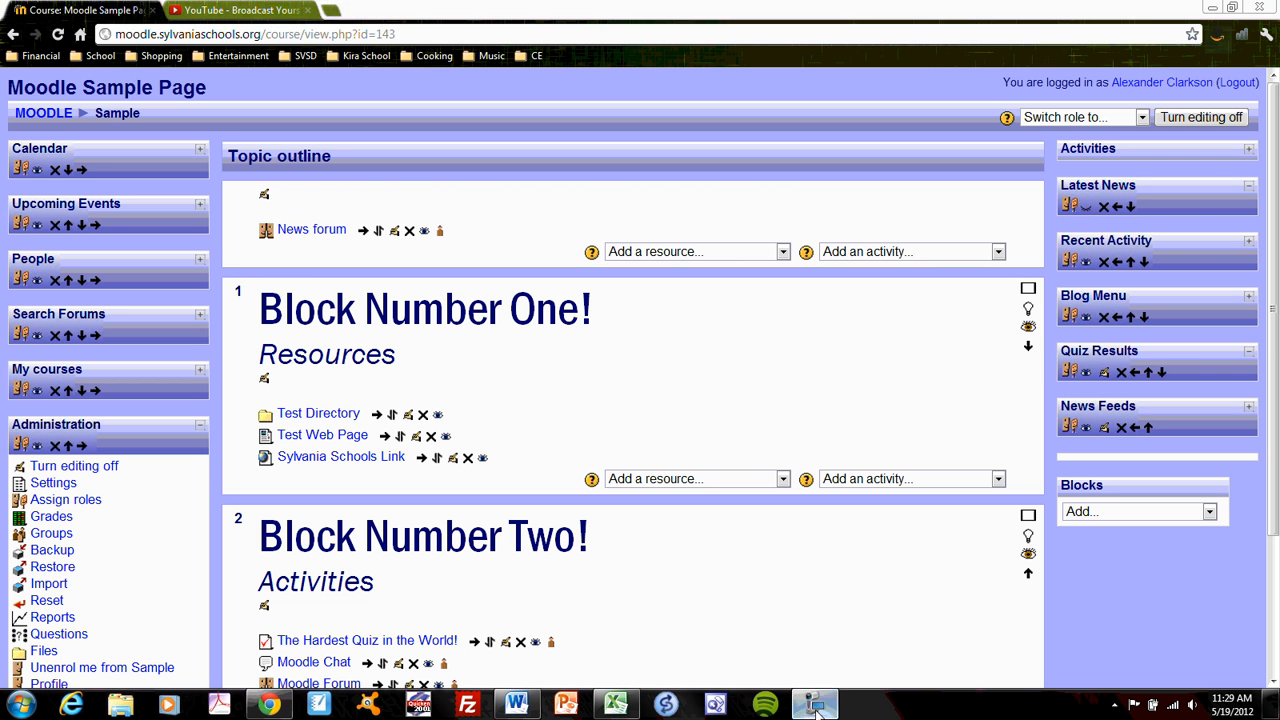